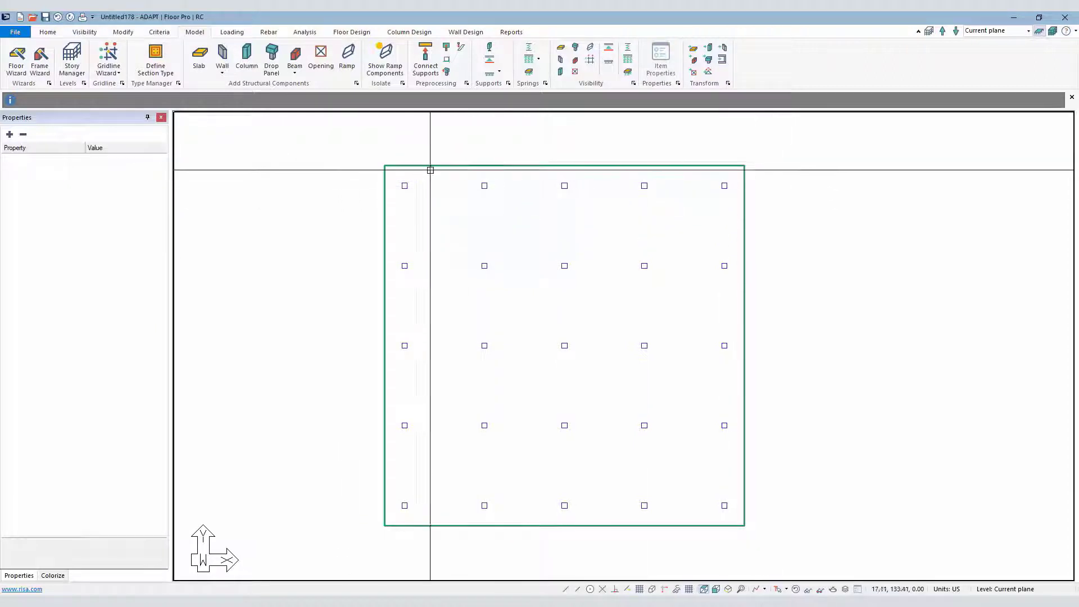
Step: Display the slab's support lines and delete all of them in both the X and Y directions
click(348, 32)
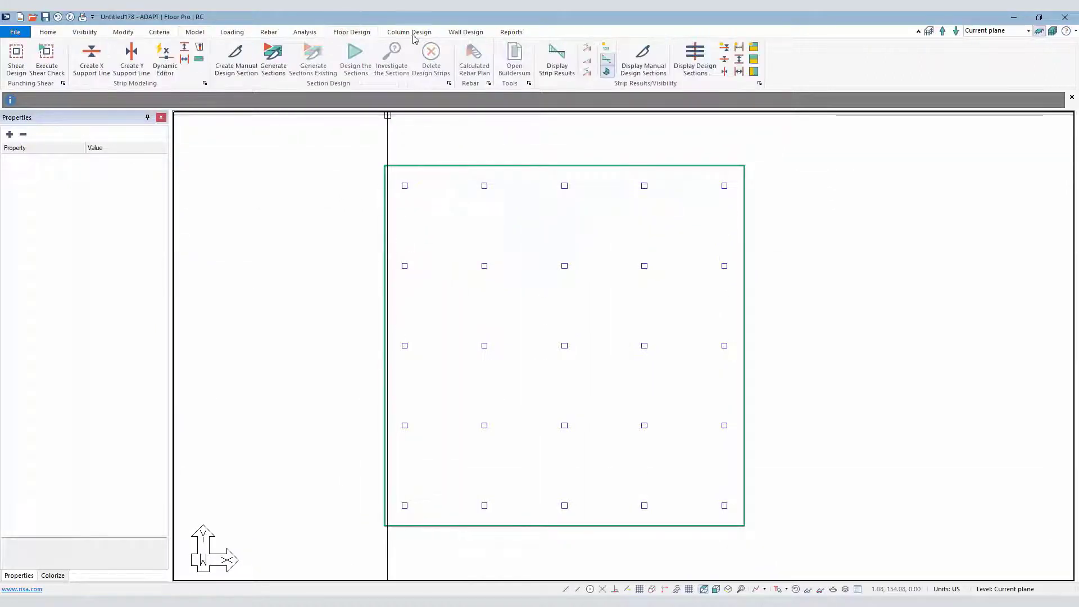
click(725, 46)
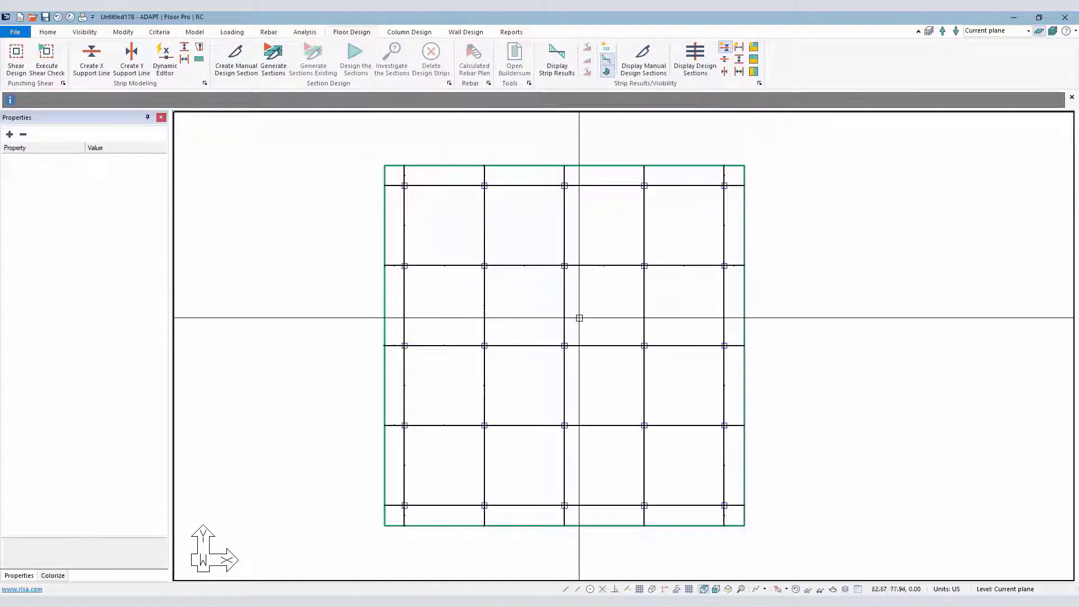
drag(737, 234, 398, 225)
key(Delete)
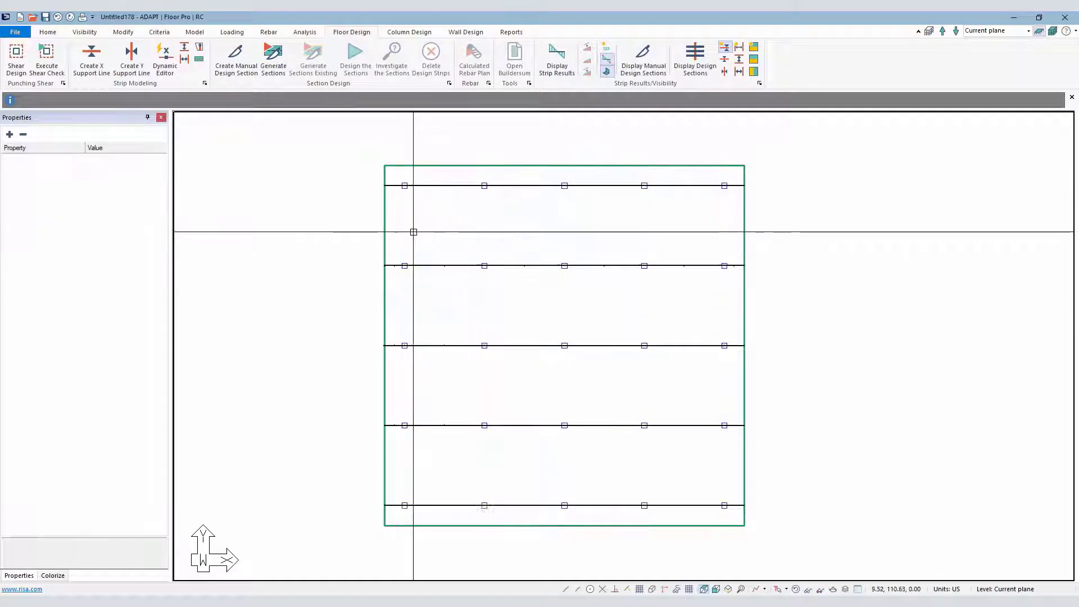
drag(442, 177, 475, 514)
key(Delete)
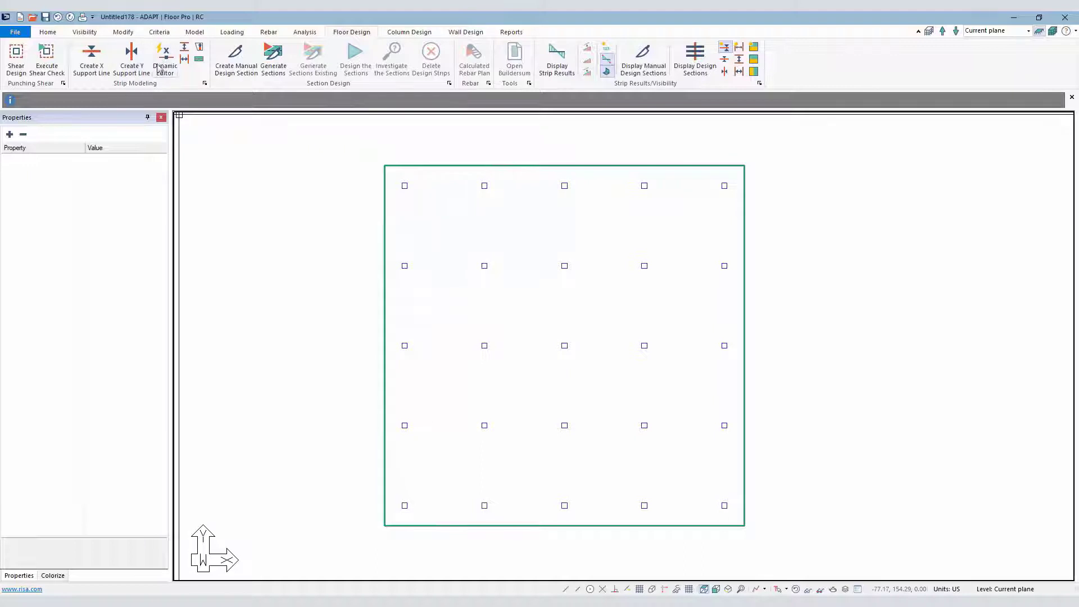
click(162, 62)
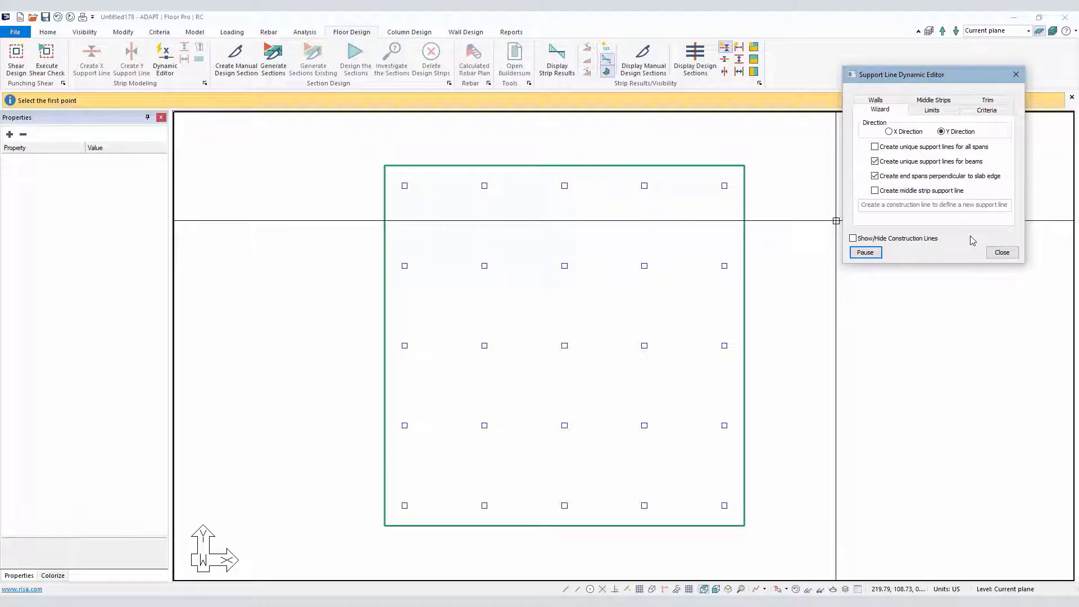
click(1002, 253)
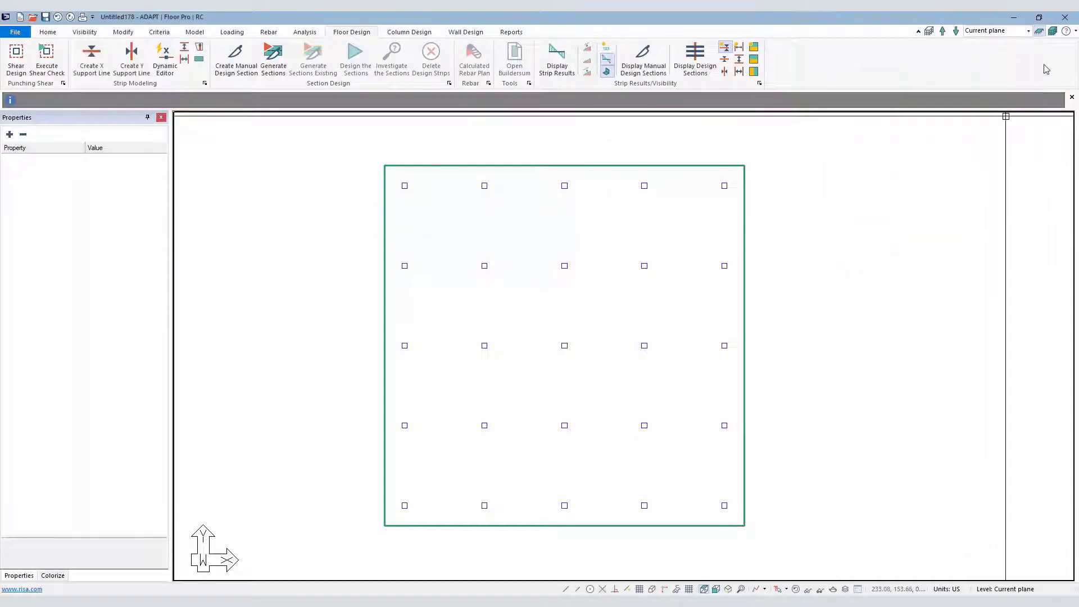
click(1075, 31)
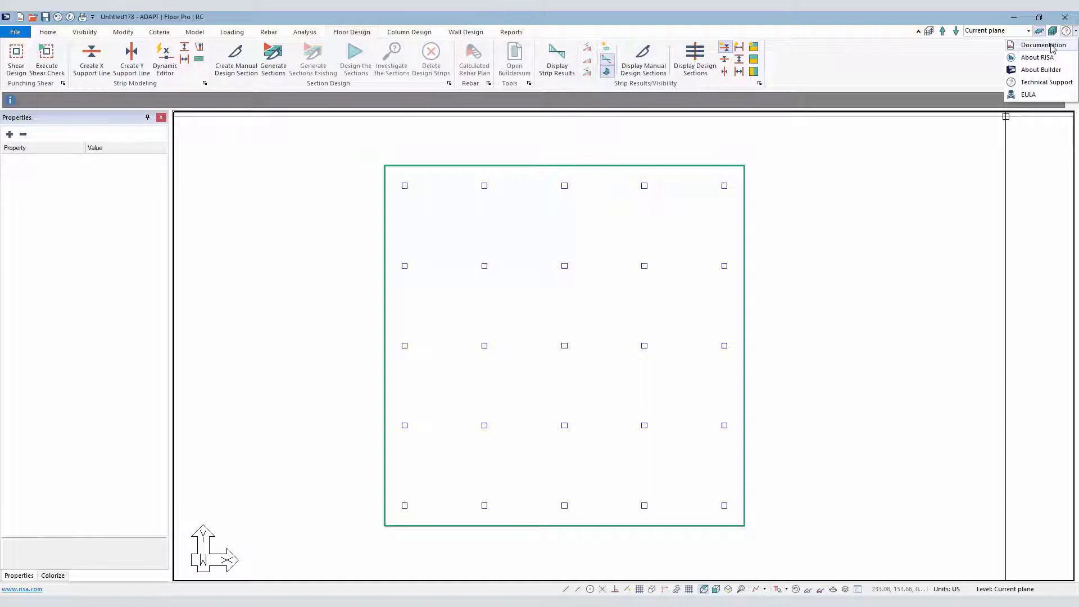
click(942, 239)
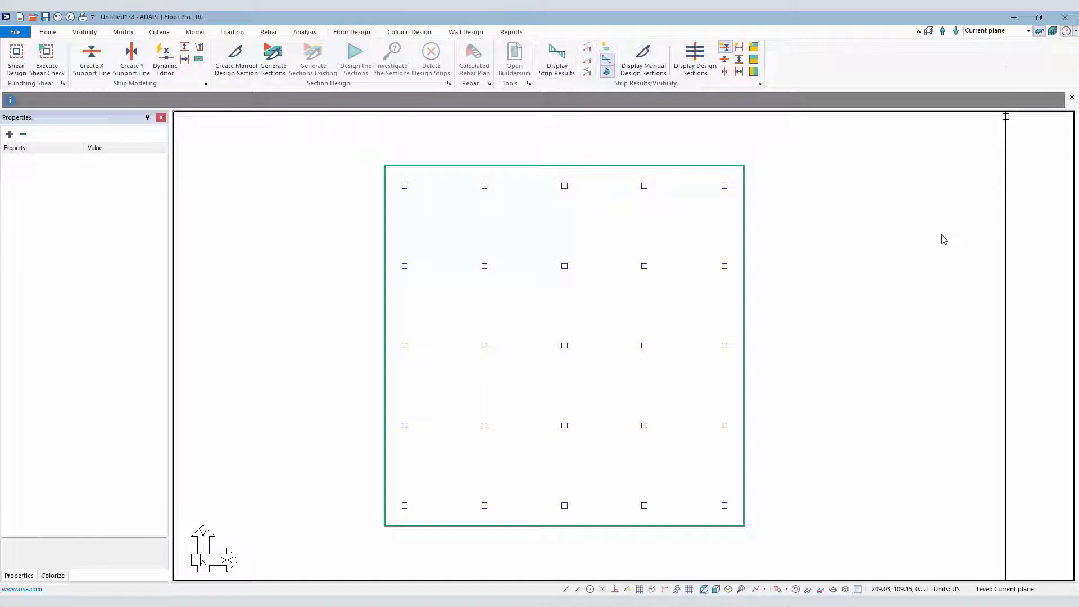
Step: Create an X-direction support line through the top row of columns with the support line Dynamic Editor
click(163, 59)
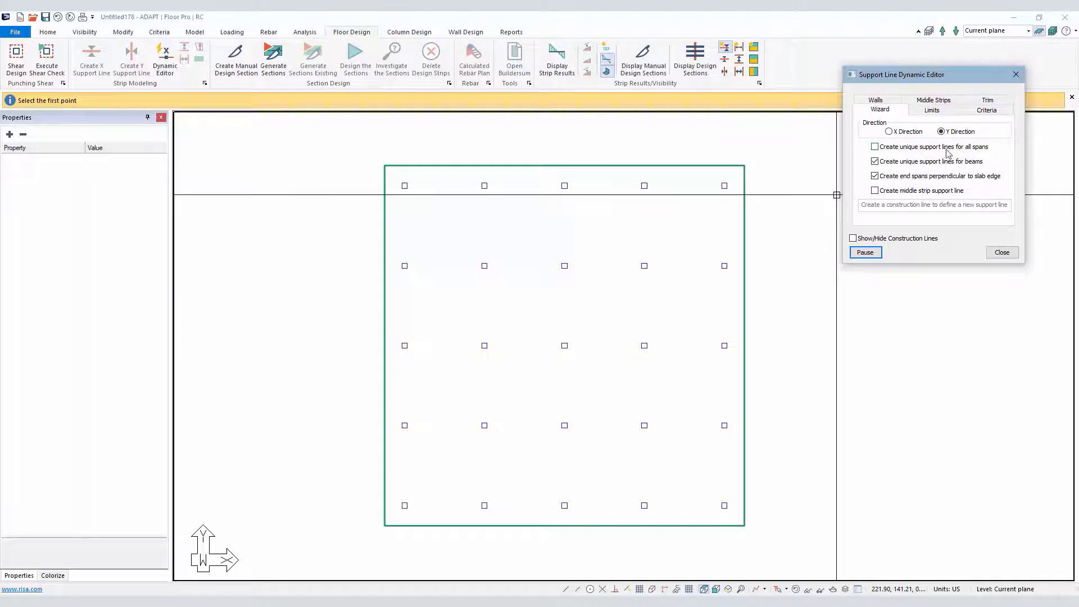
click(889, 131)
click(363, 185)
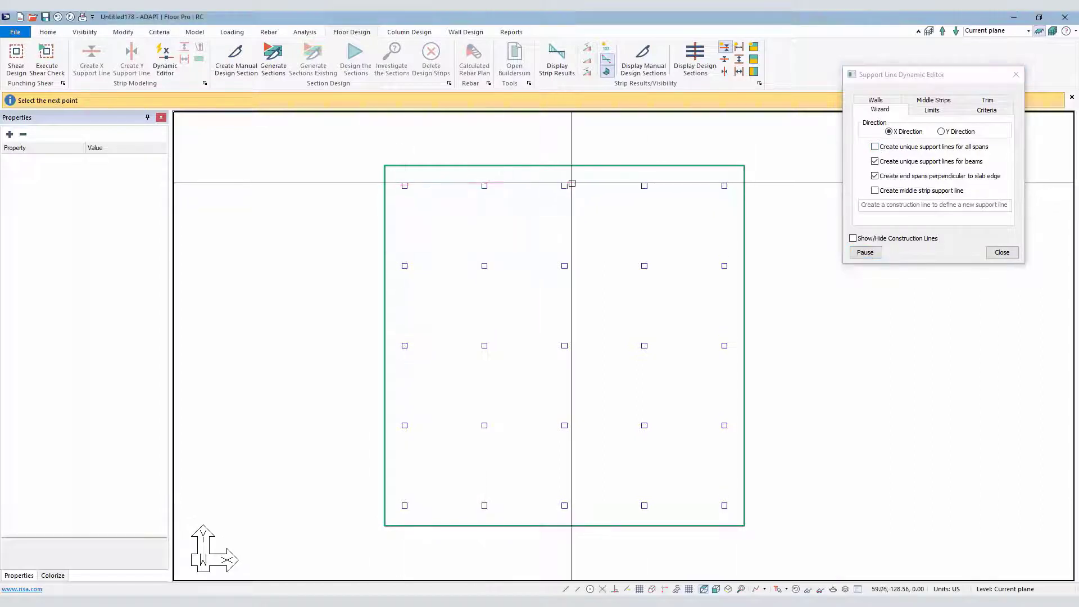
click(770, 187)
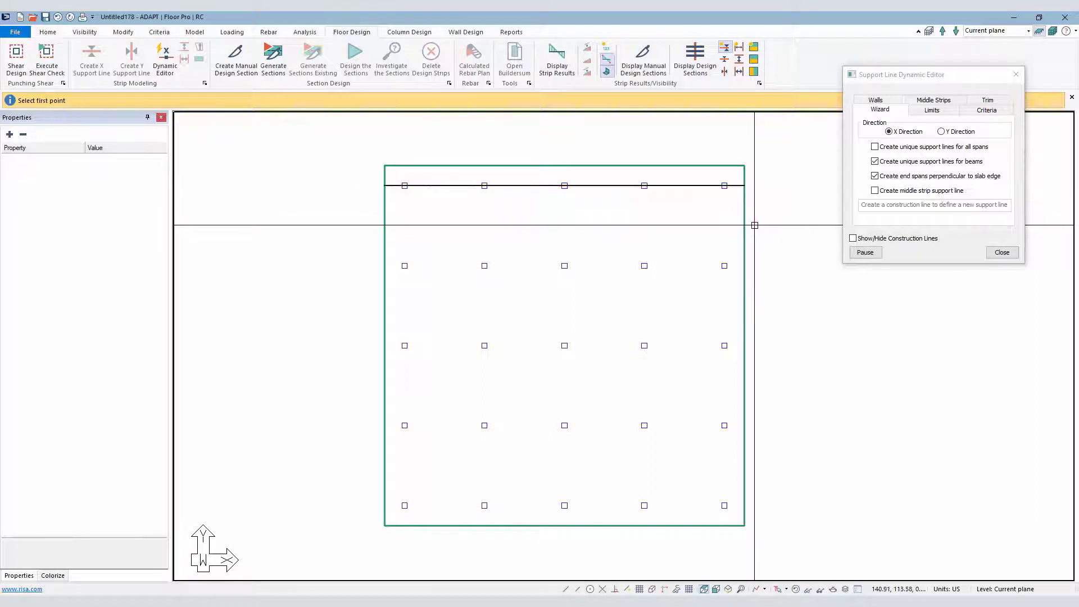
Step: Pause the Dynamic Editor and delete the support line along the top row of columns
click(865, 252)
click(663, 186)
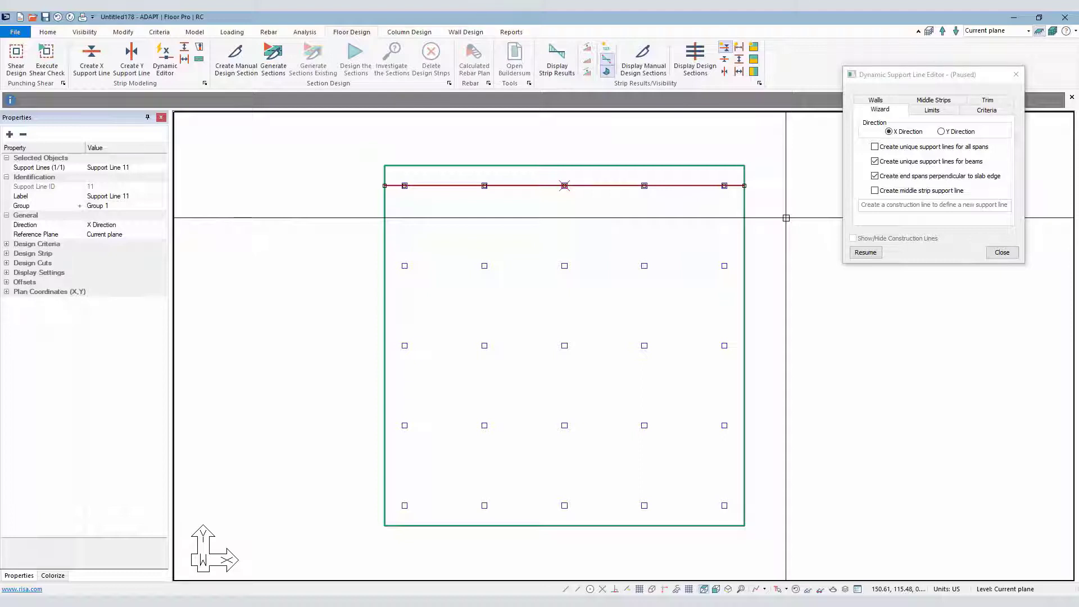
key(Delete)
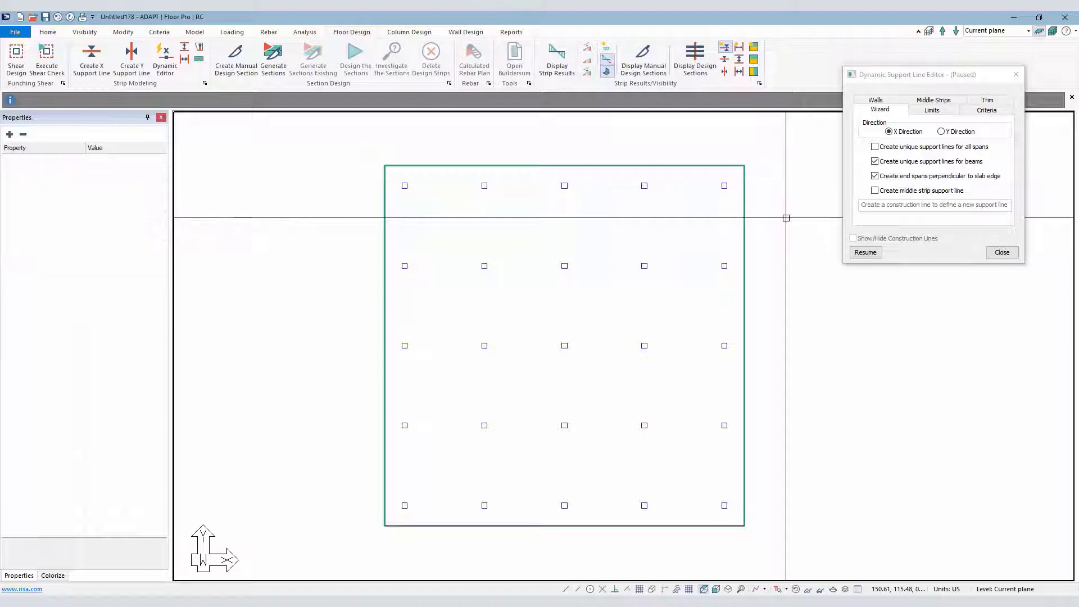
Step: Resume the editor, enable unique support lines for all spans, and create X-direction support lines across the top row of columns
click(874, 148)
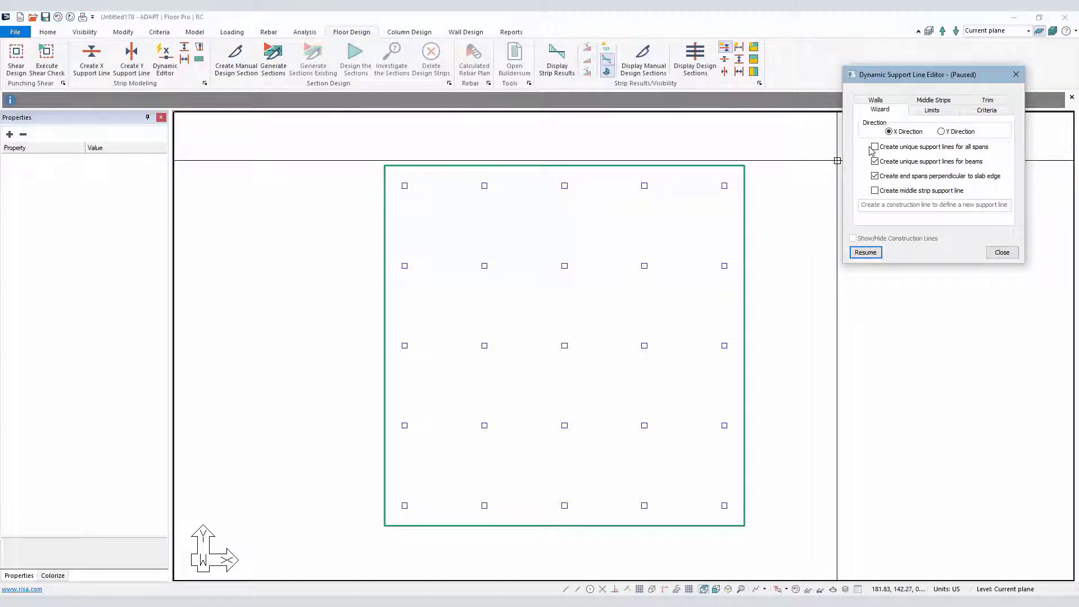
click(865, 252)
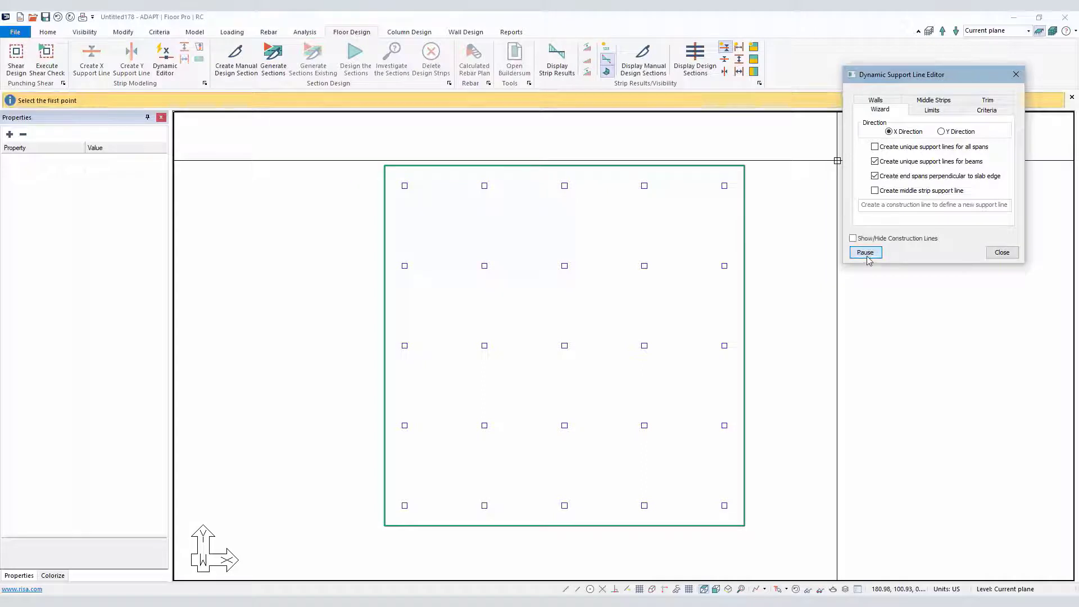
click(875, 147)
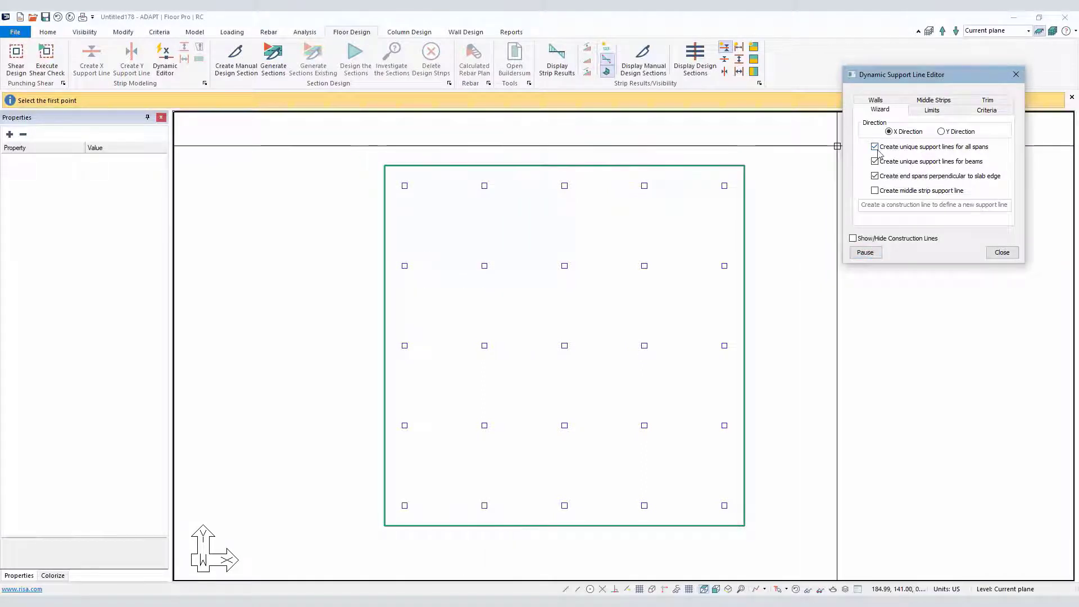
click(368, 185)
click(368, 185)
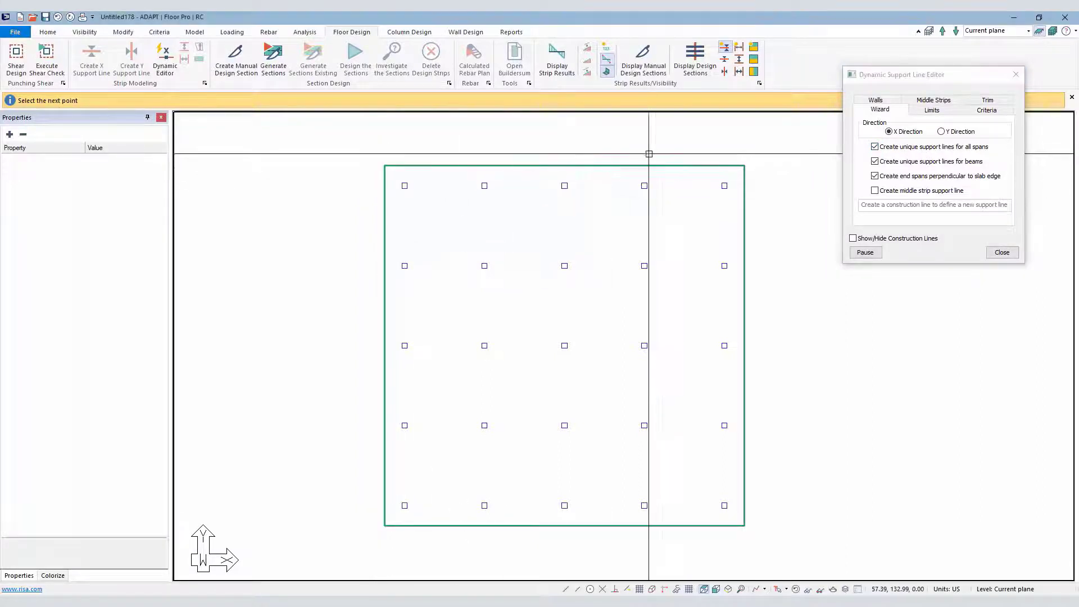
click(768, 185)
Step: Pause the editor and inspect the individual span support lines along the top row of columns
click(863, 252)
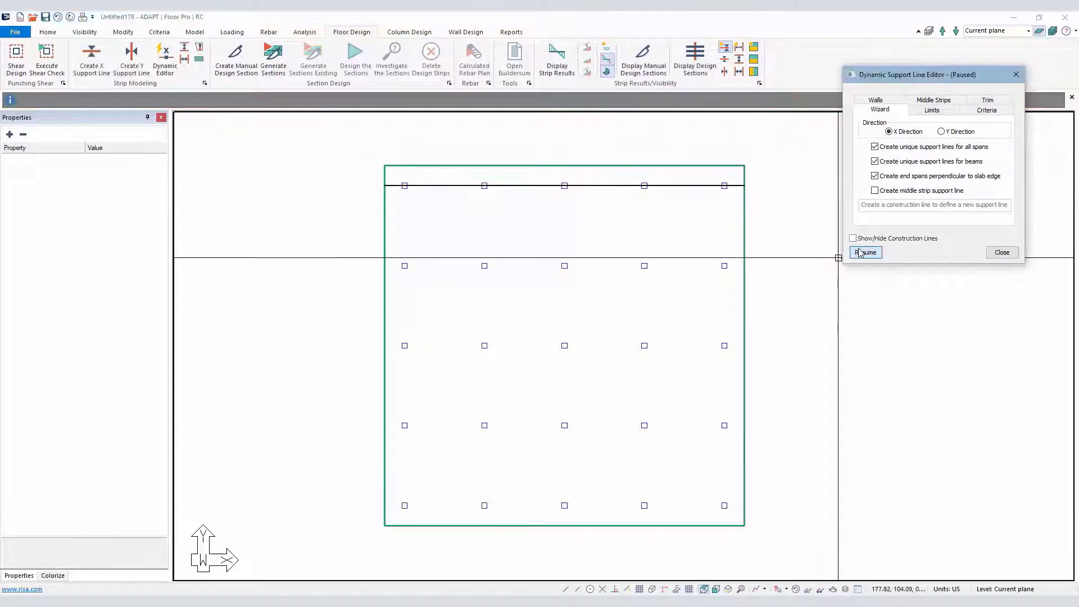
click(616, 186)
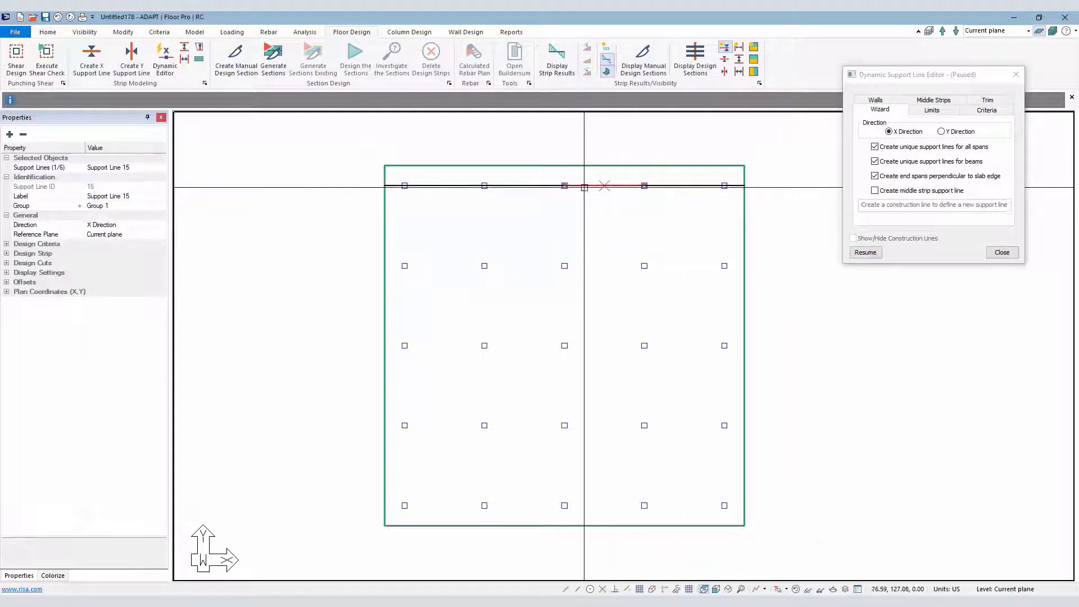
click(391, 185)
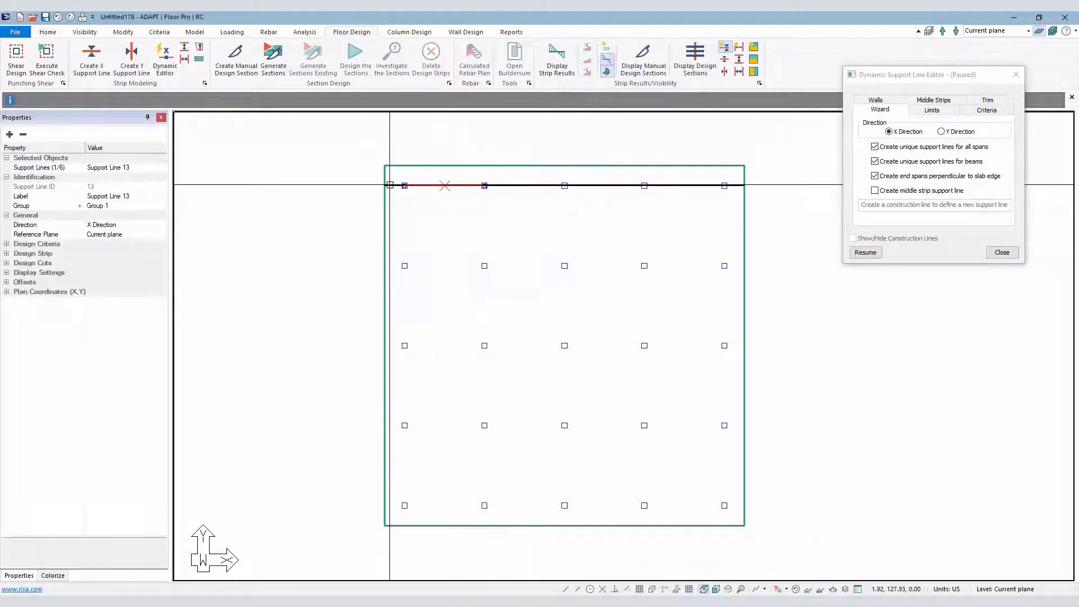
key(Escape)
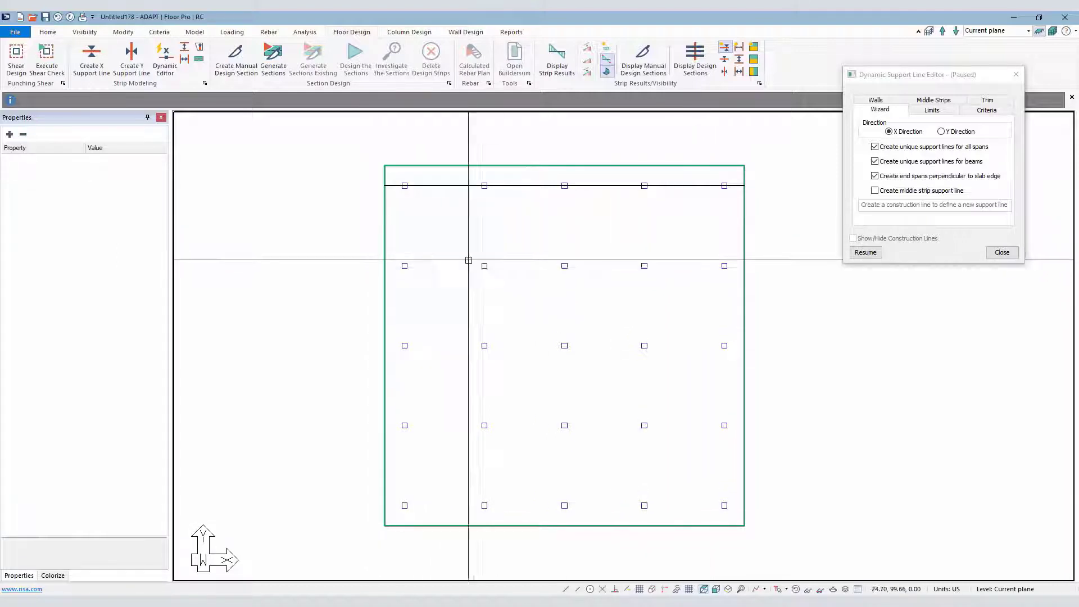
Step: Resume the editor and create span support lines along the second column row, from outside the slab's left edge to just past the third column
click(865, 253)
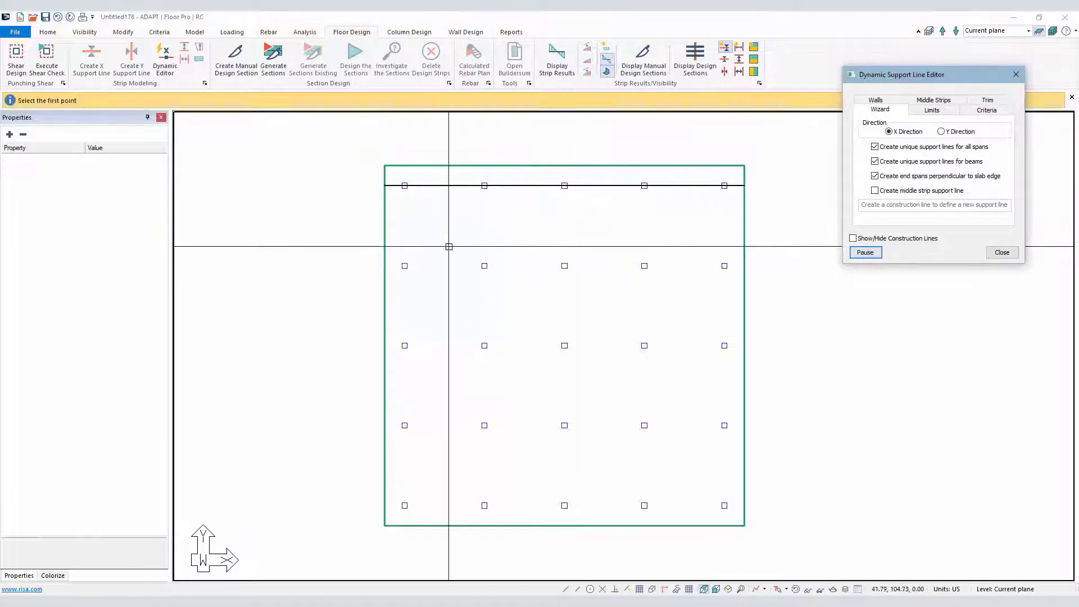
click(380, 265)
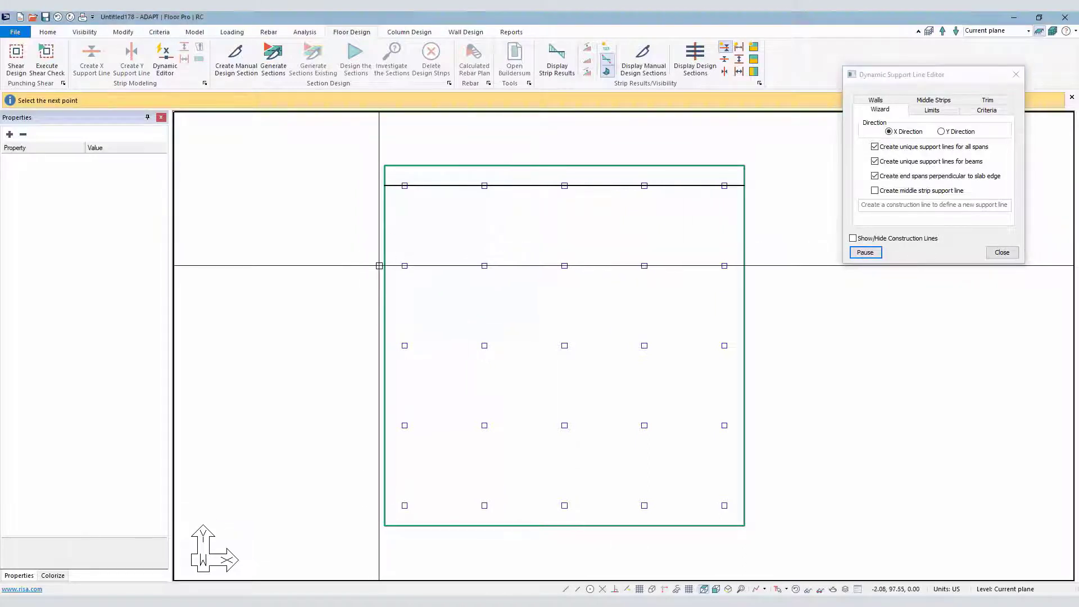
click(572, 264)
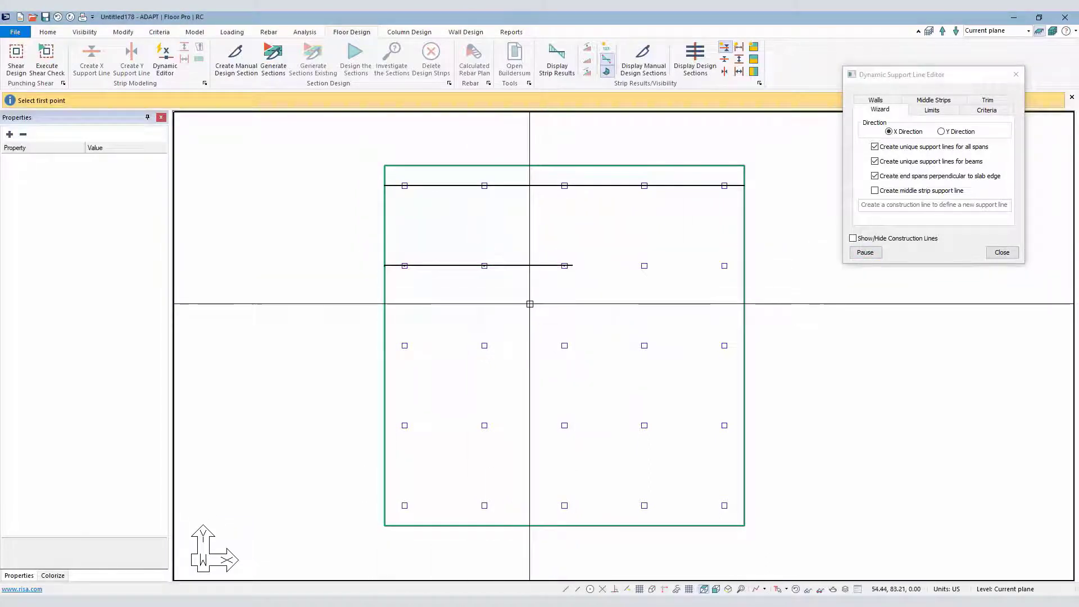
Step: Pause the editor and delete the short support line stub extending past the third column in the second row
click(863, 254)
click(472, 265)
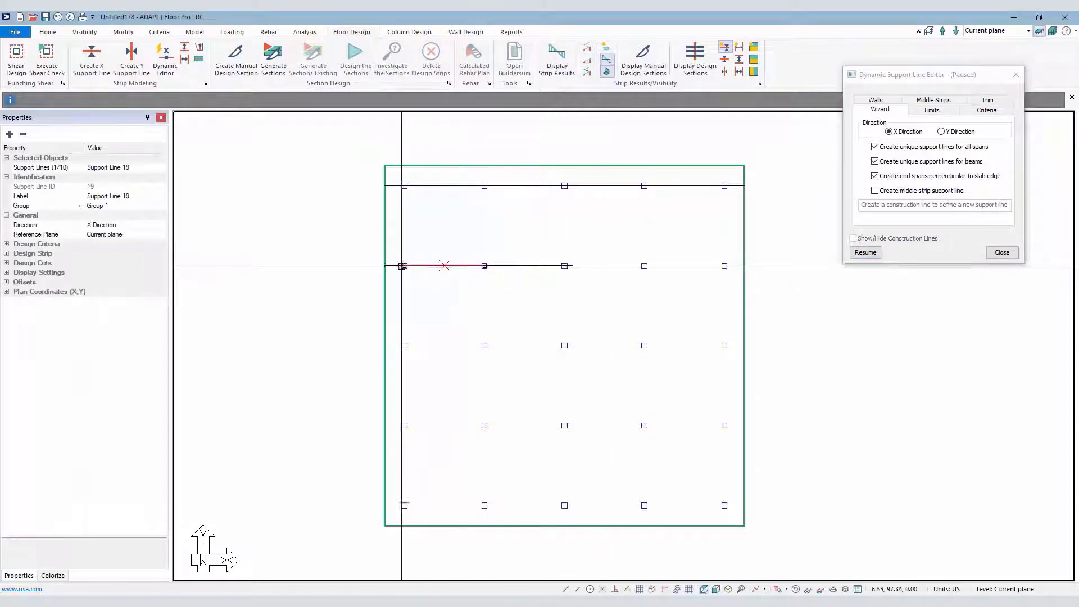
click(567, 266)
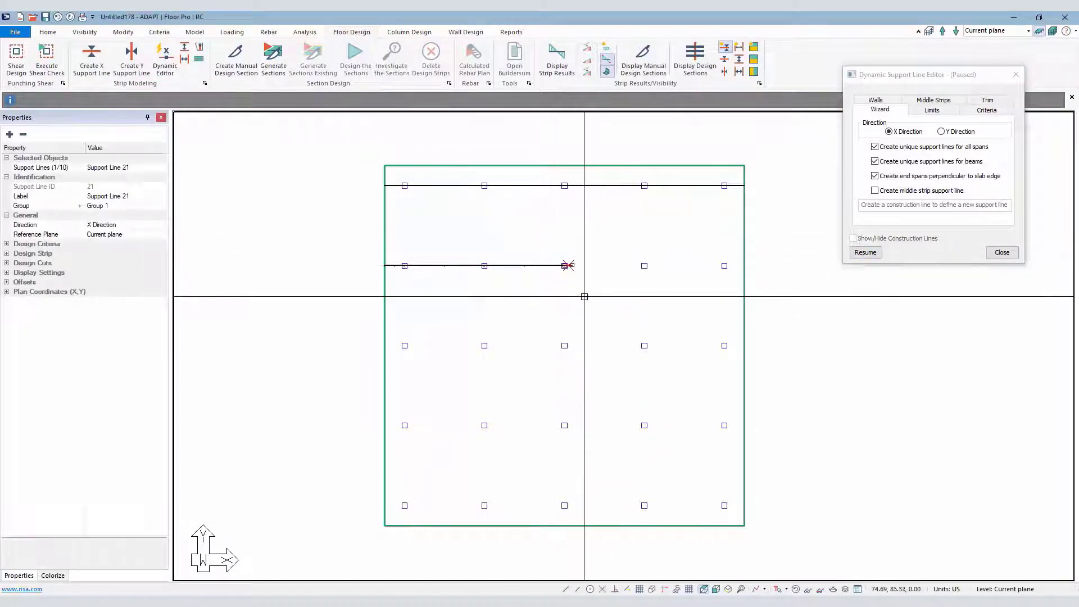
key(Delete)
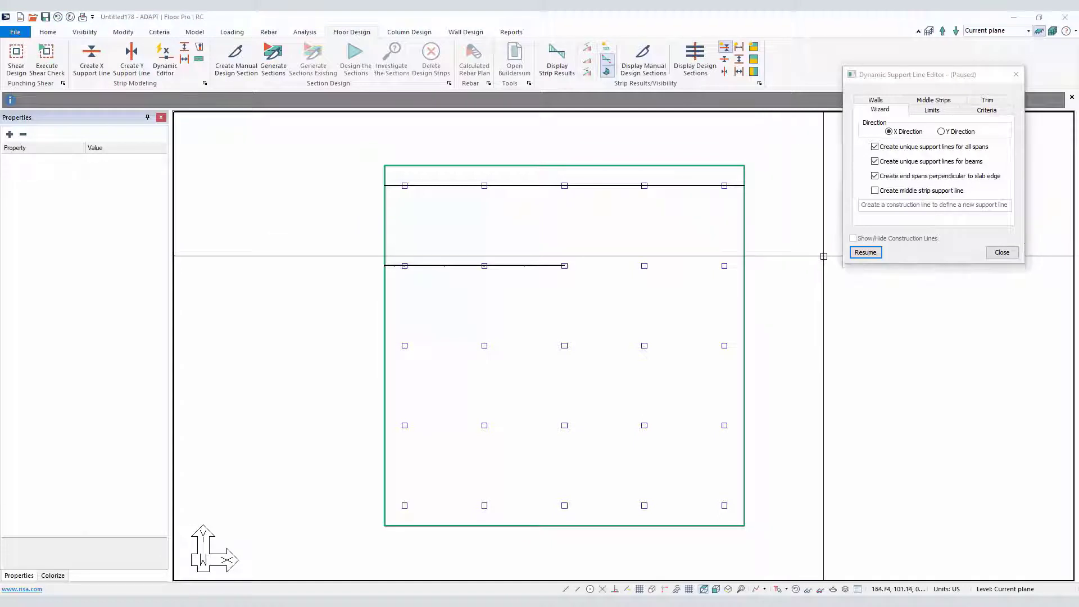
click(865, 253)
click(595, 185)
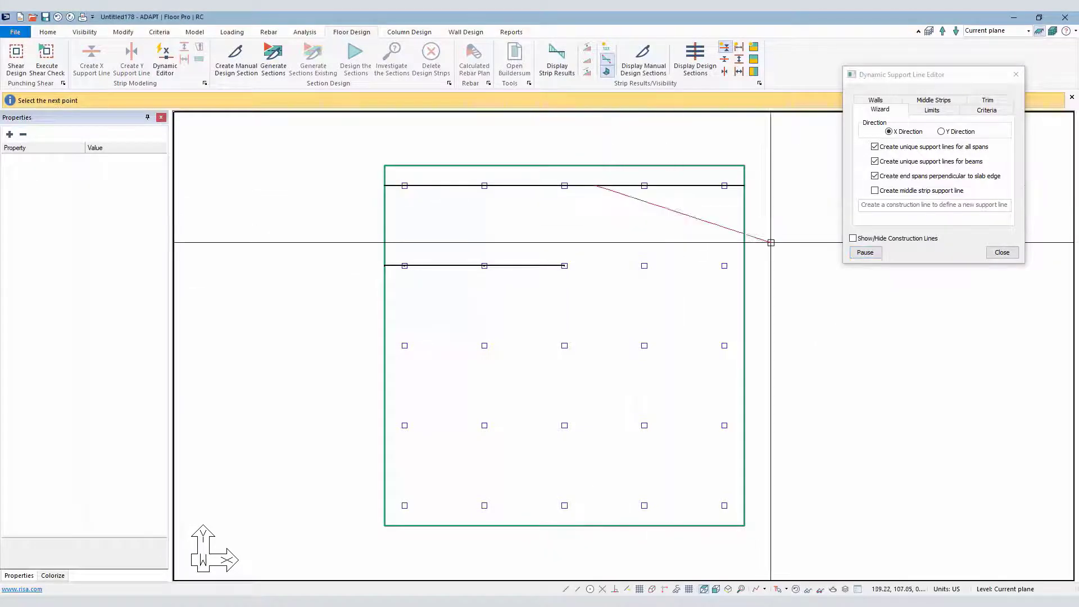
key(Escape)
click(877, 254)
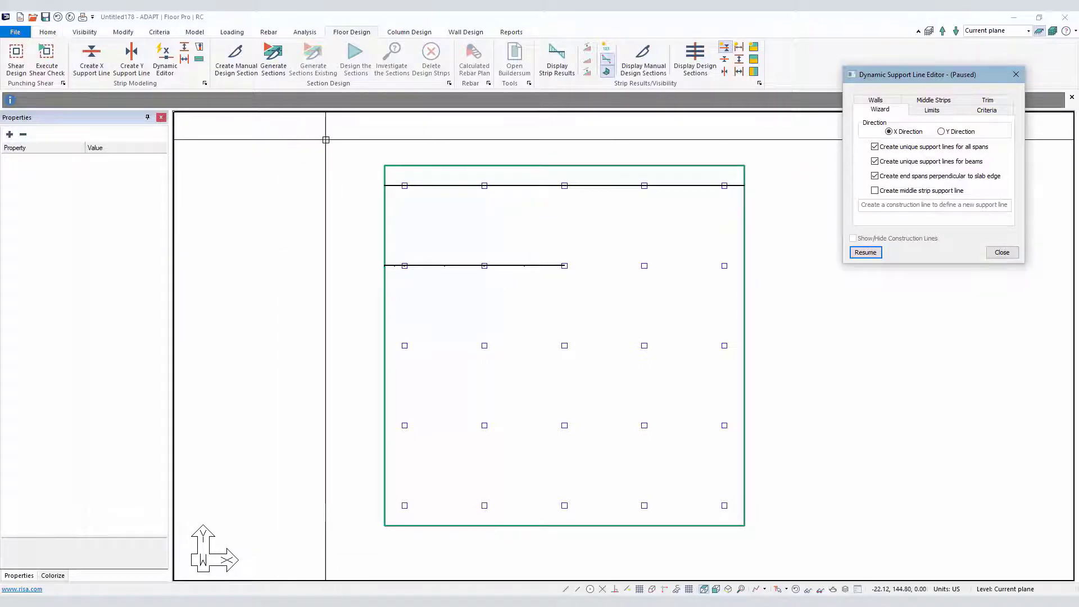
Step: Select everything on the plan, isolate the support lines in the selection, delete them and close the editor
drag(326, 139, 777, 547)
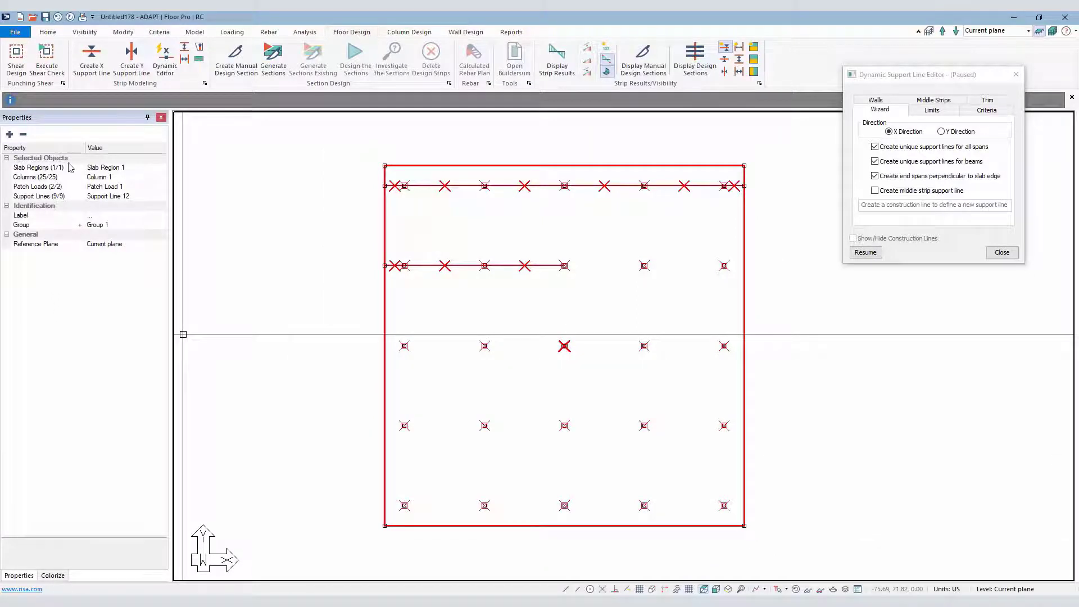
right_click(61, 197)
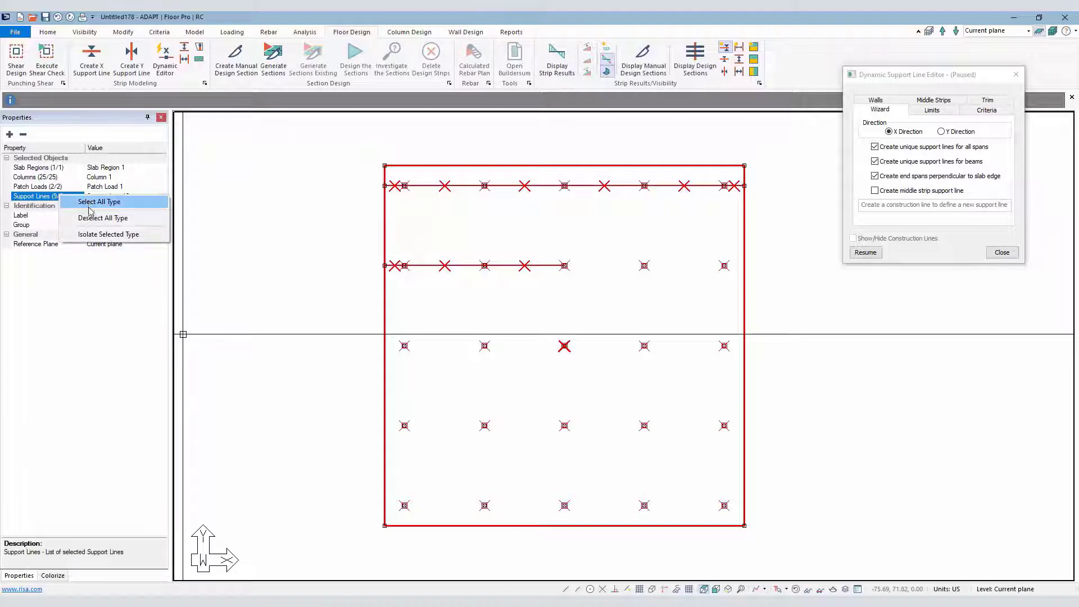
click(91, 236)
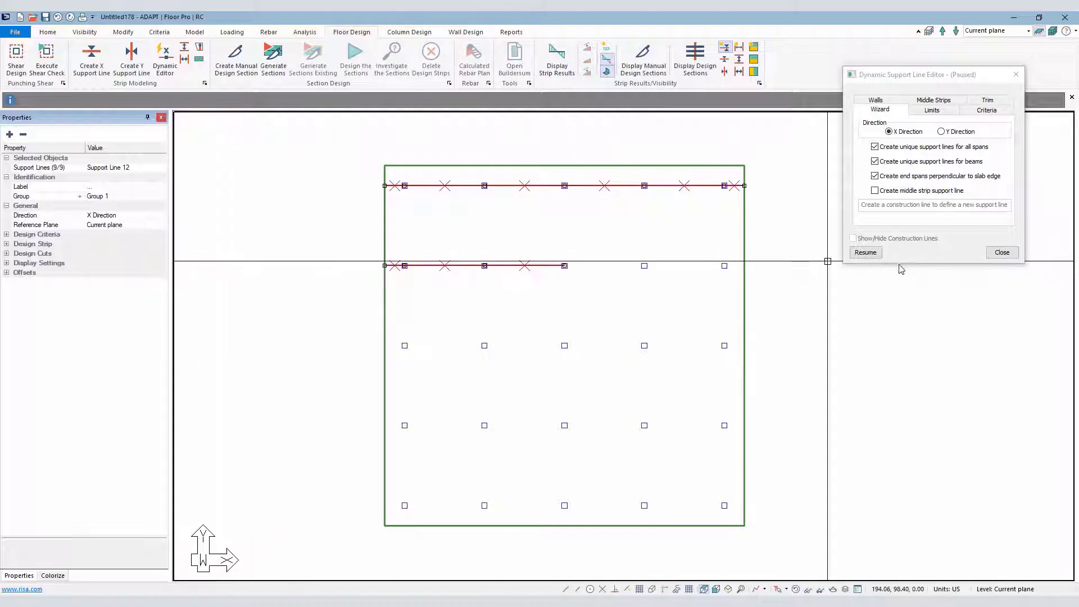
key(Escape)
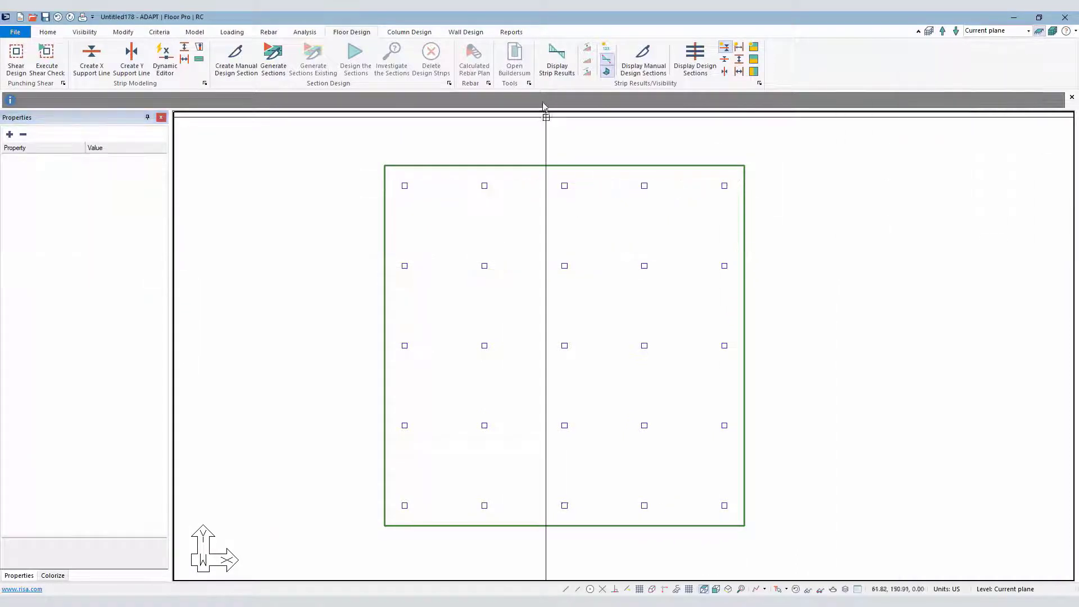
Step: Reopen the Dynamic Editor and create one continuous X-direction support line along the top column row, spanning the full slab width
click(165, 56)
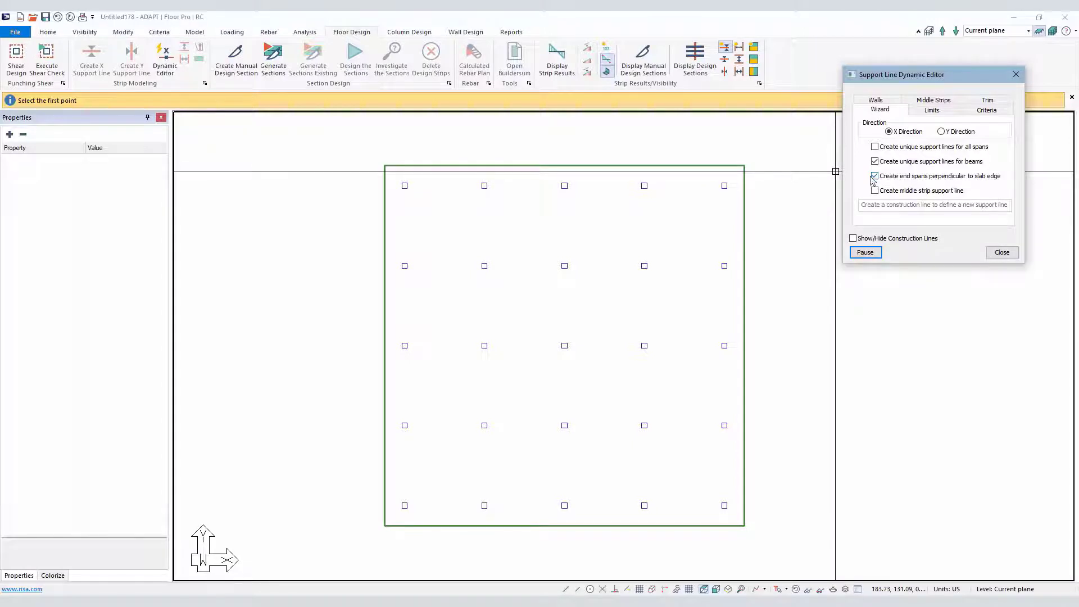
click(375, 194)
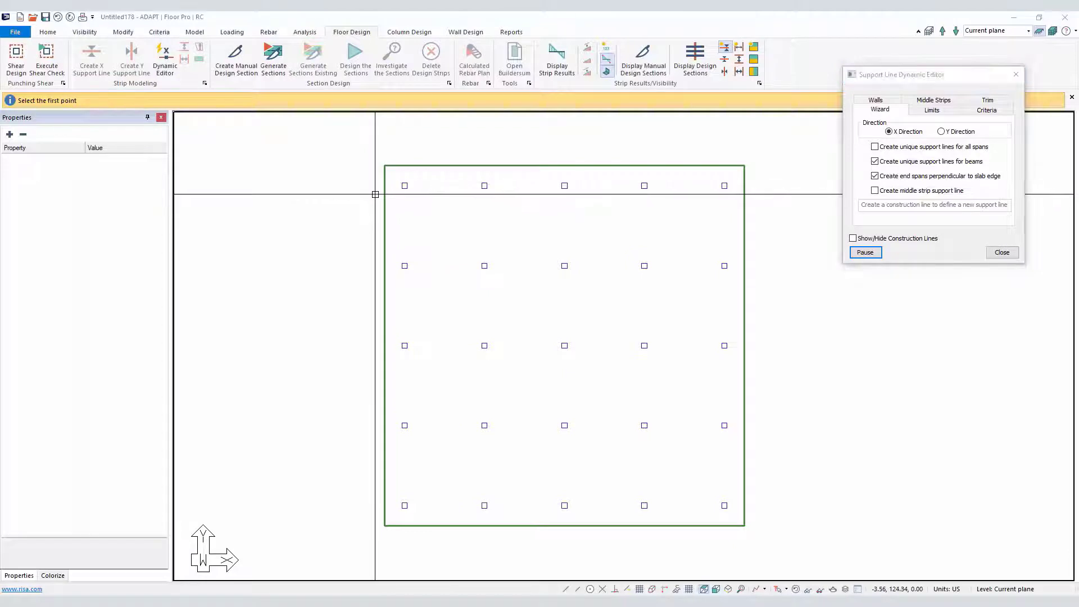
click(419, 181)
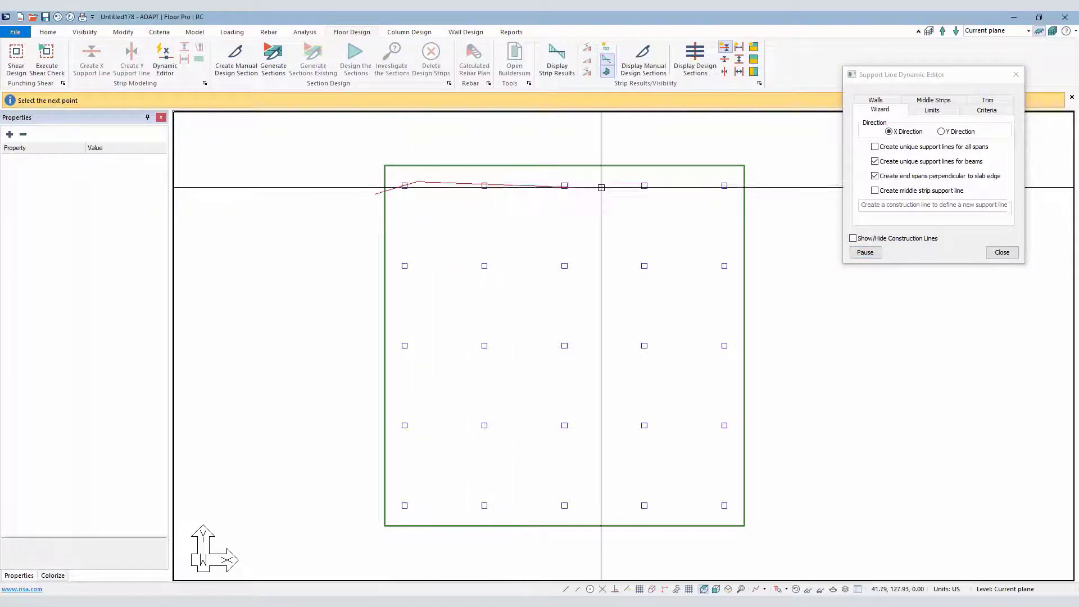
click(753, 185)
key(Return)
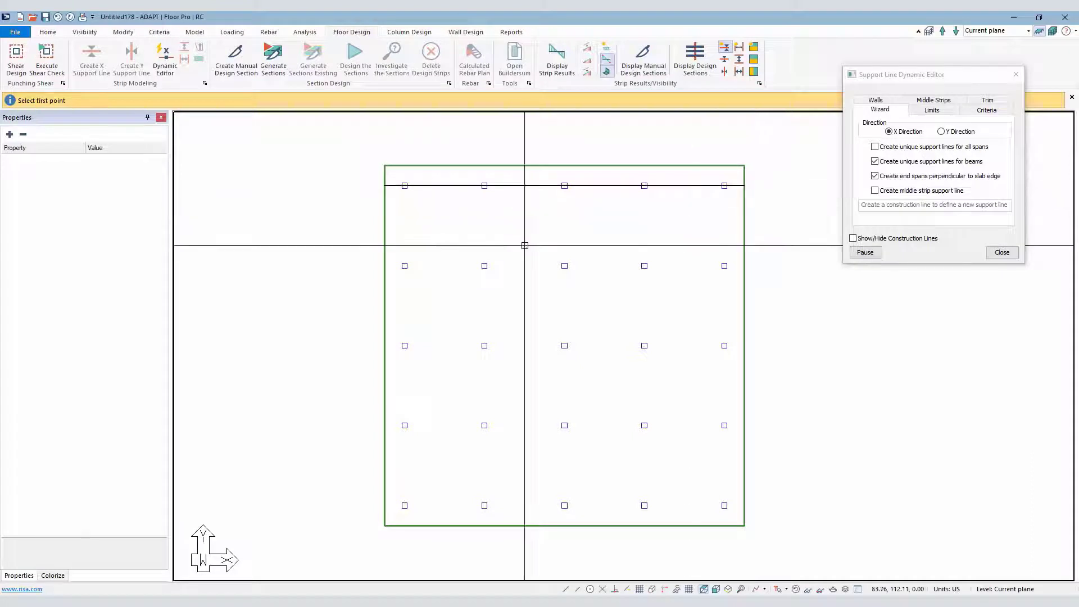
Step: Create X-direction support lines along the four remaining column rows, each from outside the slab's left edge to past its right edge
click(374, 265)
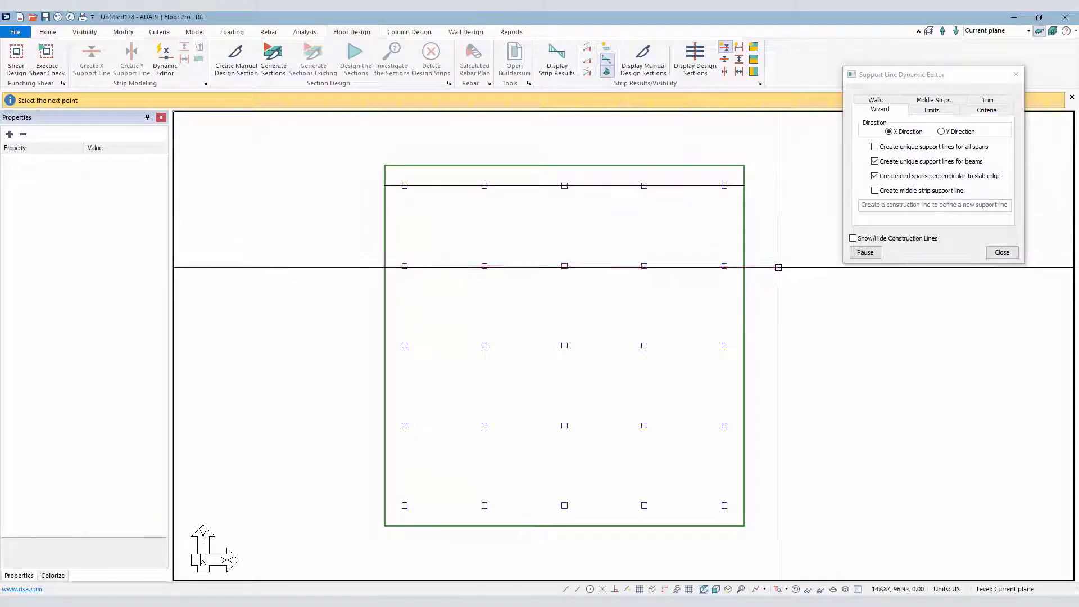
click(752, 268)
key(Return)
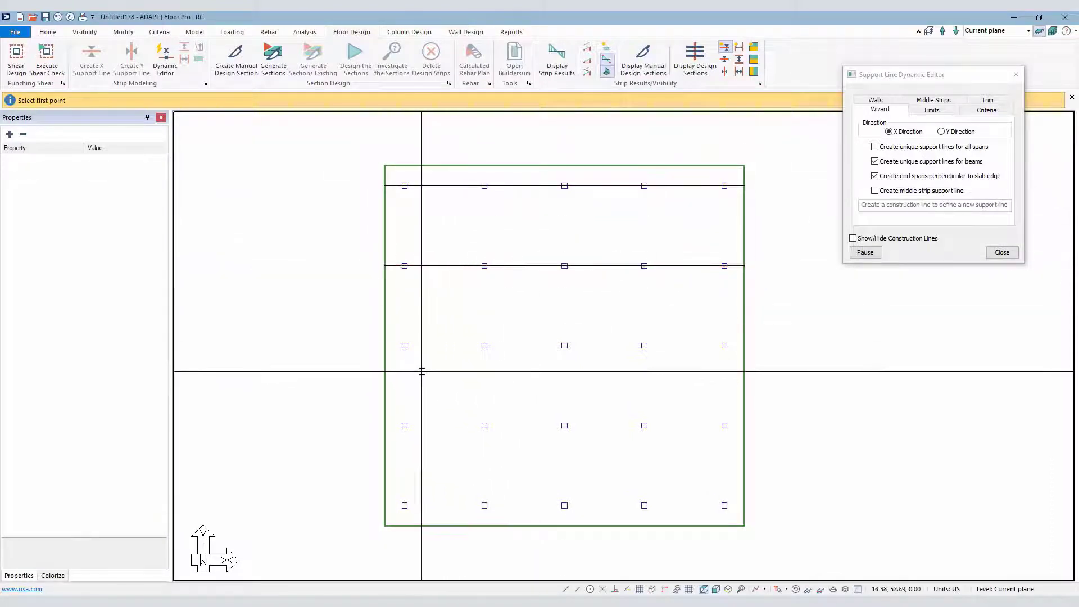
click(379, 346)
click(757, 345)
key(Return)
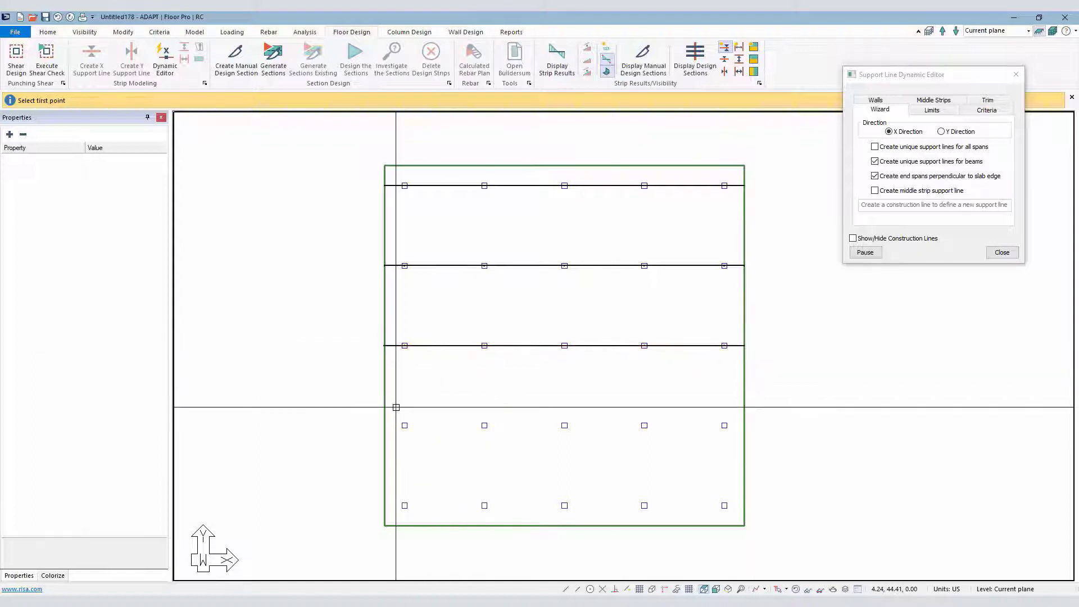
click(374, 424)
click(763, 423)
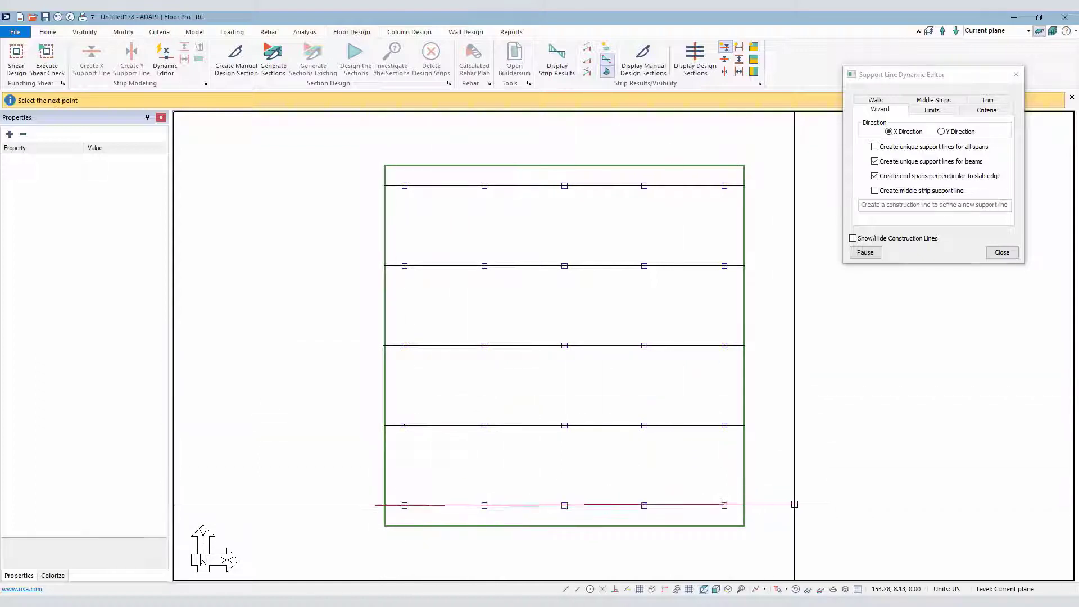
click(765, 505)
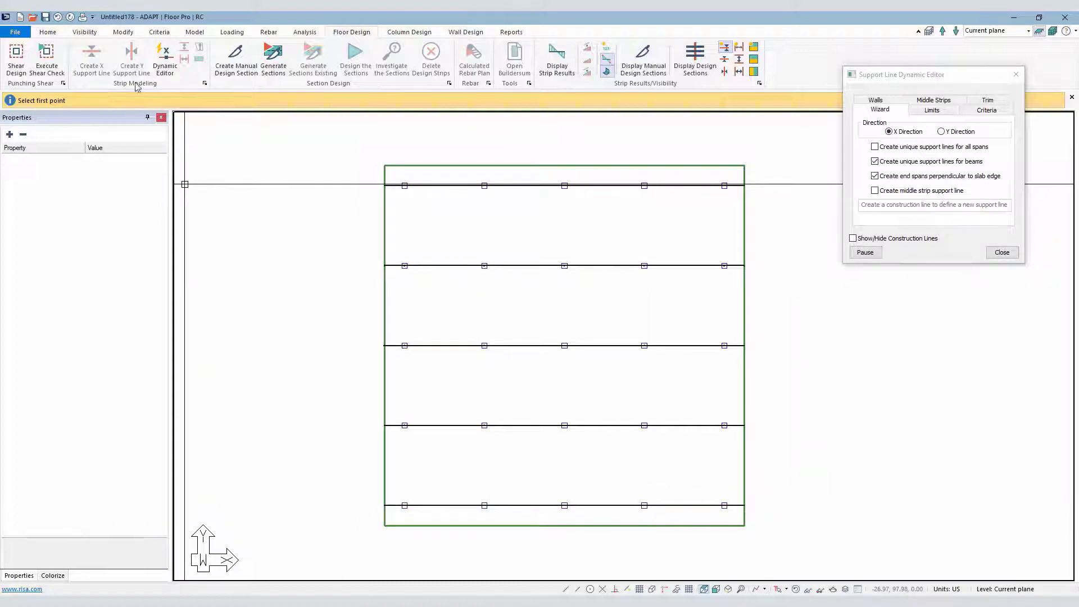
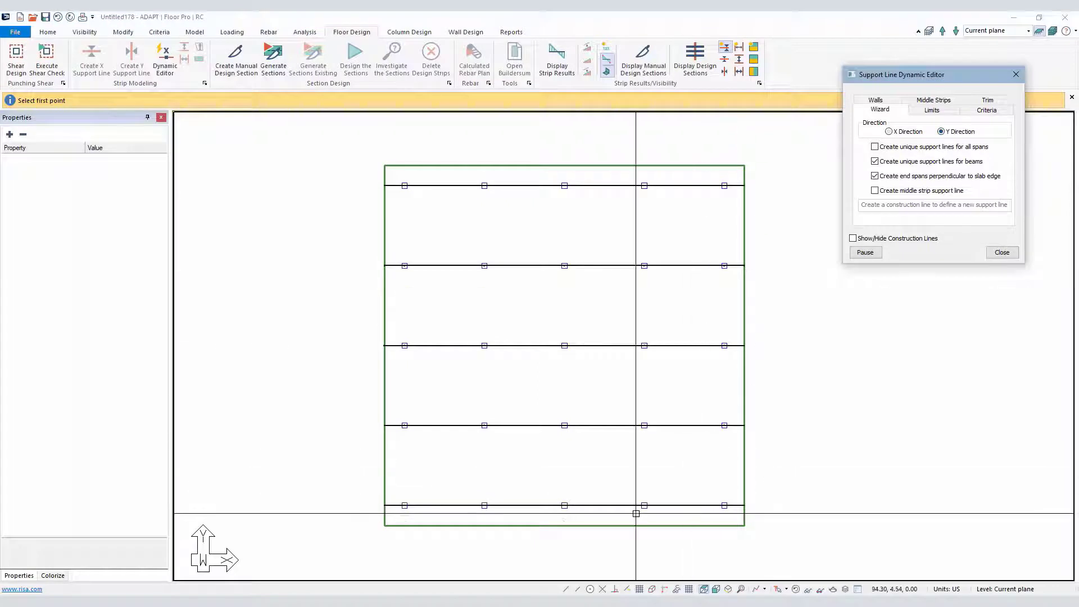
Step: Create Y-direction support lines along all five column lines, from the slab's bottom edge to its top edge, and close the editor
click(405, 548)
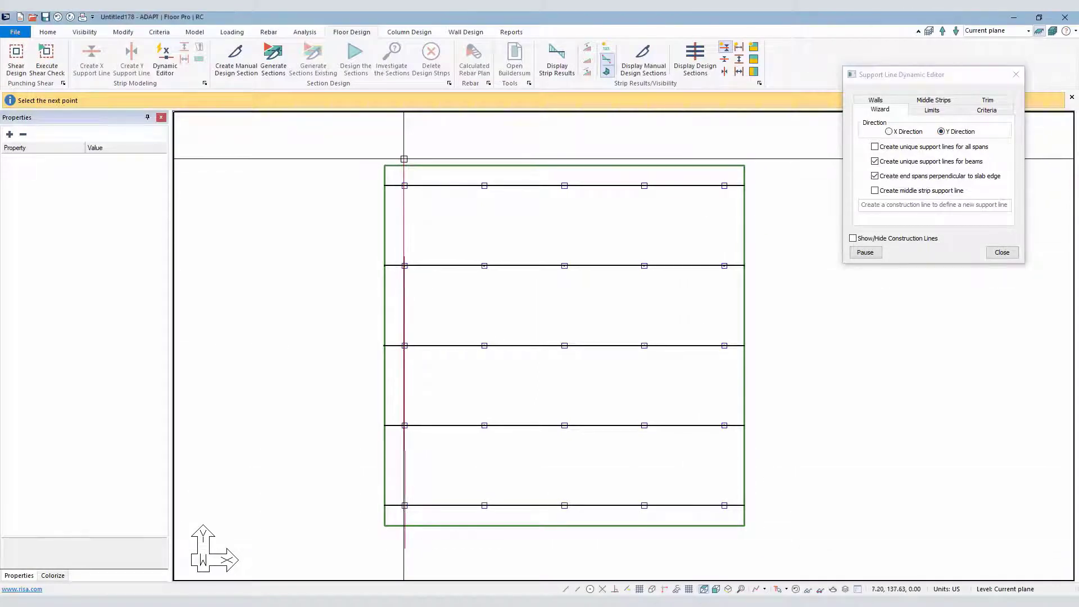
click(402, 165)
click(485, 537)
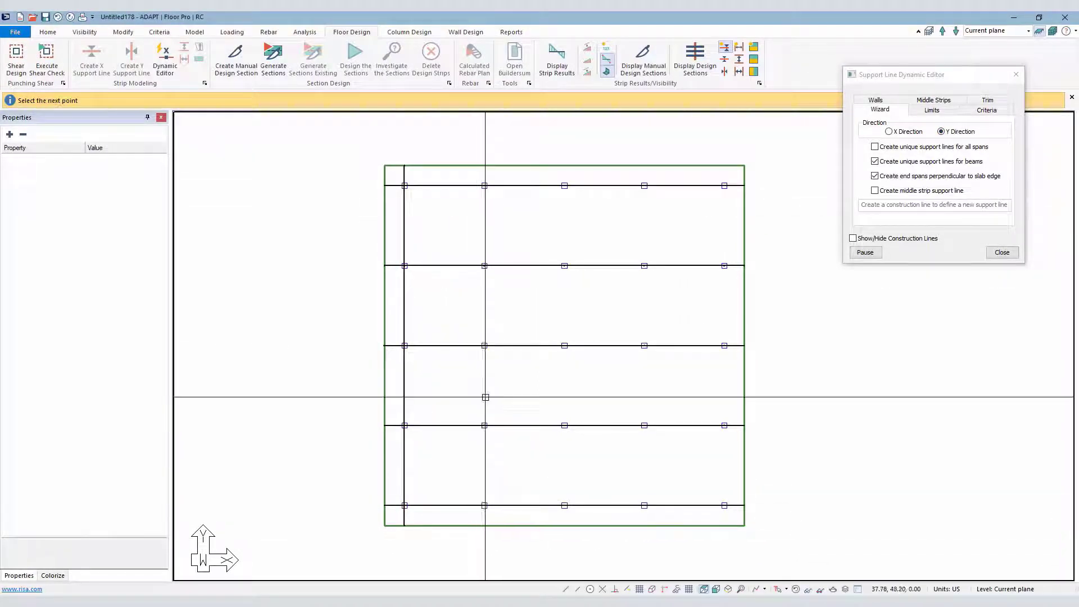
click(484, 164)
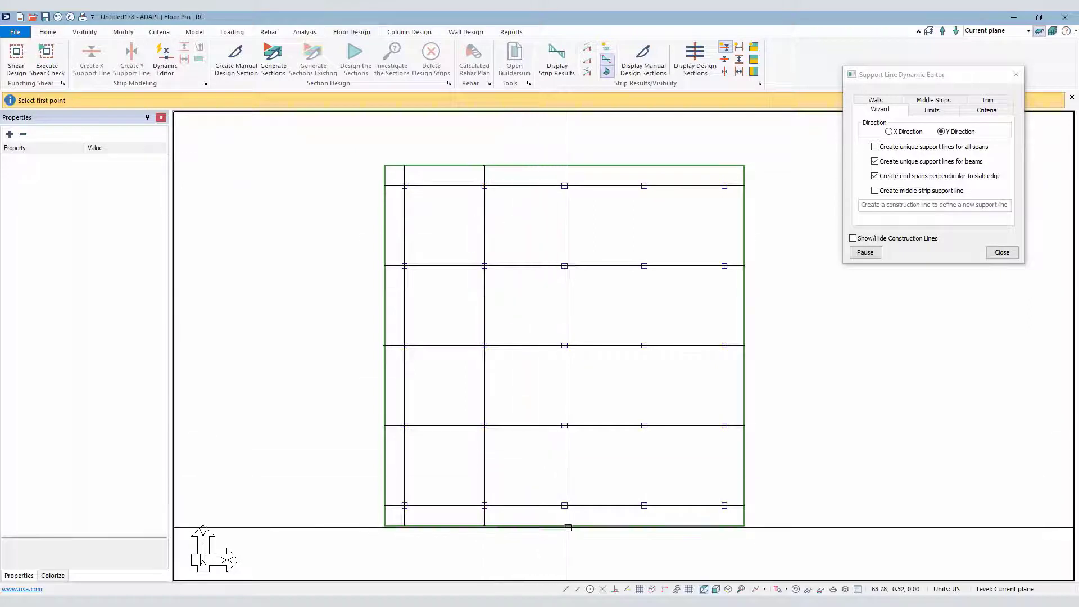
click(565, 534)
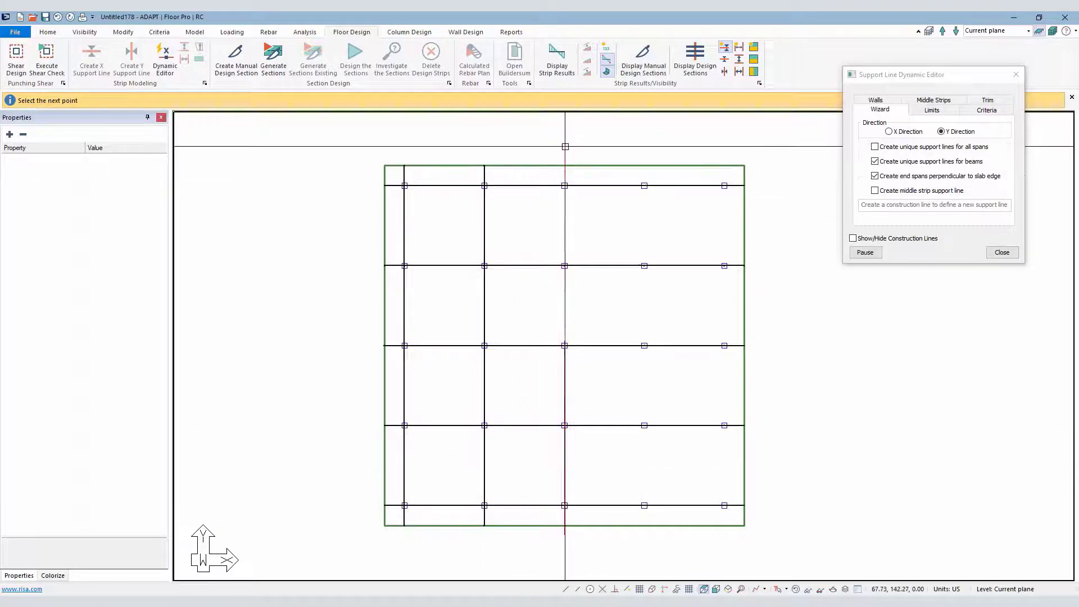
click(564, 166)
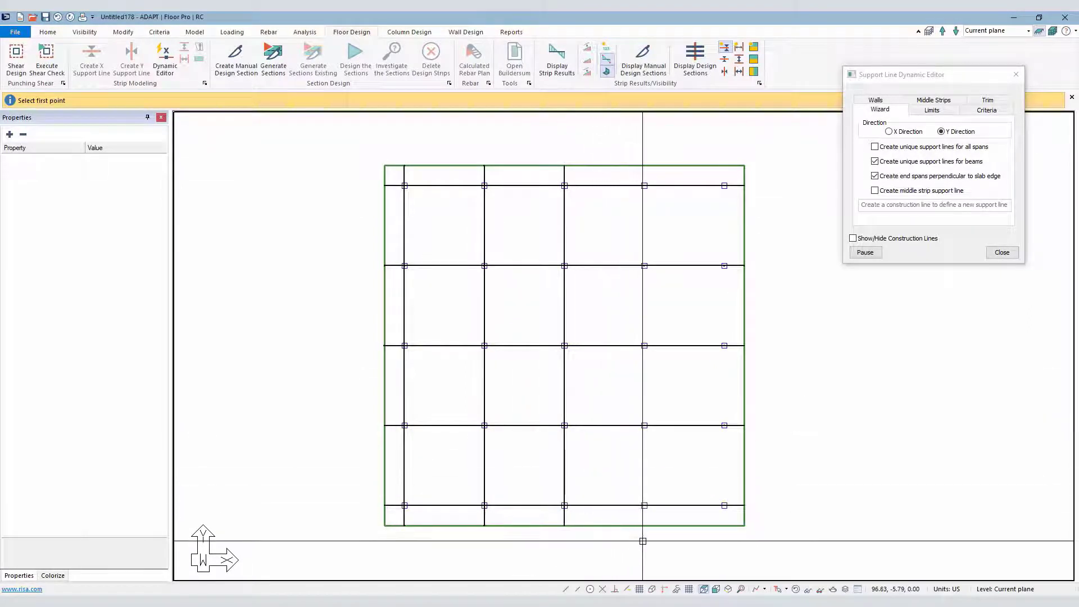
click(643, 538)
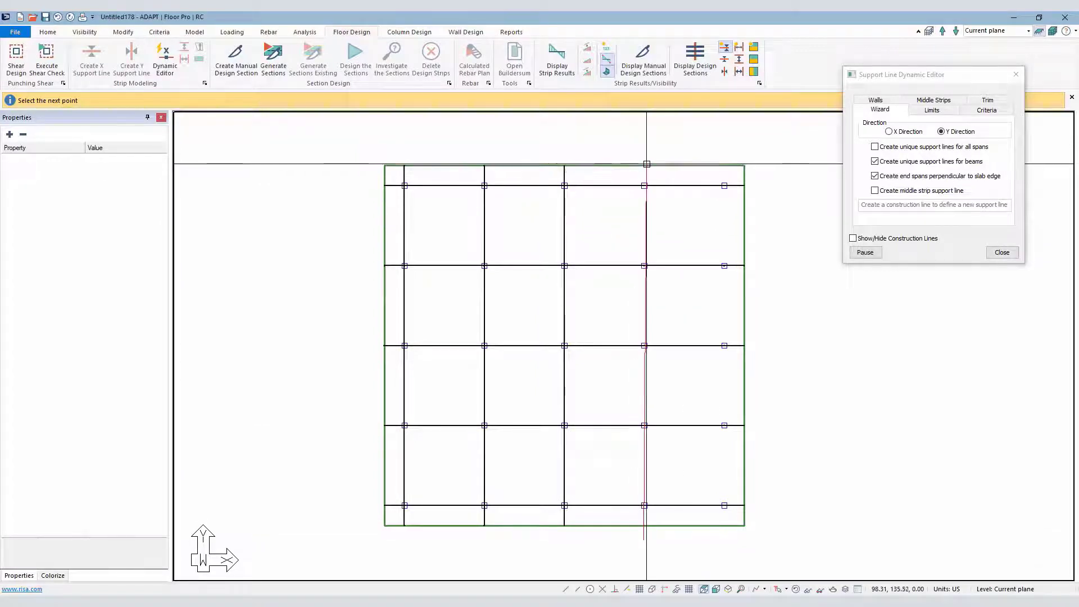
click(642, 164)
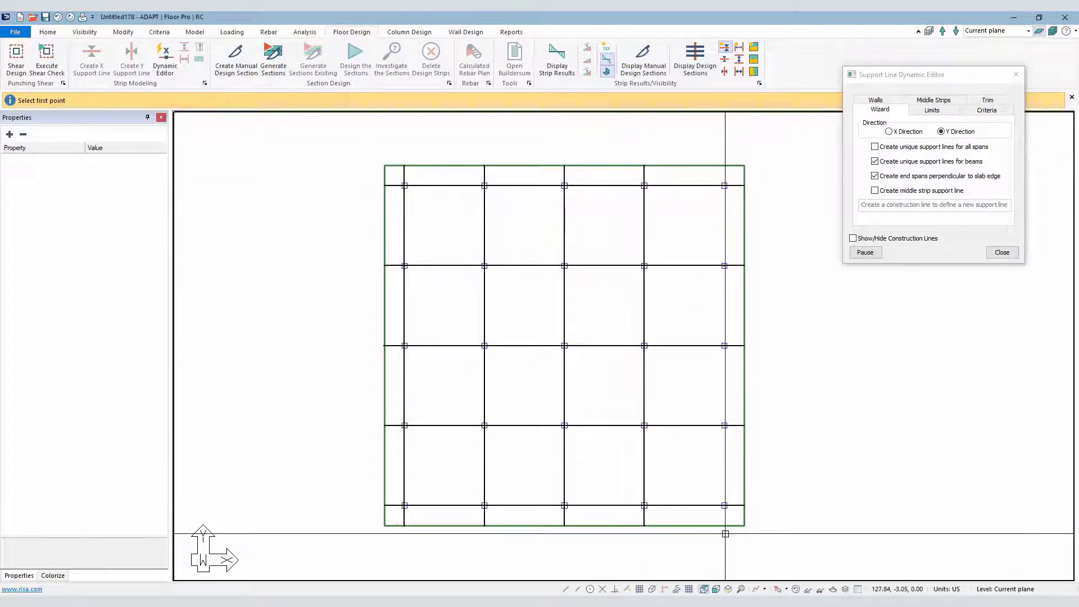
click(725, 514)
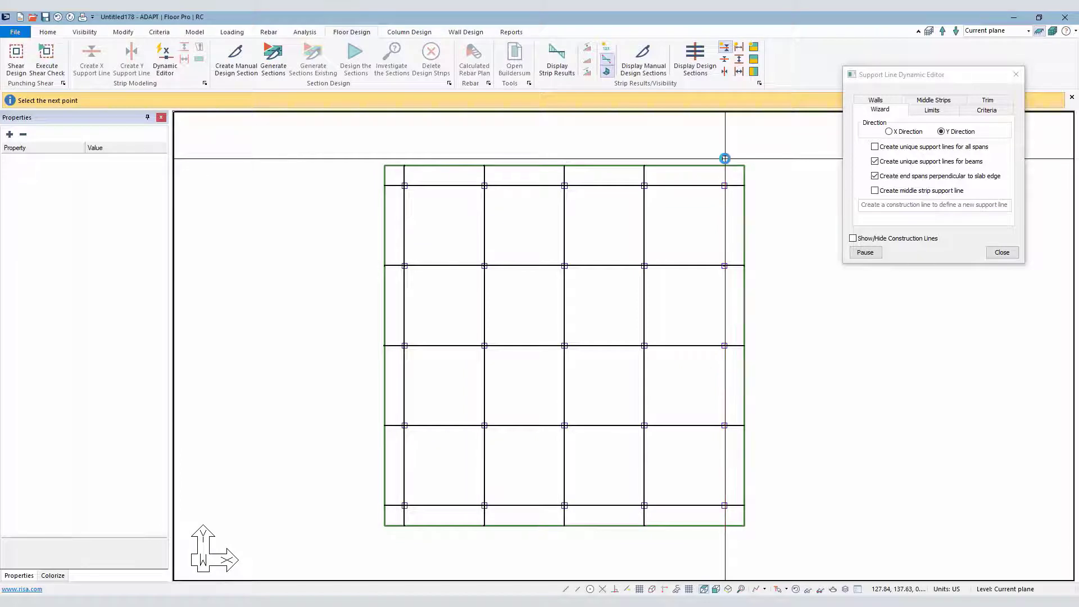
click(725, 164)
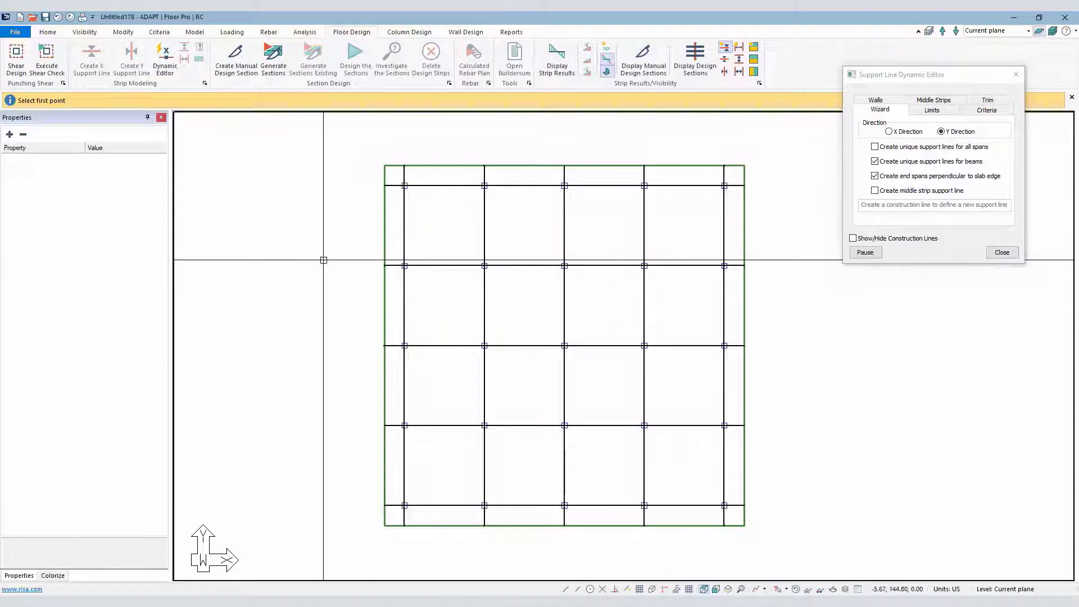
click(1002, 253)
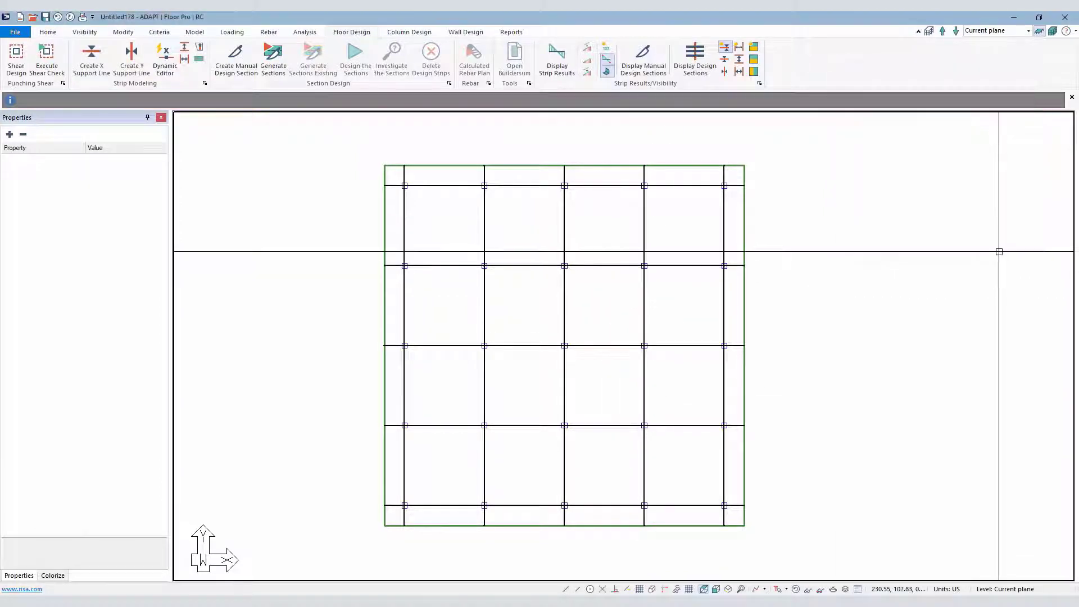
Step: Generate the design sections, display only the X-direction ones, and inspect the strips along the top two column rows
click(273, 66)
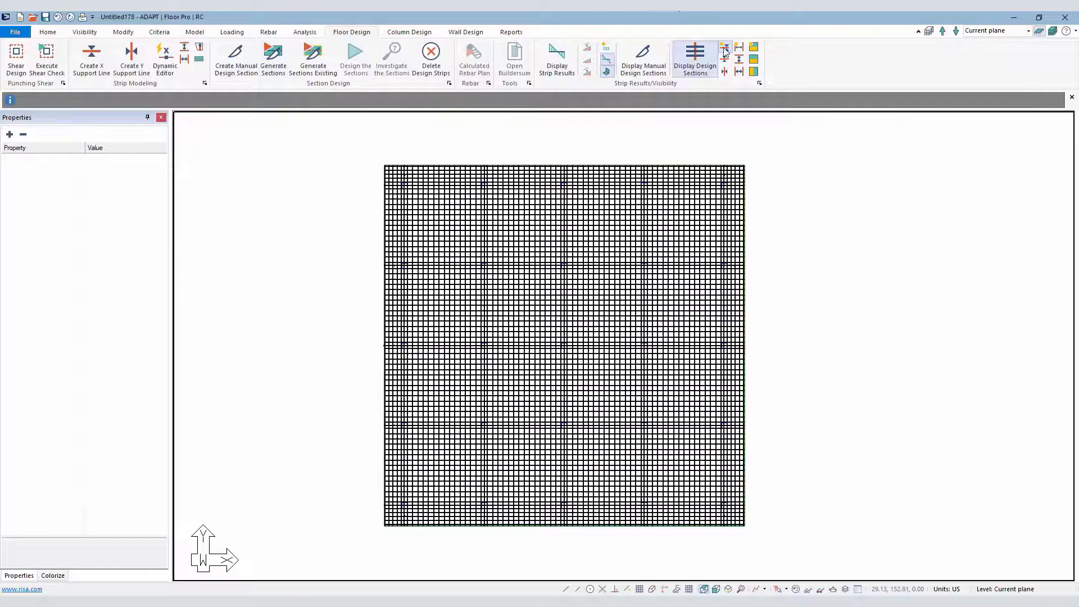
click(725, 49)
click(724, 59)
click(611, 181)
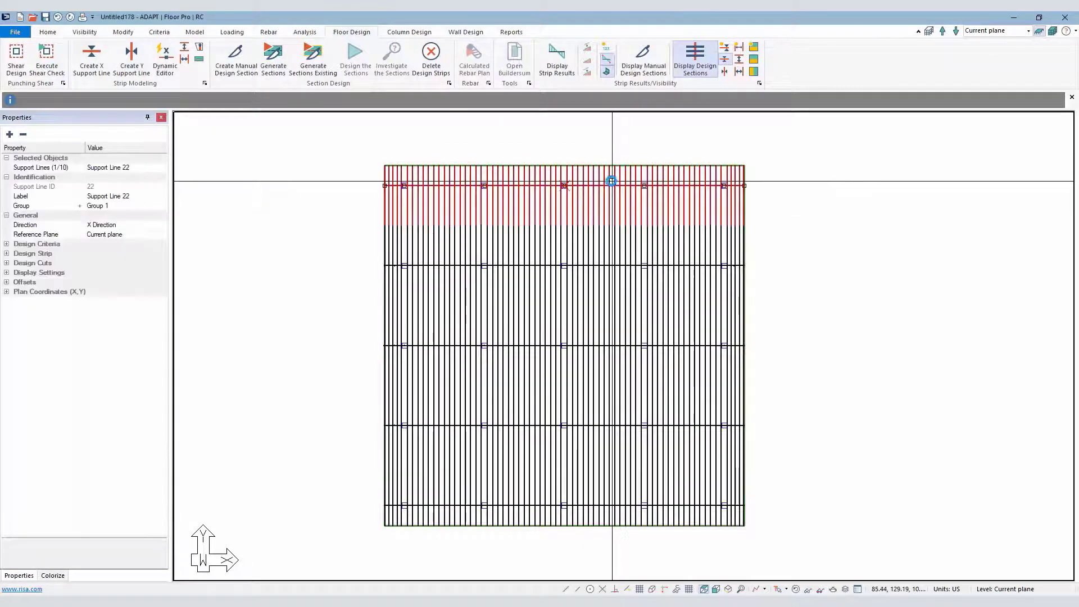
click(599, 243)
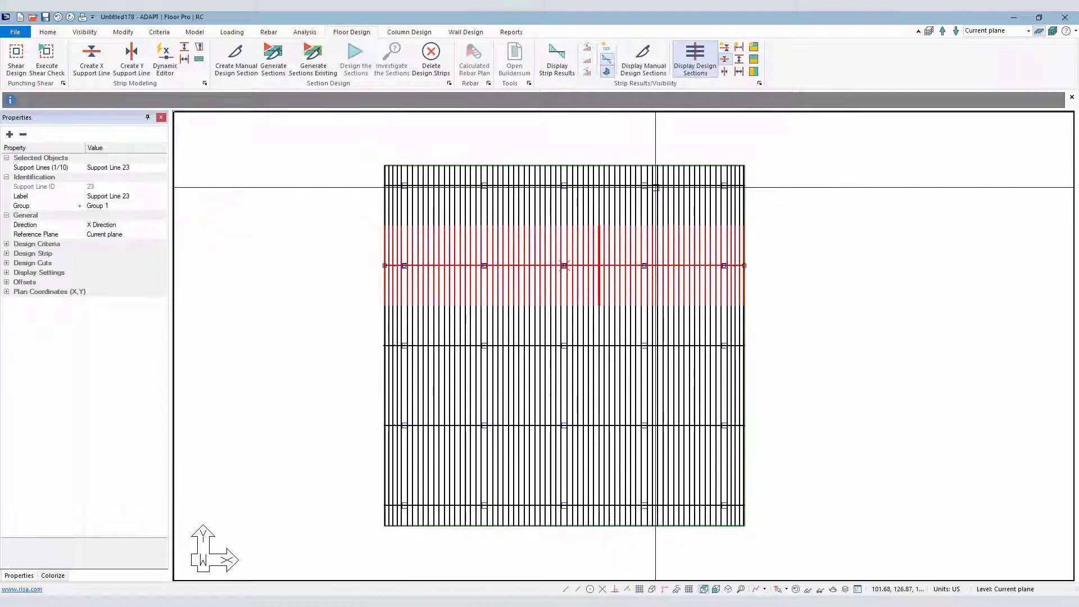
click(779, 228)
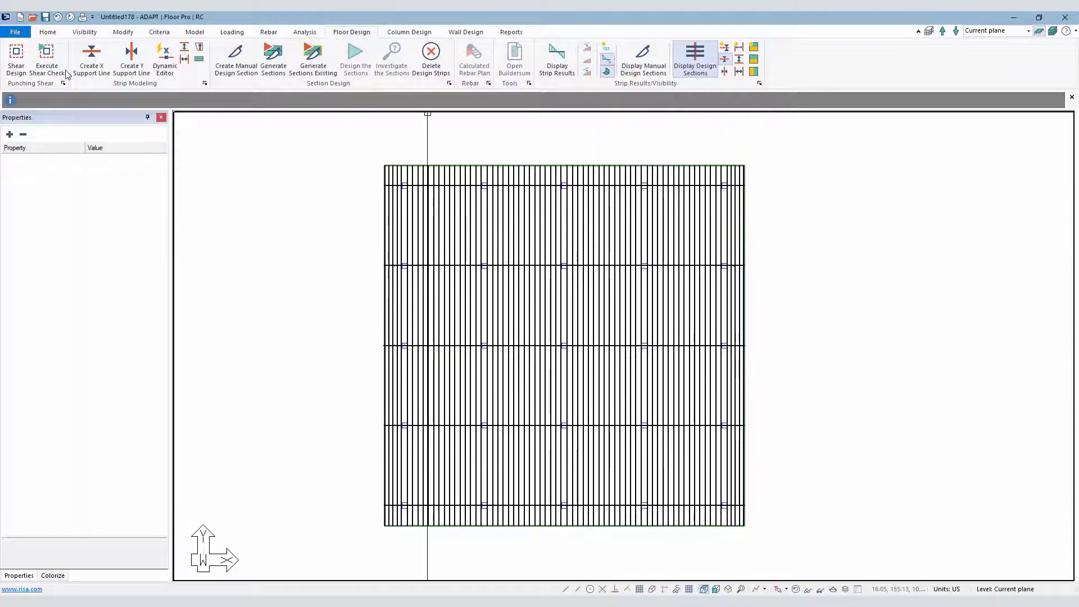
Step: Delete the generated design strips
click(431, 57)
click(497, 330)
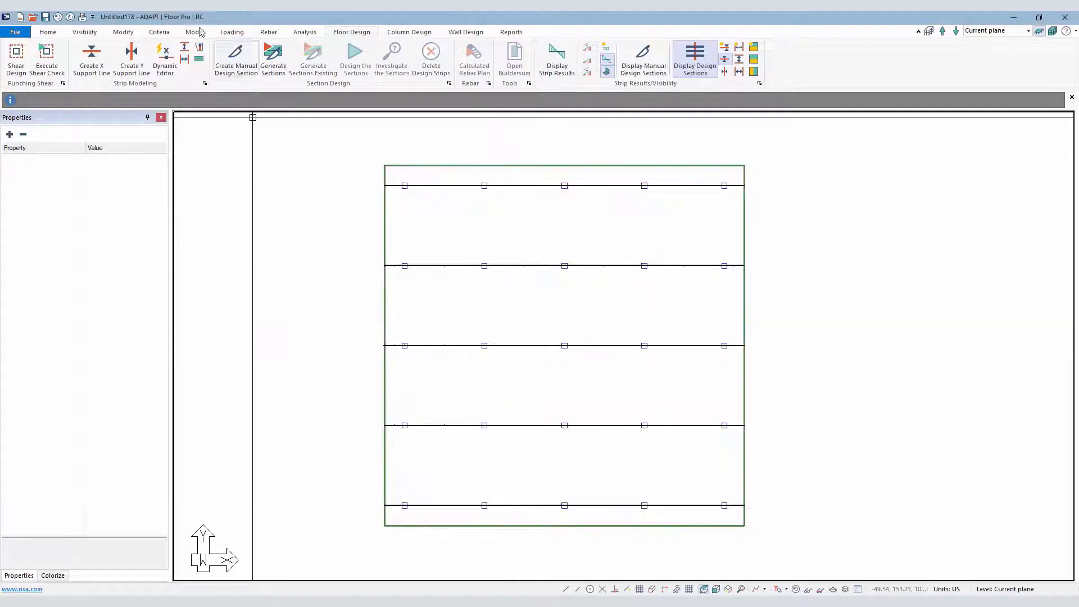
Step: Reopen the Dynamic Editor, enable Create middle strip support line, and create an X-direction line between the top two column rows
click(165, 56)
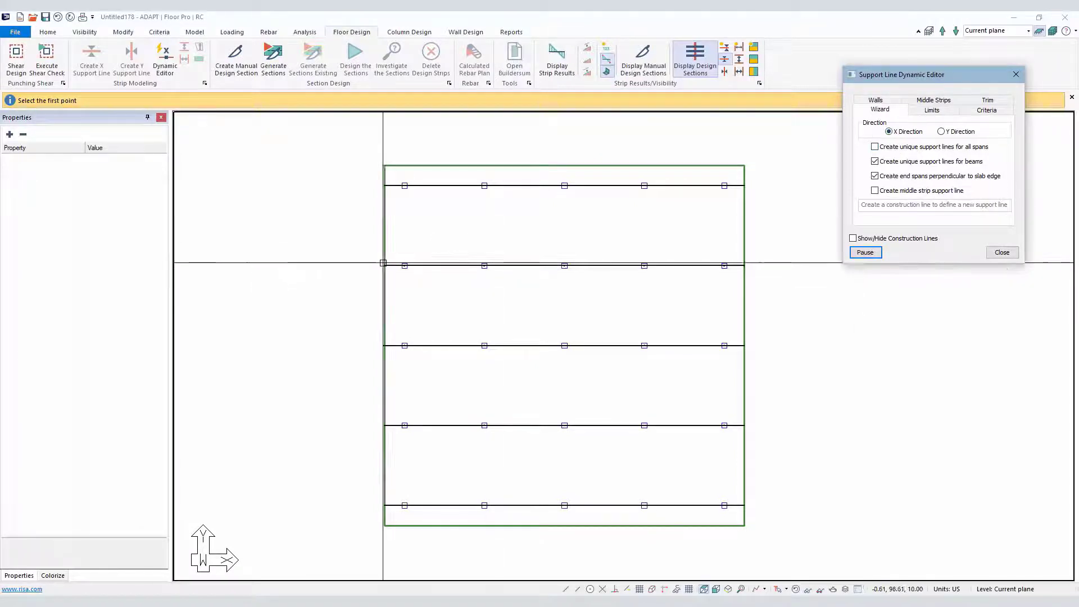
click(373, 222)
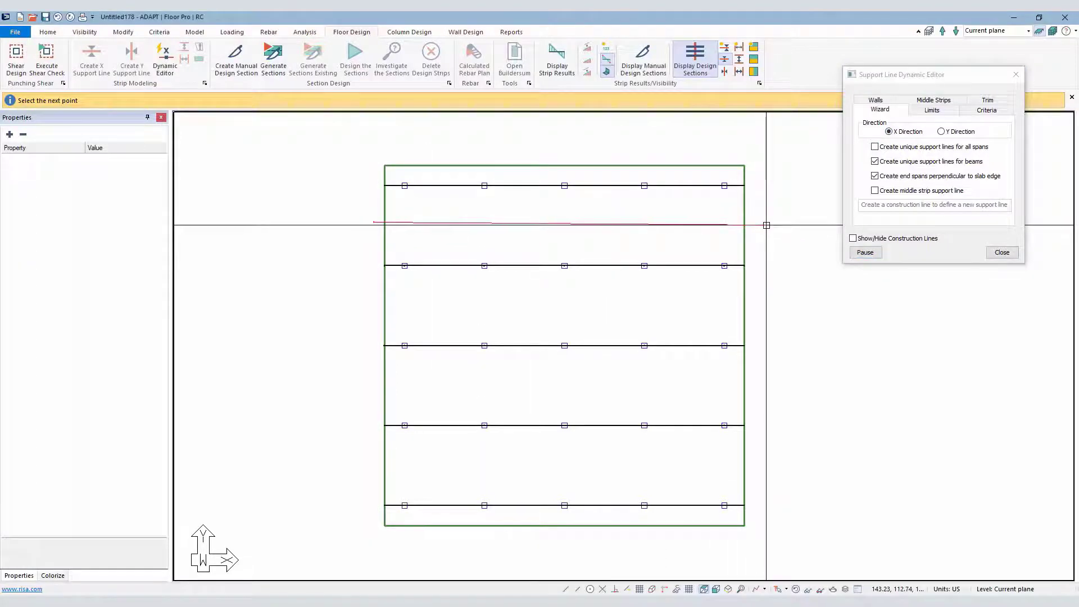
click(875, 190)
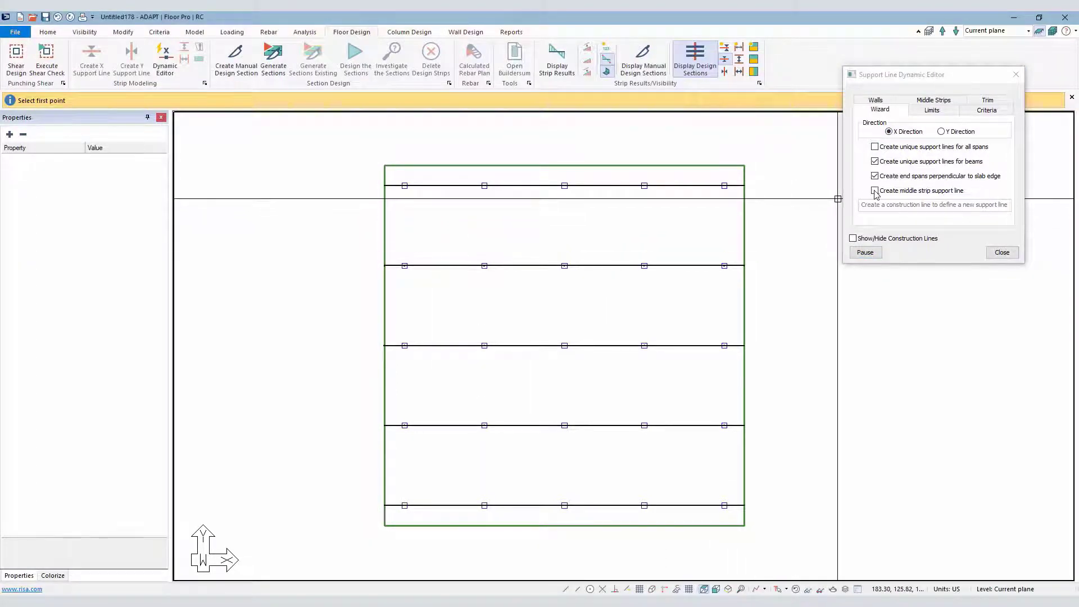
click(387, 223)
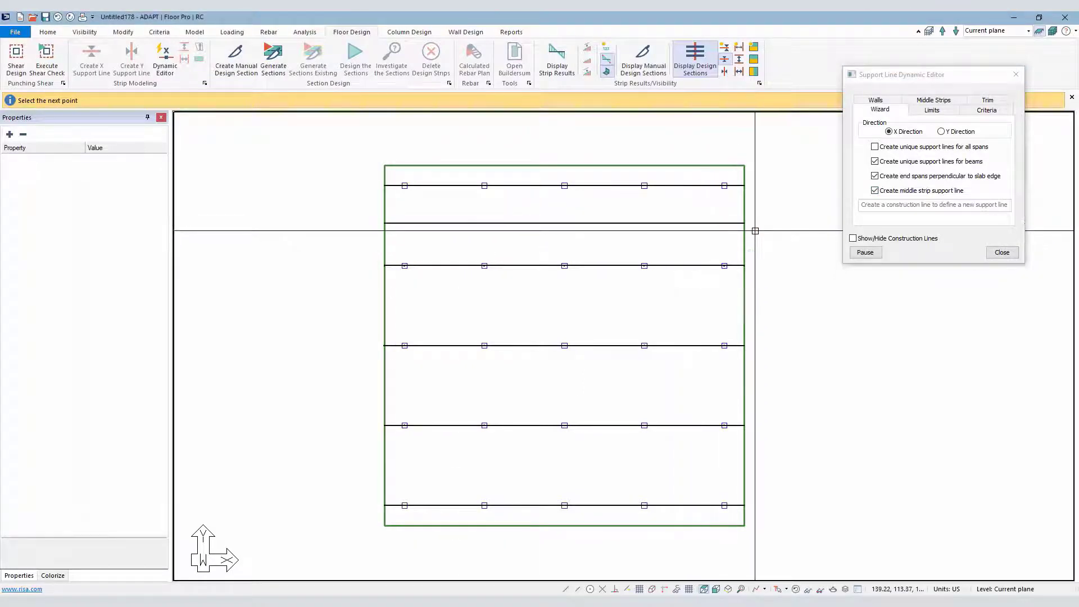
click(1002, 252)
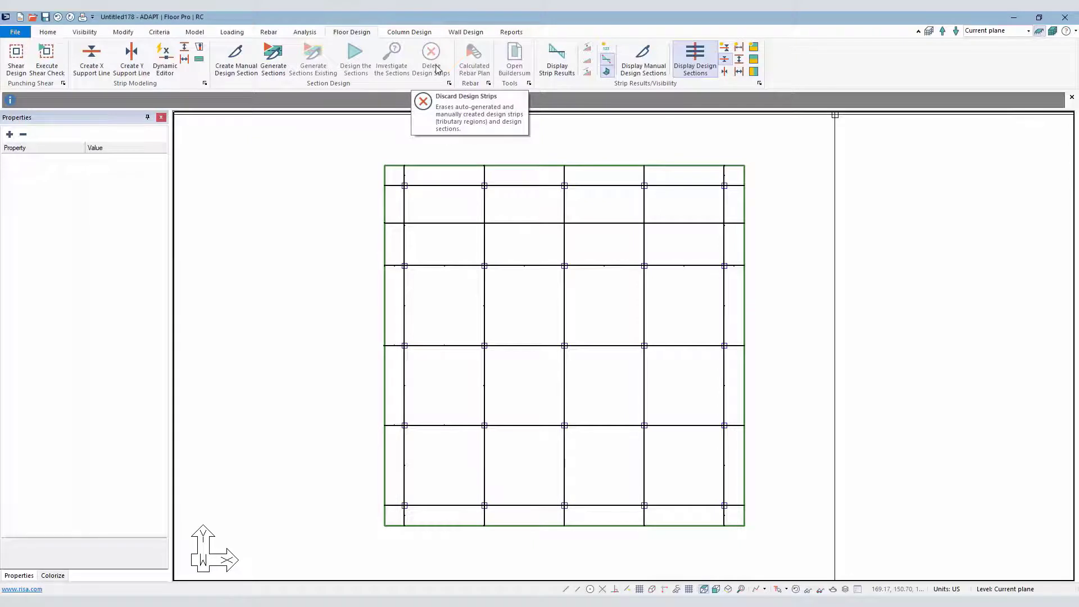
Step: Check the Design Strip properties of the support line between the top two column rows for the Middle Strip setting
click(429, 222)
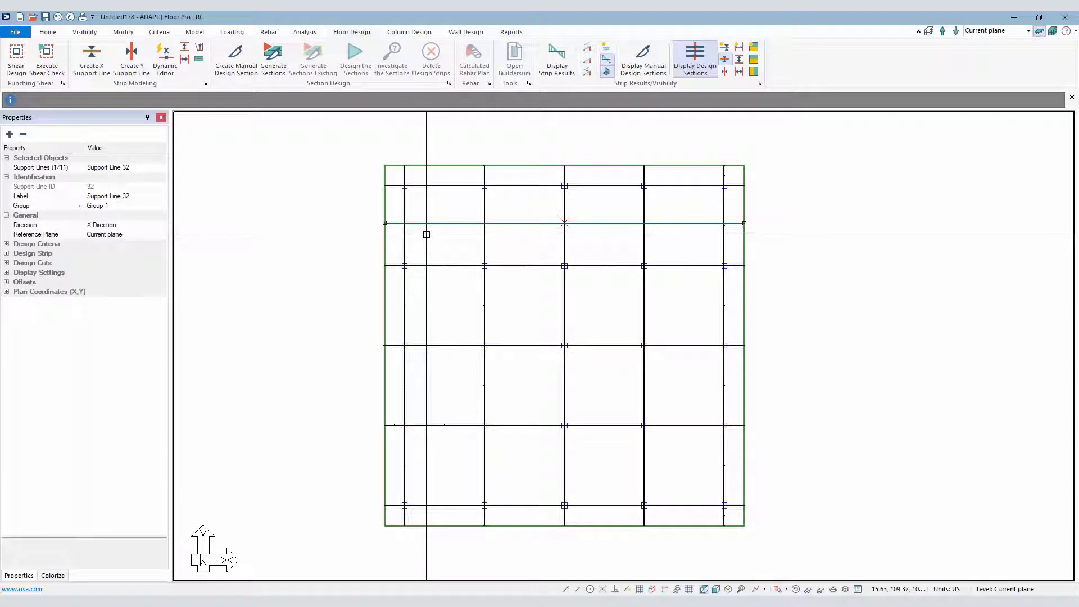
click(7, 253)
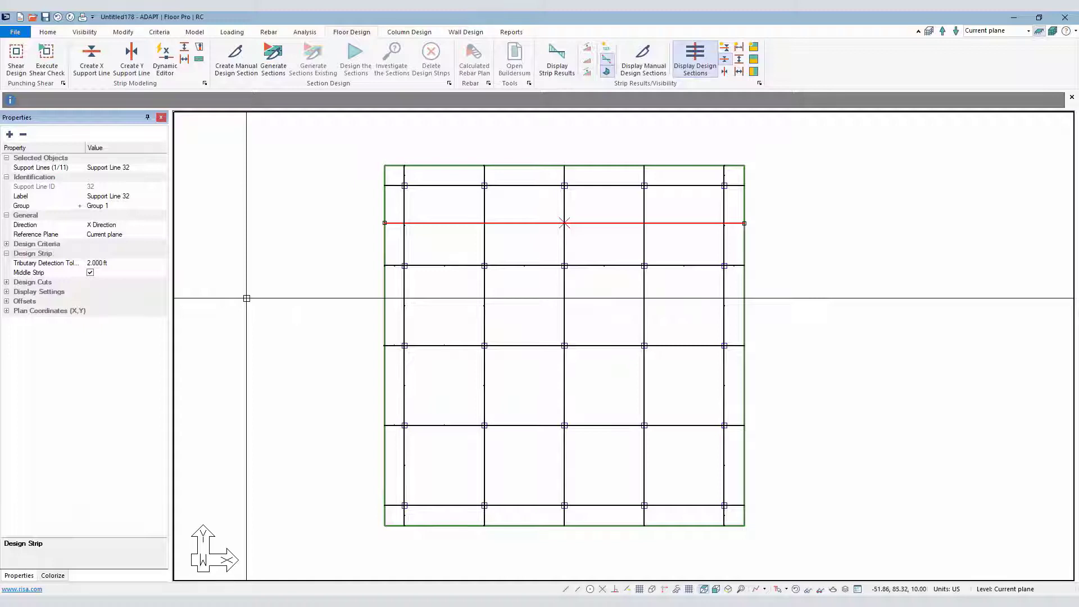
click(273, 279)
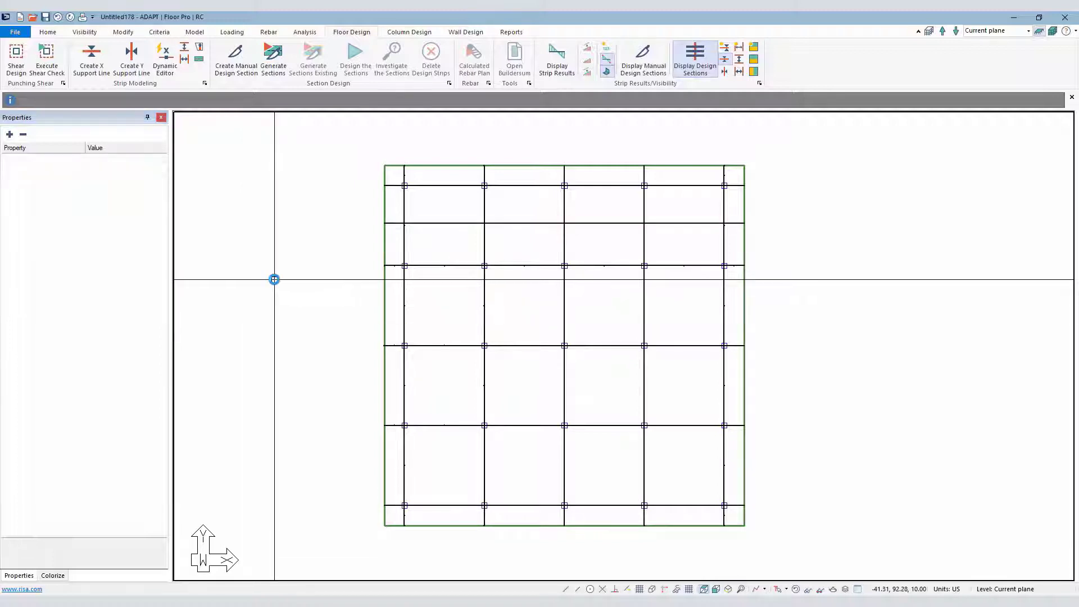
Step: Create an X-direction support line across the slab between the second and third column rows and enable its Middle Strip option
click(91, 57)
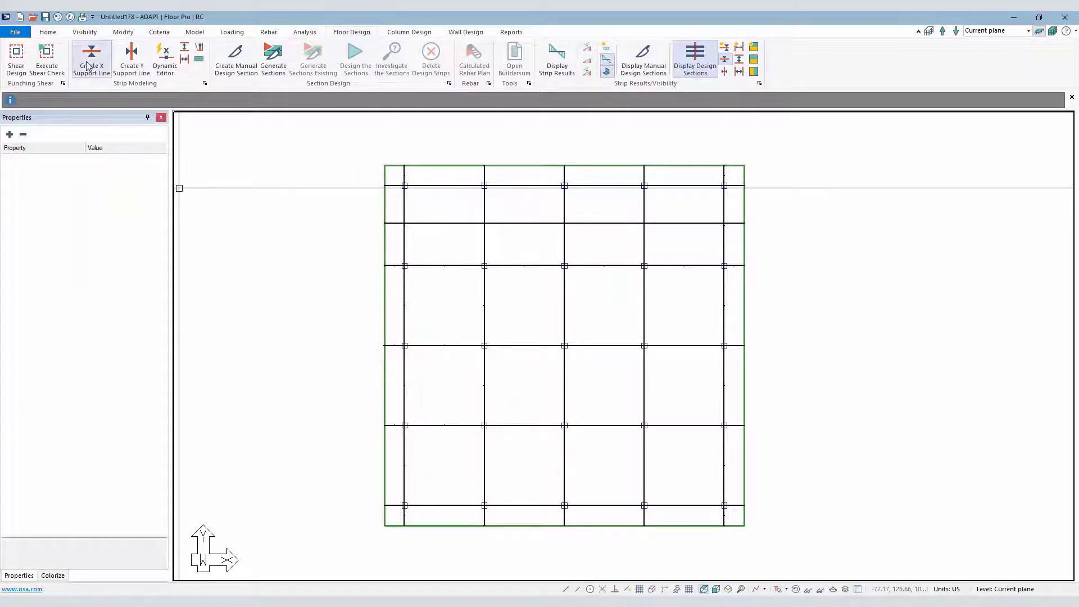
click(383, 308)
click(742, 309)
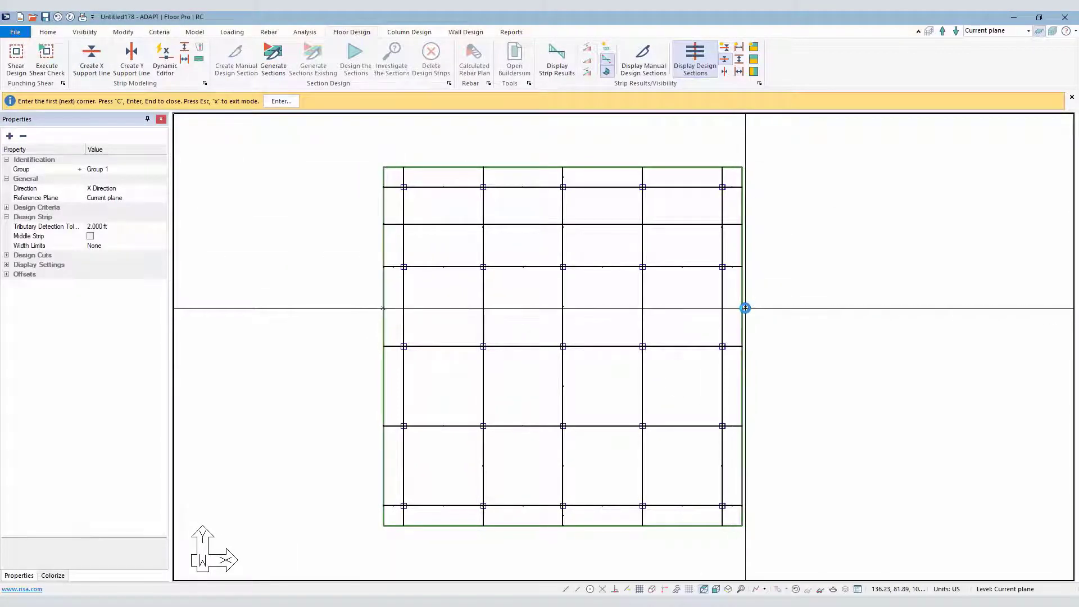
key(Return)
click(432, 310)
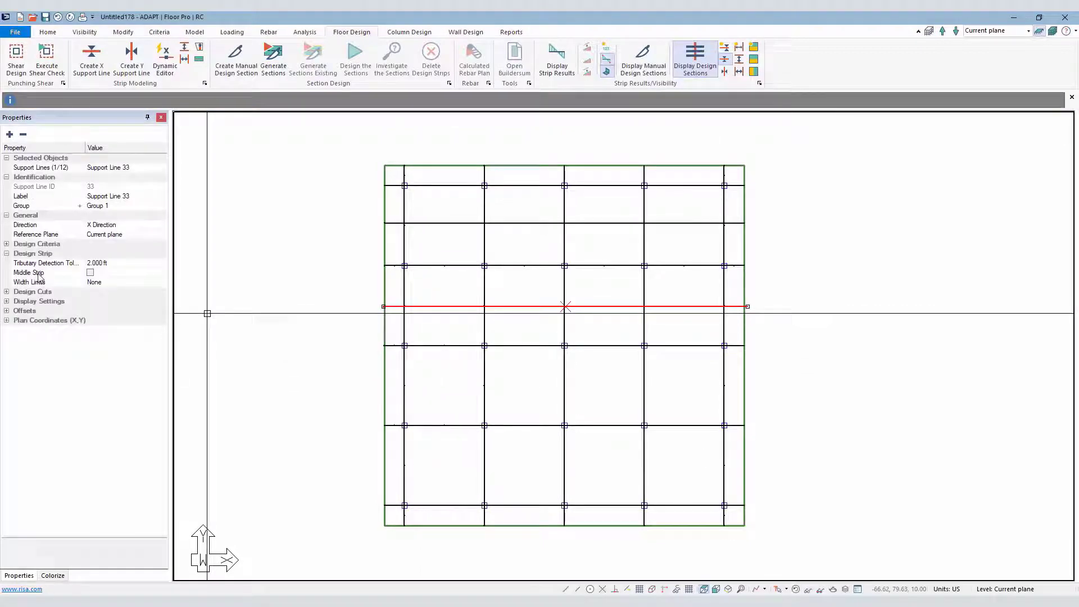
click(90, 272)
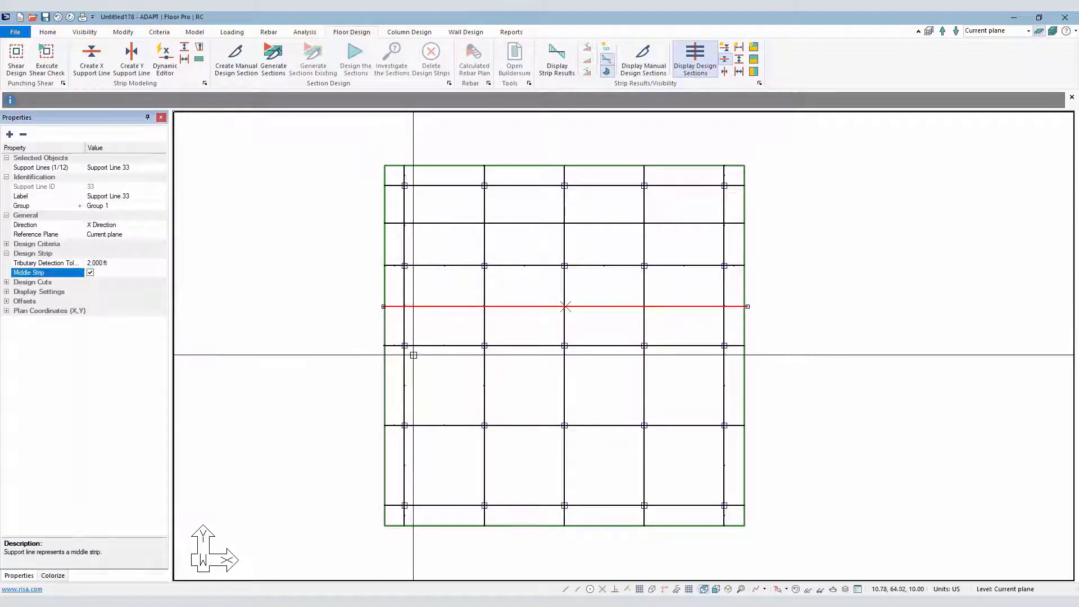
Step: Copy the middle strip support line into the two bays below and check the Middle Strip setting of a copy
key(Return)
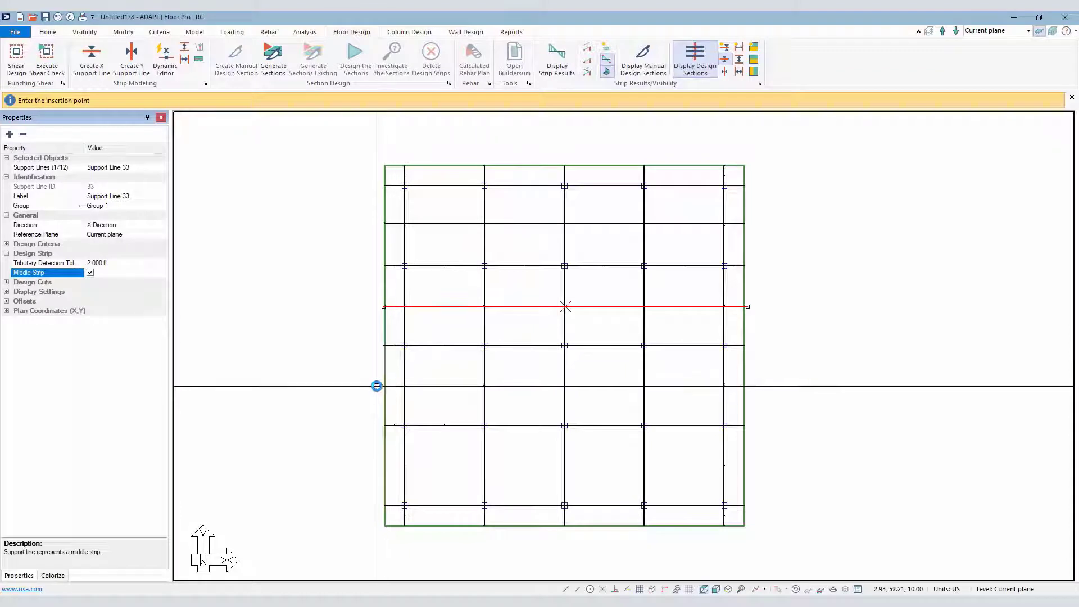
click(378, 387)
click(378, 469)
key(Escape)
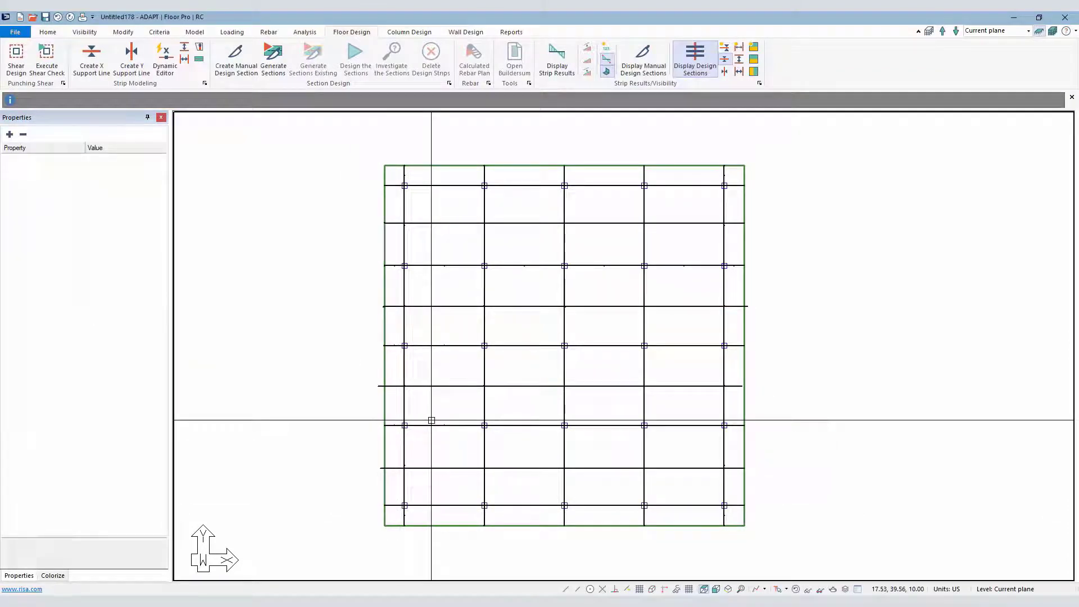
click(449, 386)
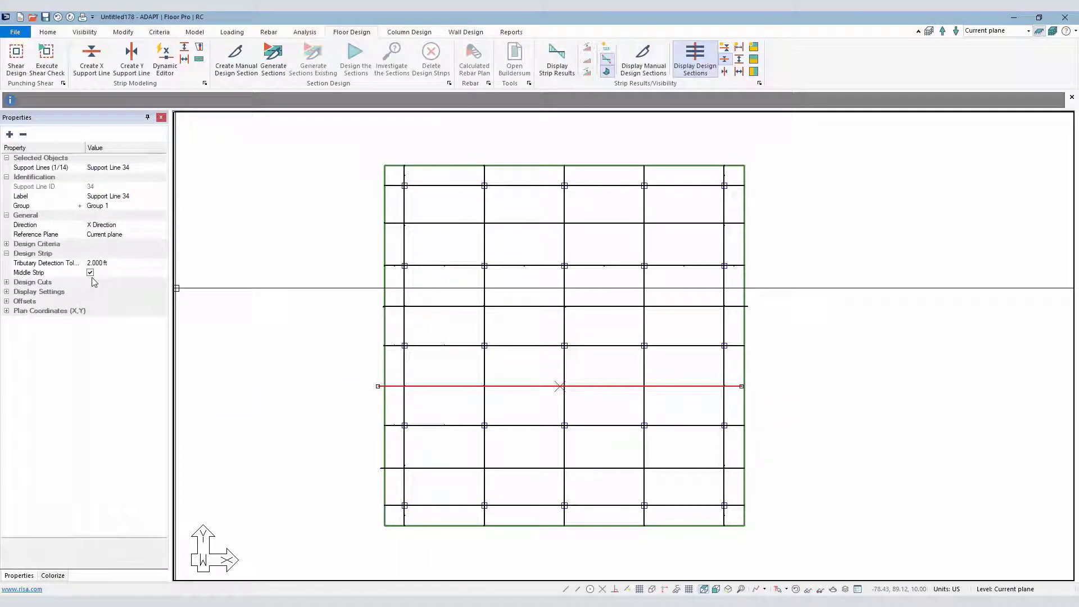
key(Escape)
Step: Delete the four X-direction middle strip support lines between the column rows
click(422, 467)
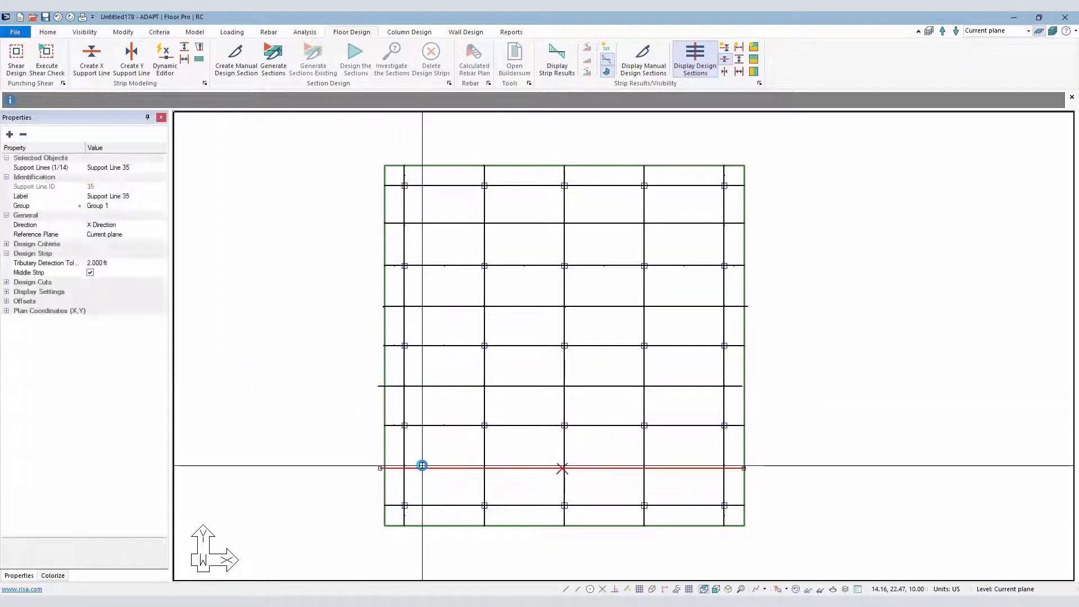
key(Escape)
click(436, 386)
key(Escape)
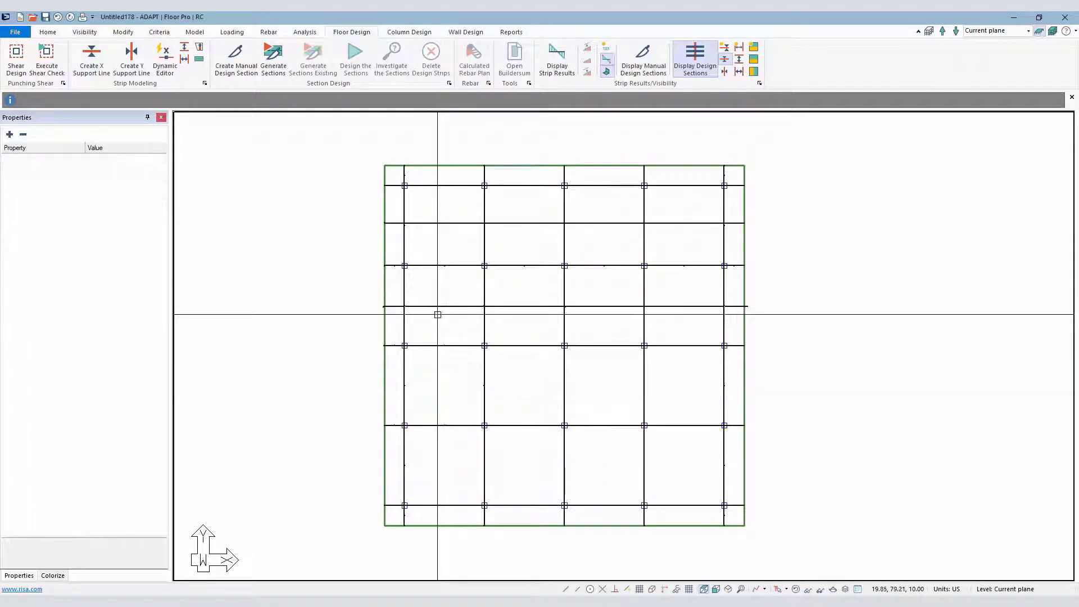
click(434, 303)
key(Delete)
click(431, 222)
key(Delete)
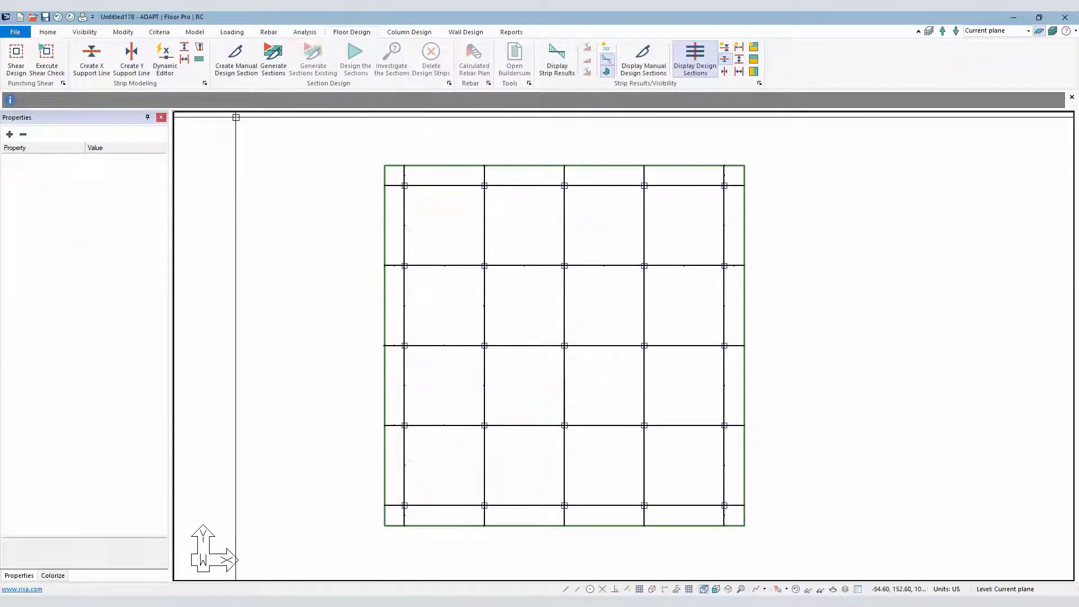
Step: In the Dynamic Editor, enable Auto Trim Middle Strips to Slab Edge, create all middle strips, and close the editor
click(165, 58)
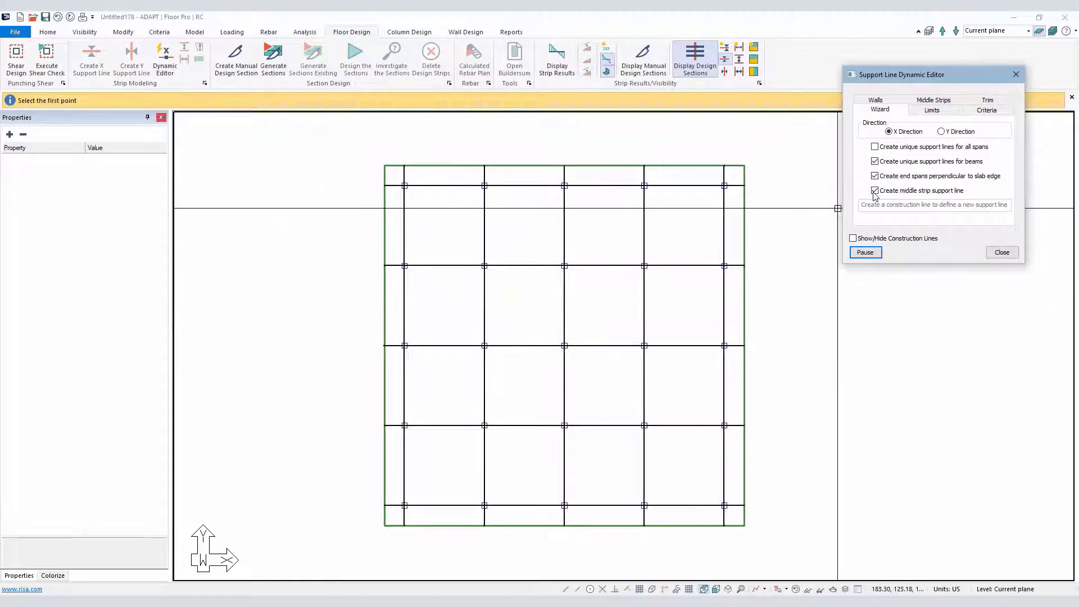
click(932, 101)
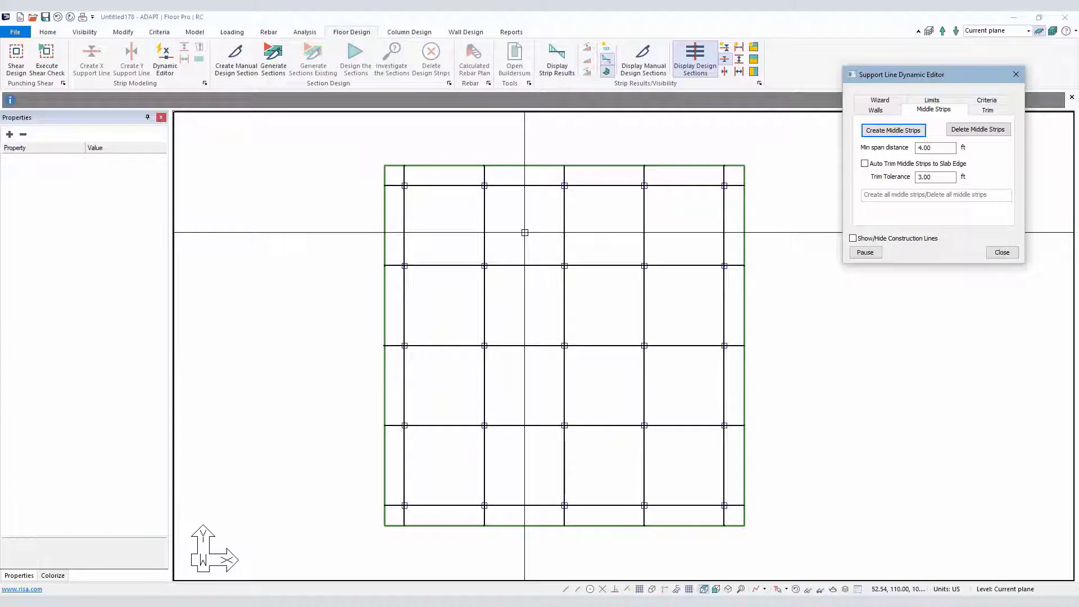
click(864, 164)
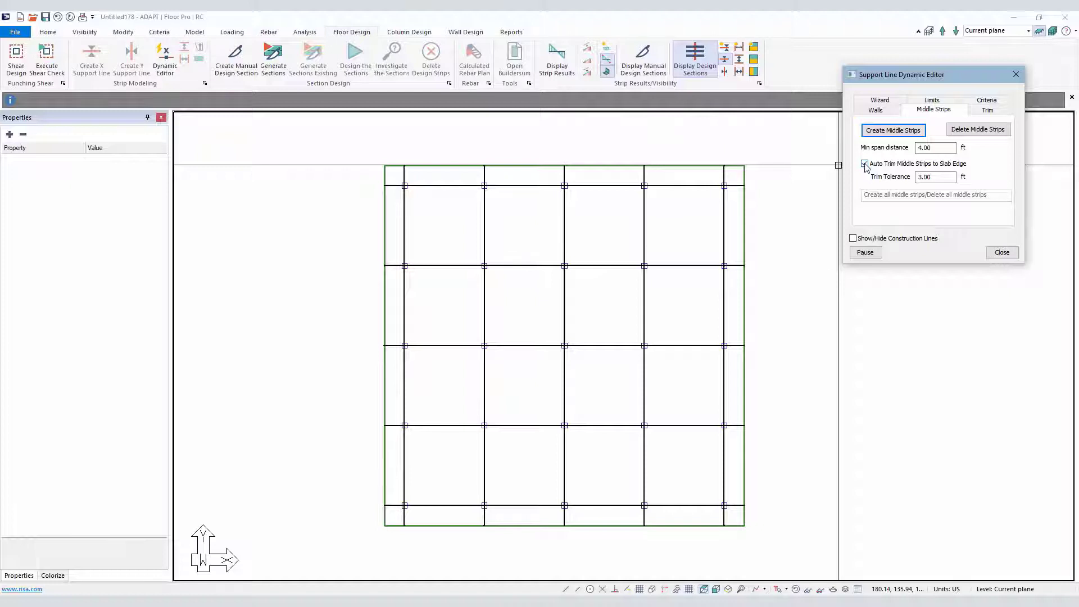
click(903, 132)
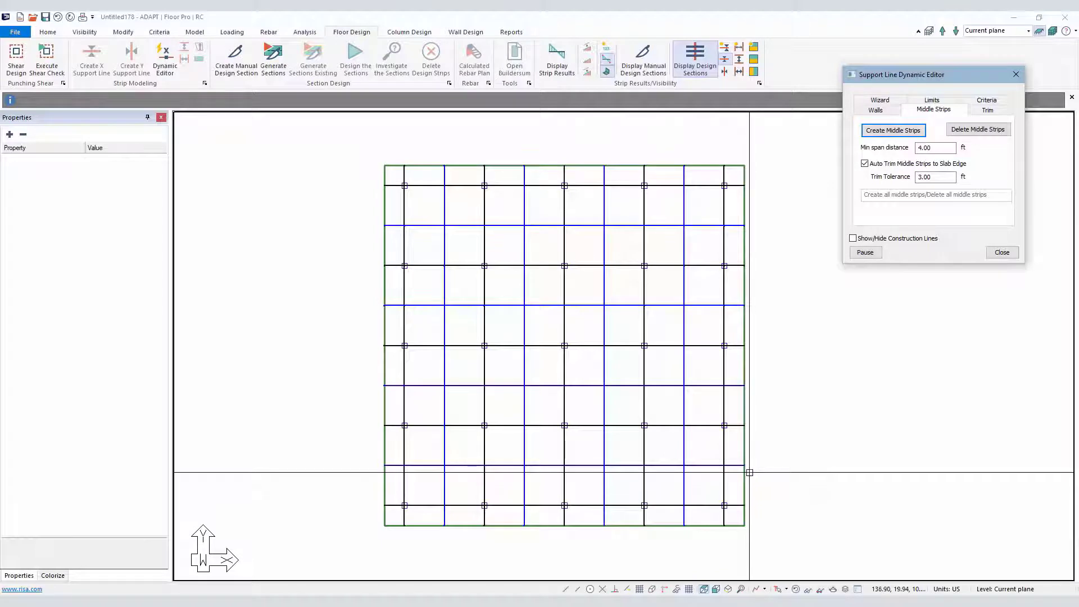
click(1002, 253)
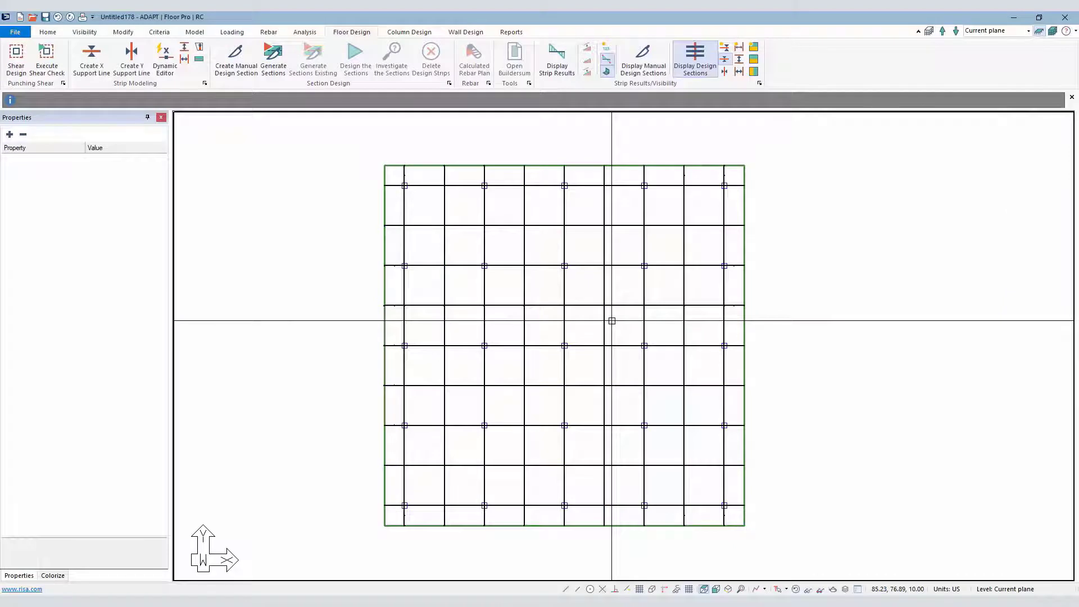
Step: Generate the design sections from the support lines and display only the X-direction ones
click(427, 226)
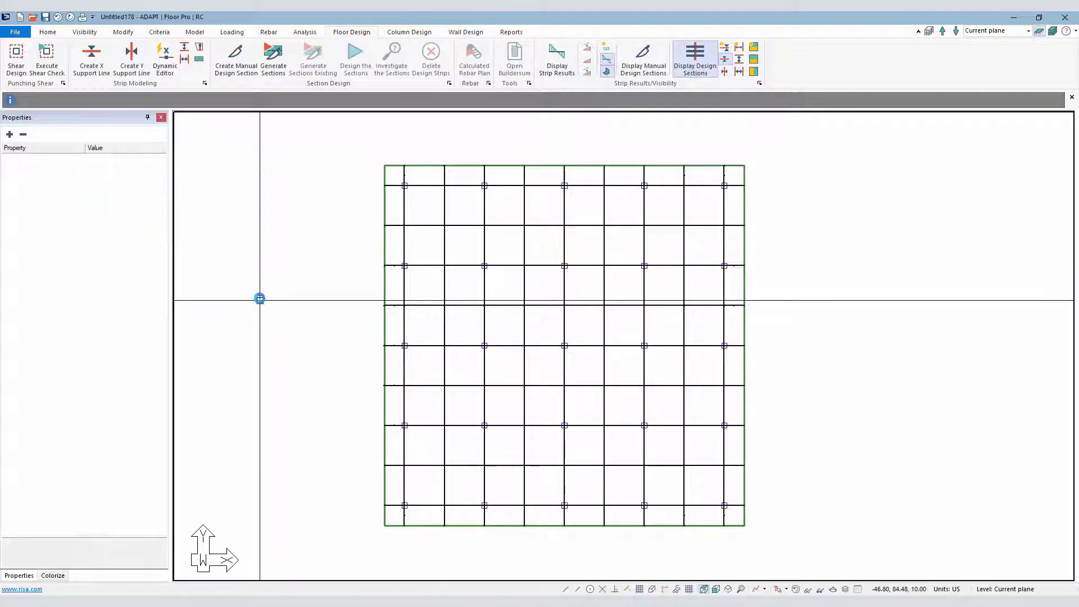
click(273, 59)
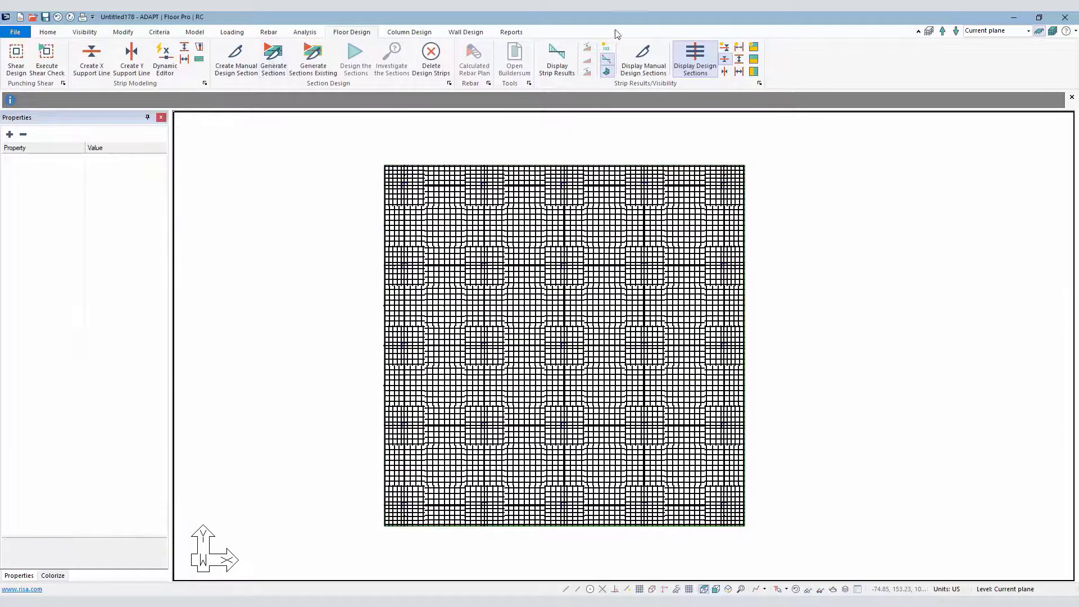
click(726, 60)
click(727, 61)
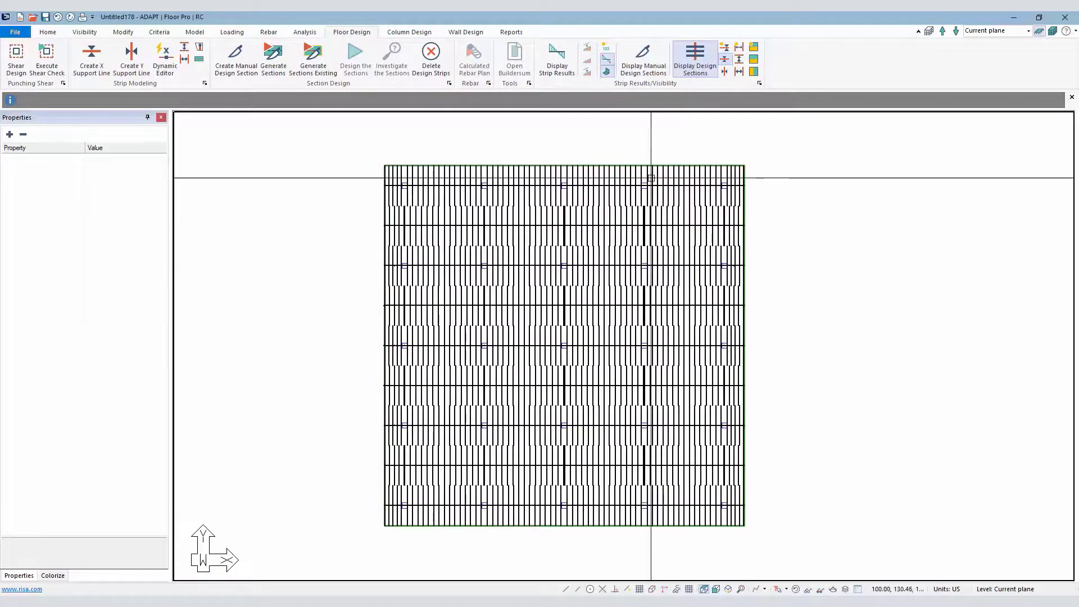
Step: Examine the X-direction strips from the top column row down to the third, comparing the column strip and middle strip extents
click(612, 181)
click(614, 220)
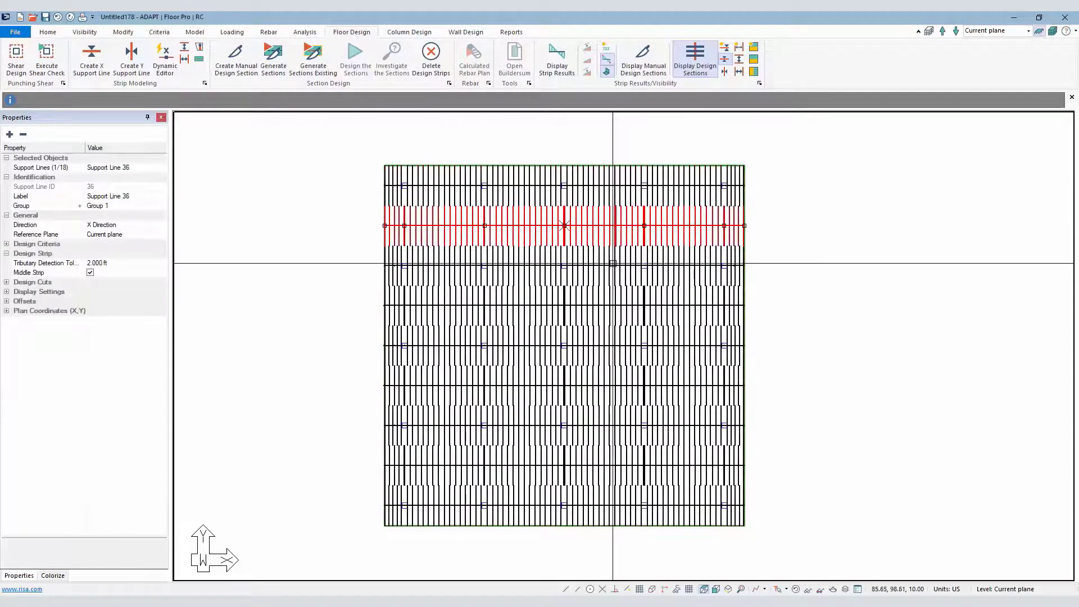
click(614, 260)
click(611, 303)
click(606, 343)
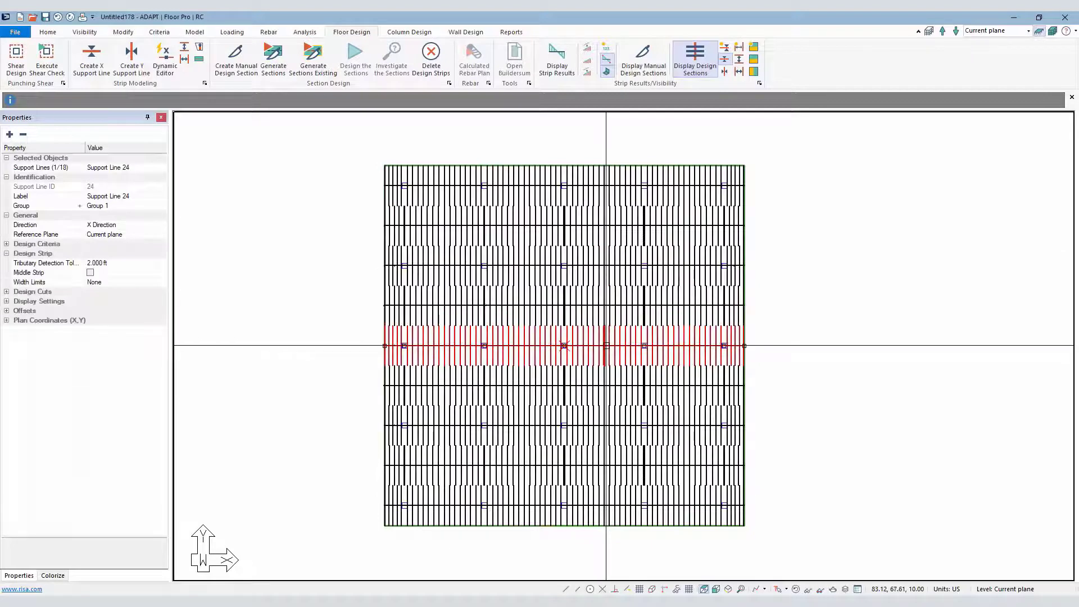
click(349, 385)
scroll(346, 219, up, 2)
scroll(400, 298, up, 2)
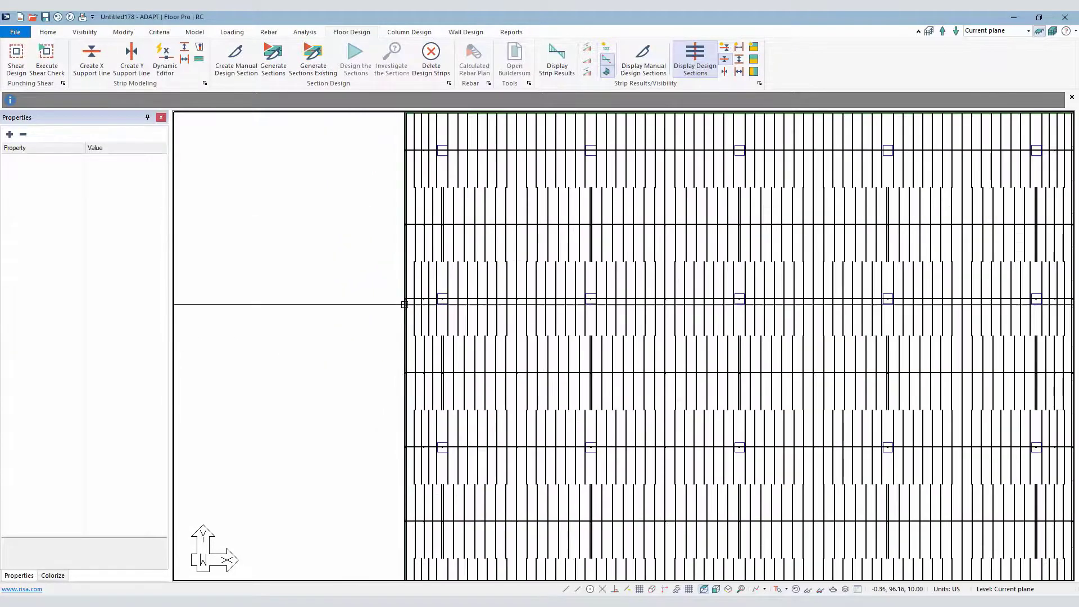
scroll(373, 349, down, 3)
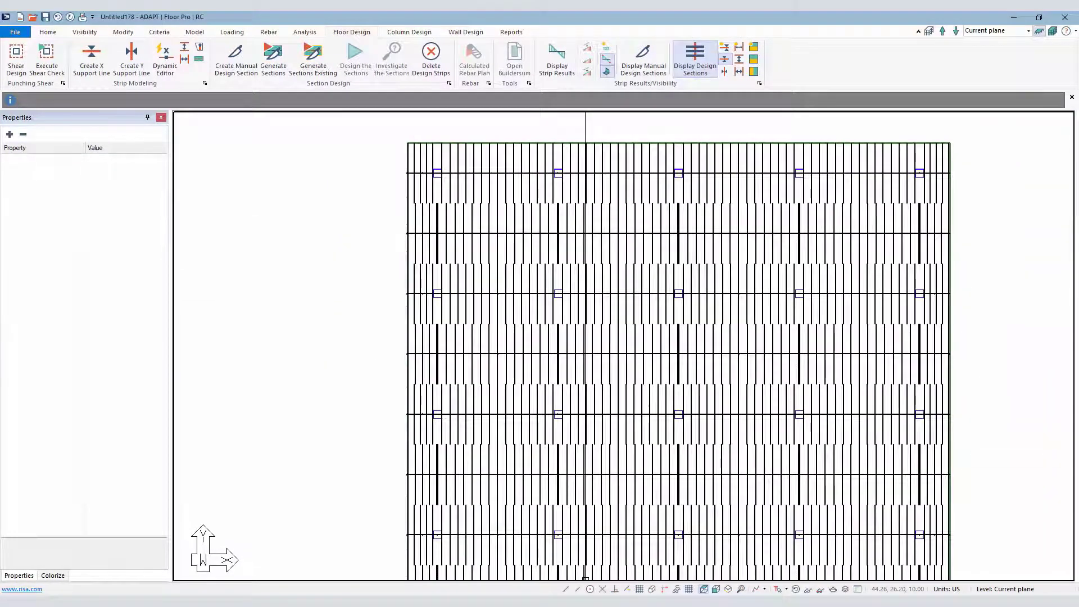
Step: Draw annotation marks at the top two column rows and label the distance between them 30'
click(920, 572)
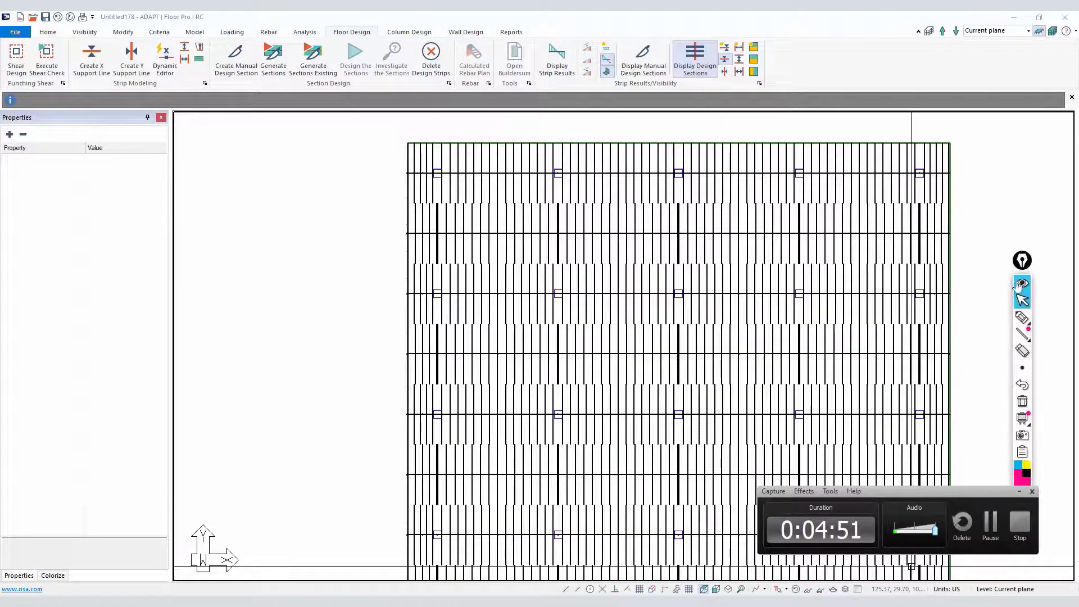
drag(433, 174, 382, 175)
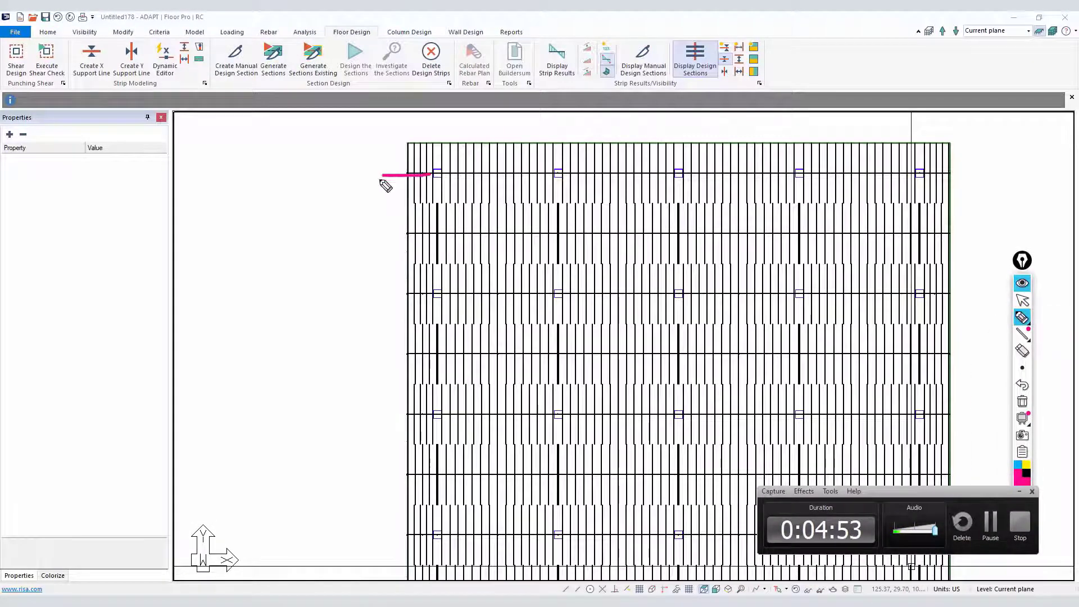
drag(410, 298, 370, 298)
mouse_move(356, 247)
mouse_down()
mouse_move(358, 256)
mouse_move(371, 245)
mouse_up()
drag(380, 235, 380, 240)
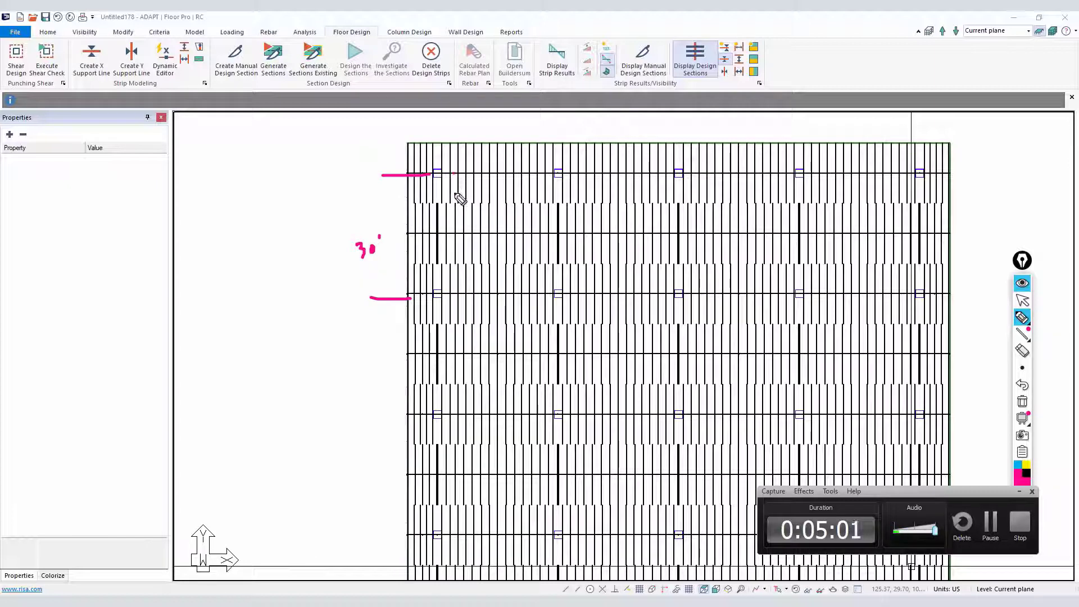
Step: Annotate the middle strip boundaries and the strip widths between the top two column rows, and clear all the markings
click(456, 261)
drag(417, 201, 392, 201)
mouse_move(416, 259)
mouse_down()
mouse_move(392, 255)
mouse_move(400, 221)
mouse_up()
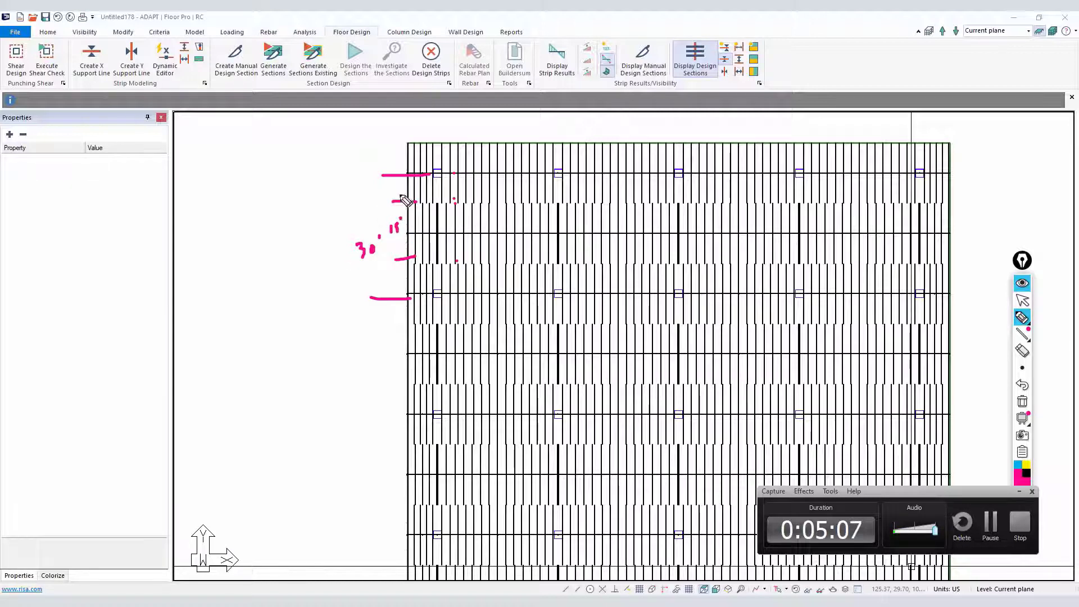
click(381, 184)
drag(382, 182, 391, 188)
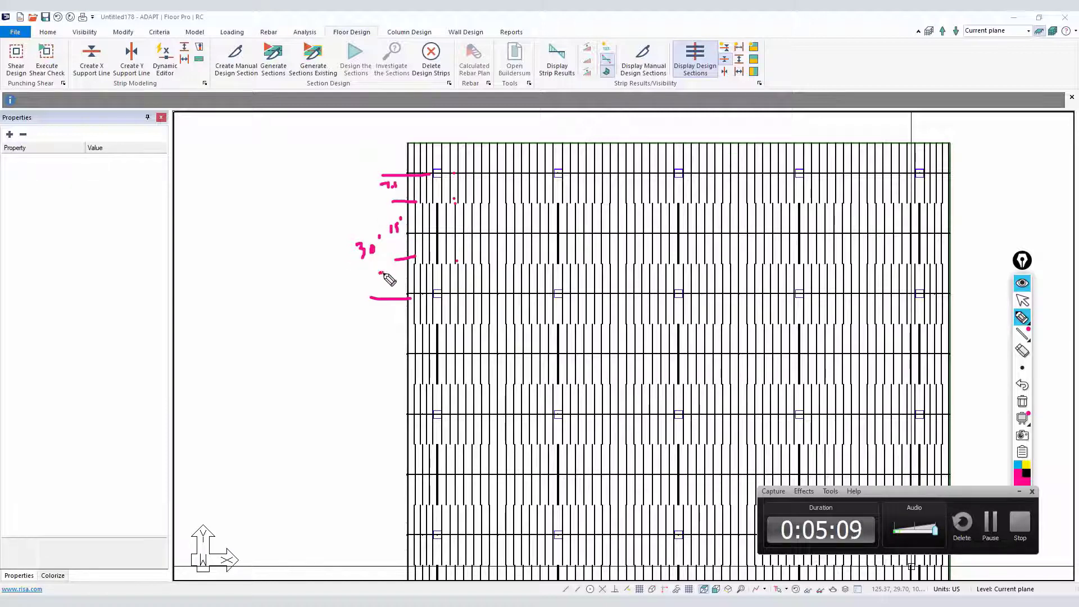
drag(379, 272, 389, 283)
click(1022, 402)
click(1022, 302)
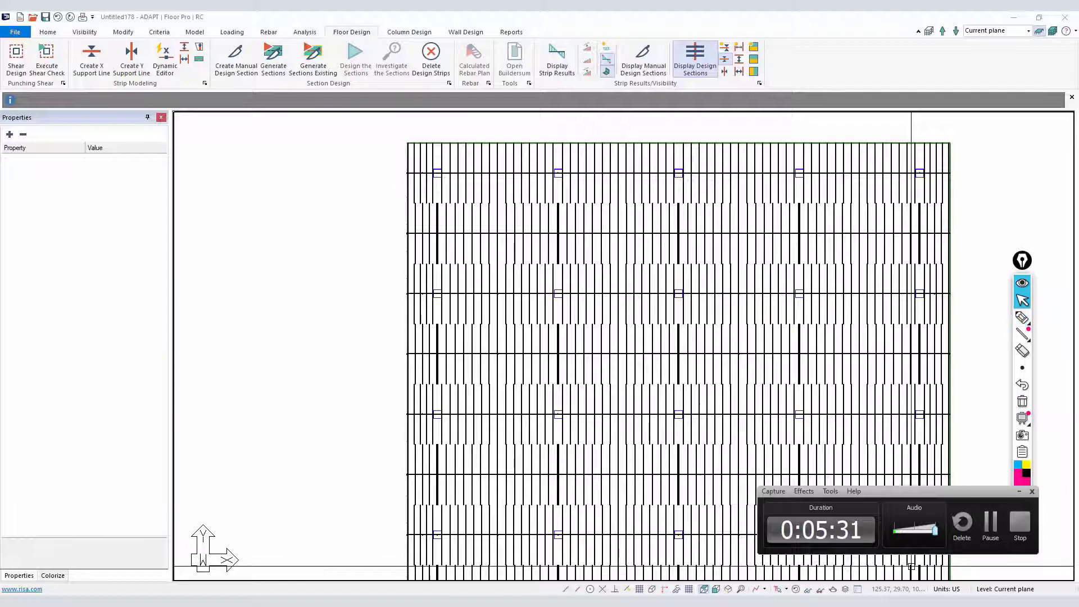
Step: Open the Dynamic Editor, pause it, and delete the generated design strips
click(165, 56)
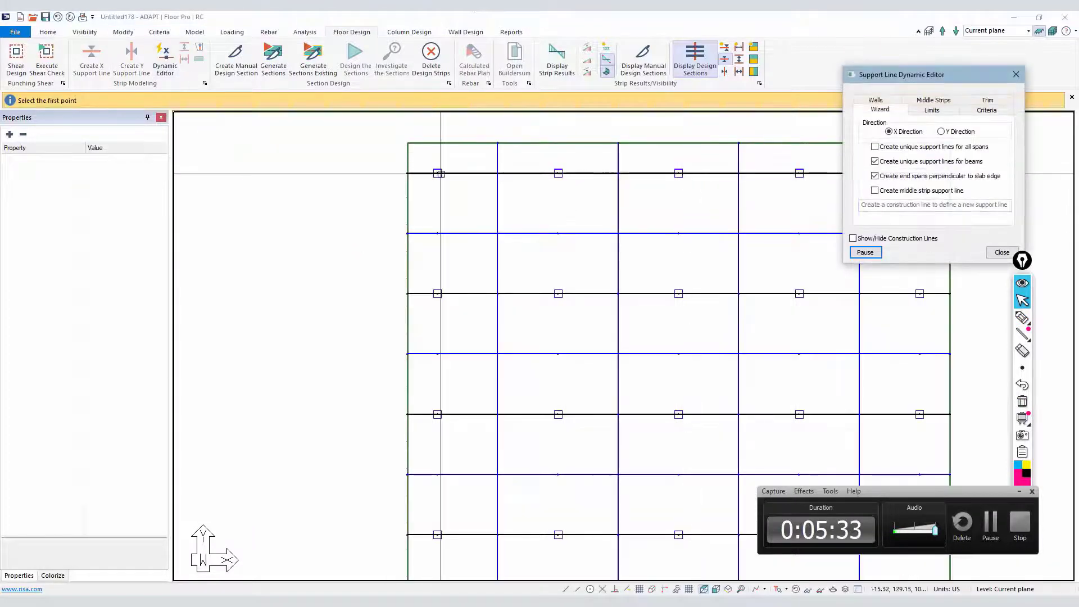
click(863, 250)
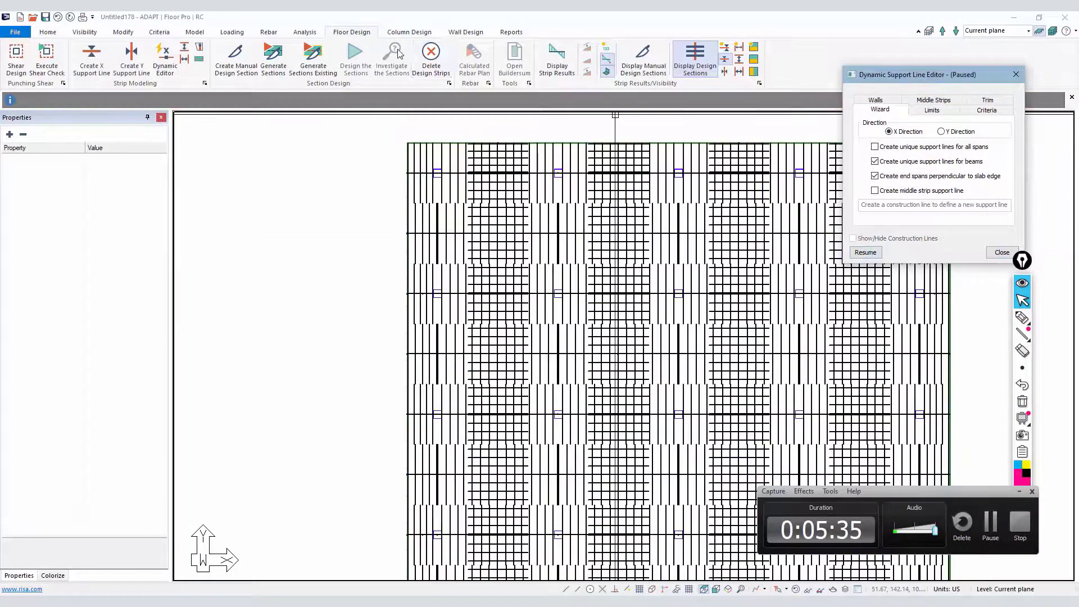
click(431, 56)
click(496, 330)
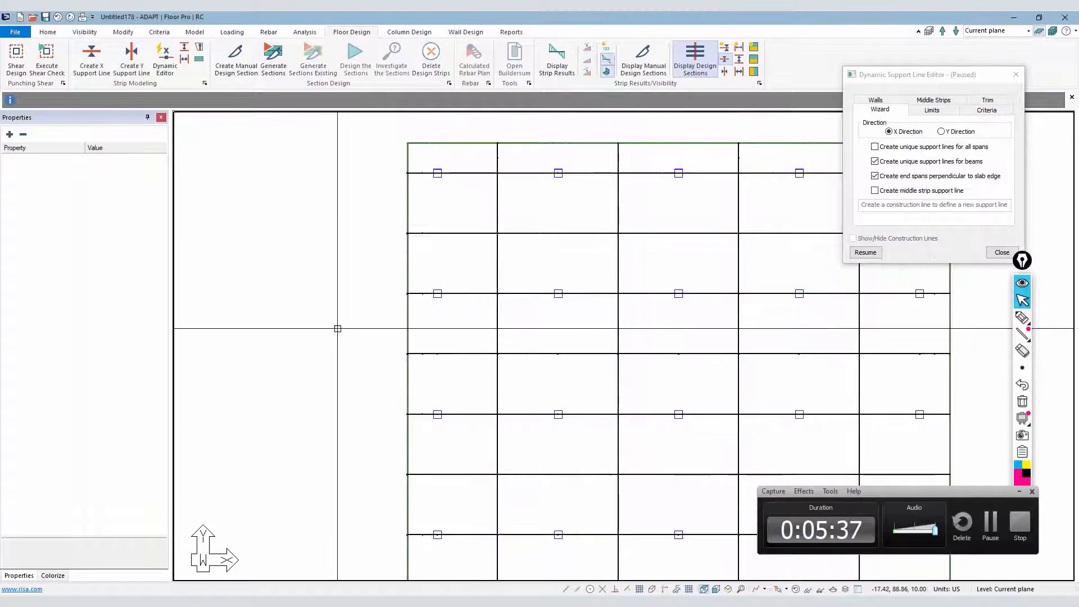
scroll(579, 236, down, 3)
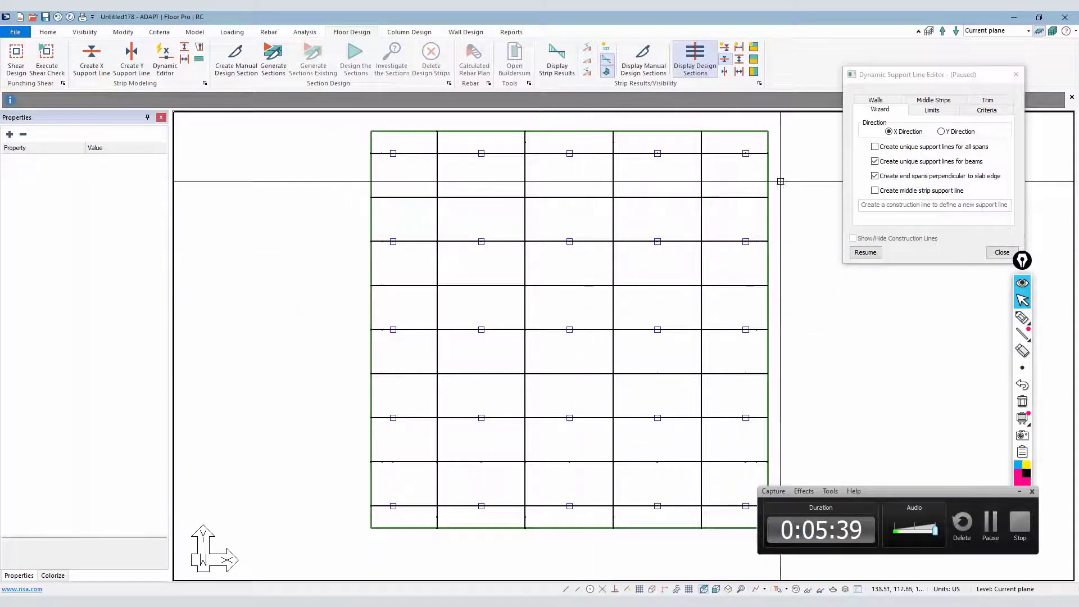
Step: Resume the Dynamic Editor, delete all middle strips, and create them again with auto trim to the slab edge
click(880, 204)
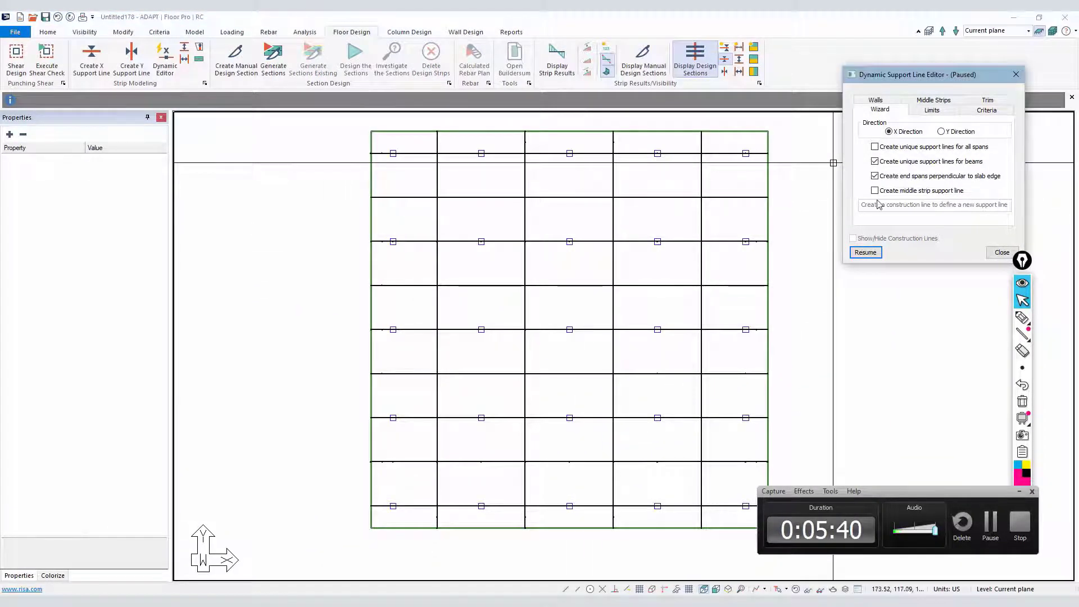
click(866, 253)
click(934, 100)
click(976, 130)
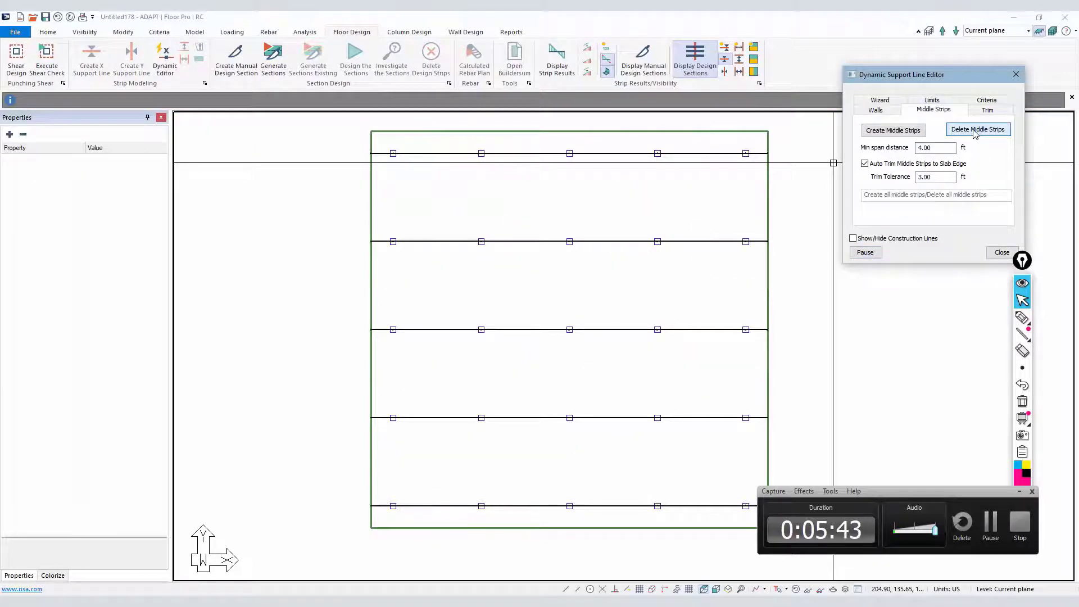
click(915, 131)
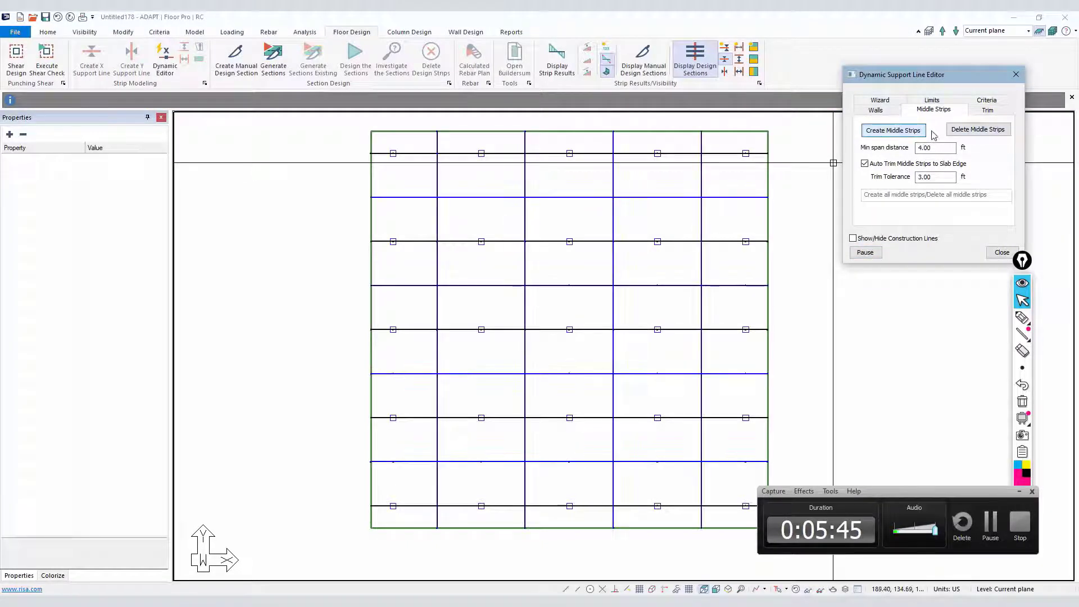
Step: Review the create and delete options for middle strips alongside the tributary region limits
click(978, 130)
click(911, 131)
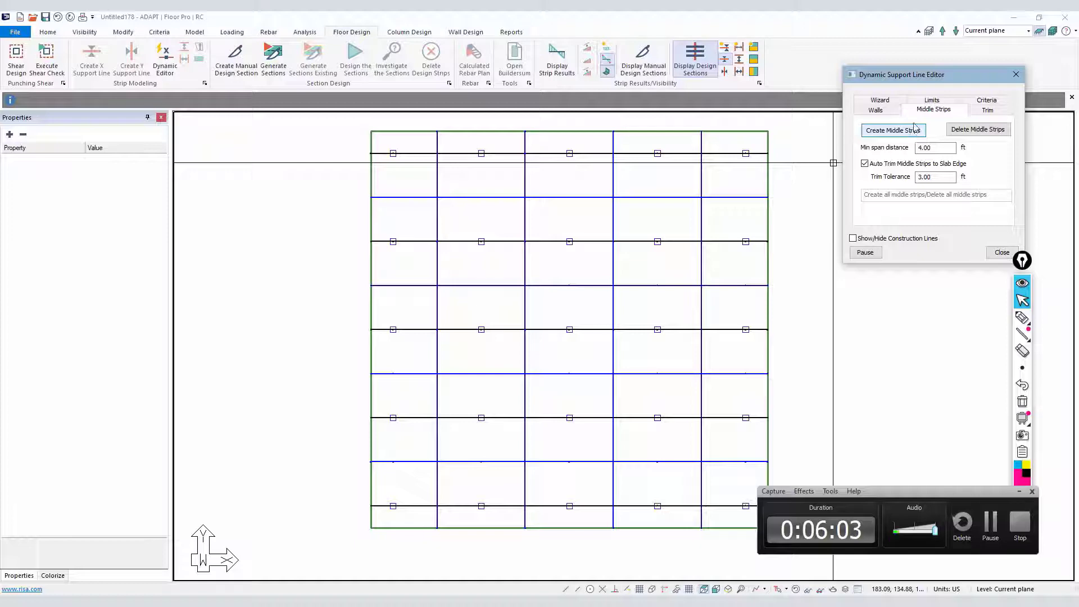
click(913, 129)
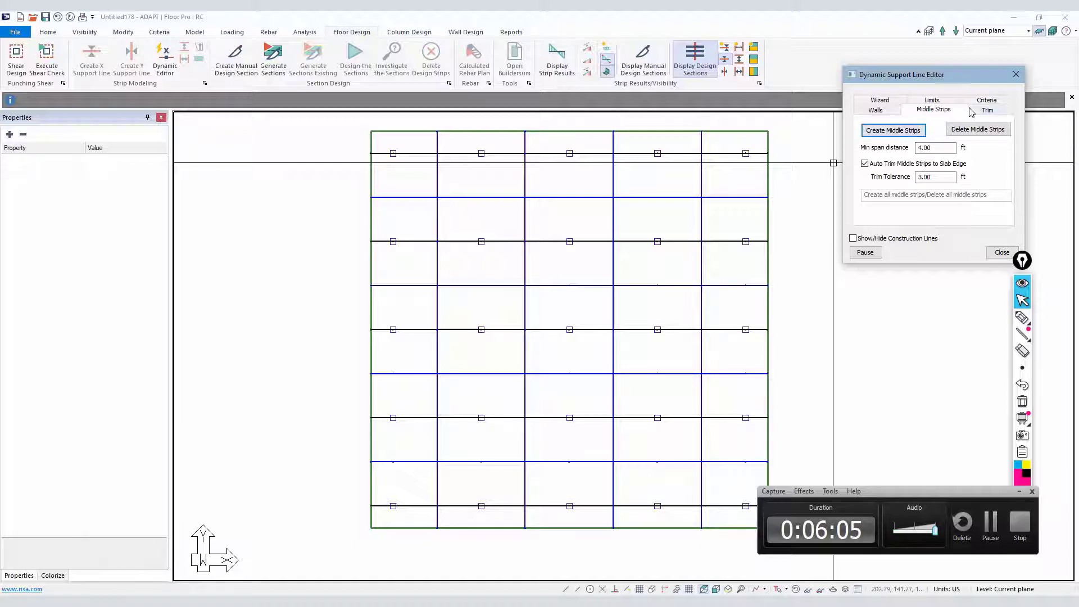
click(947, 102)
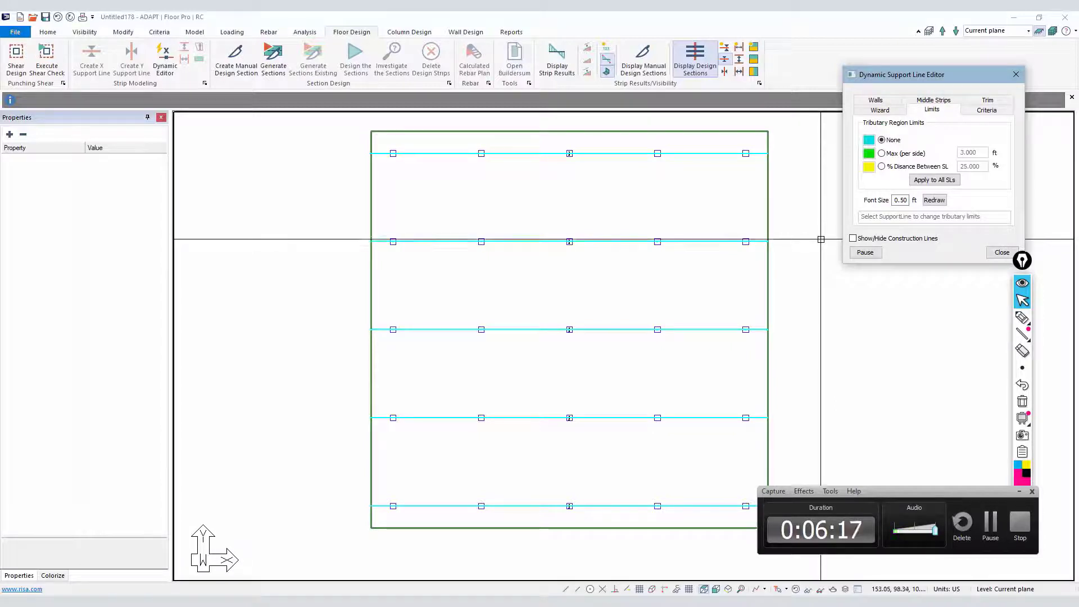
click(934, 109)
click(893, 130)
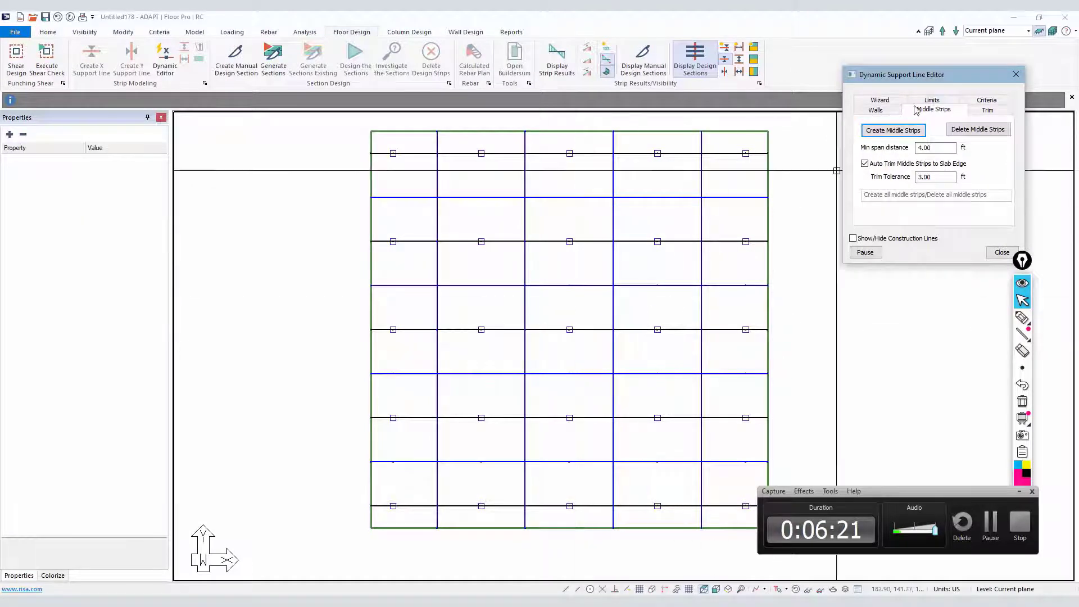
Step: Display the support lines in both X and Y directions and redraw the tributary limit labels at a font size of 3.00 ft
click(932, 100)
scroll(593, 203, up, 1)
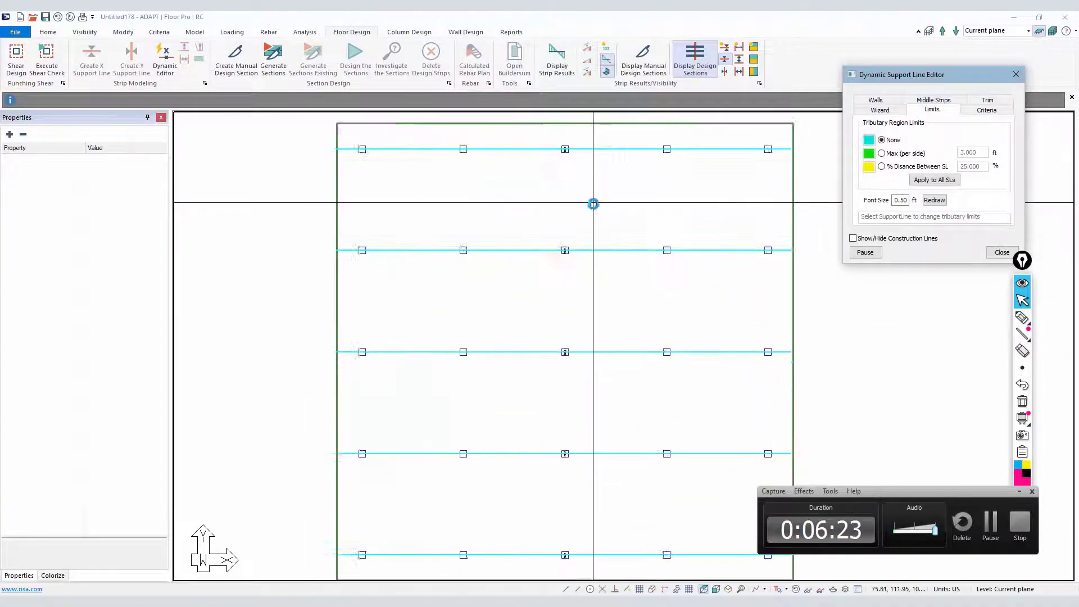
scroll(769, 231, down, 2)
click(865, 252)
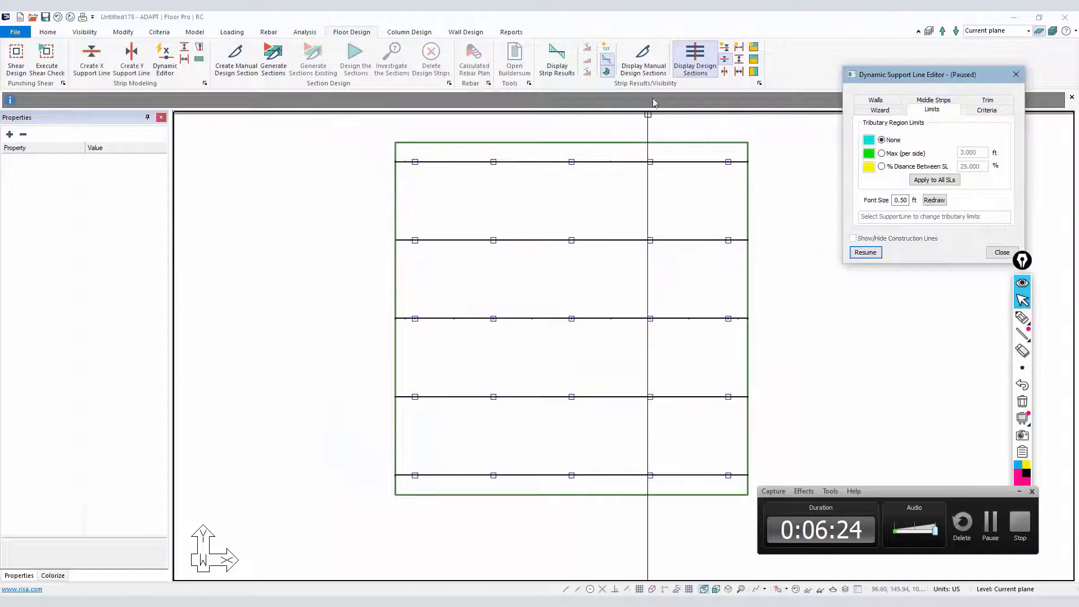
click(724, 47)
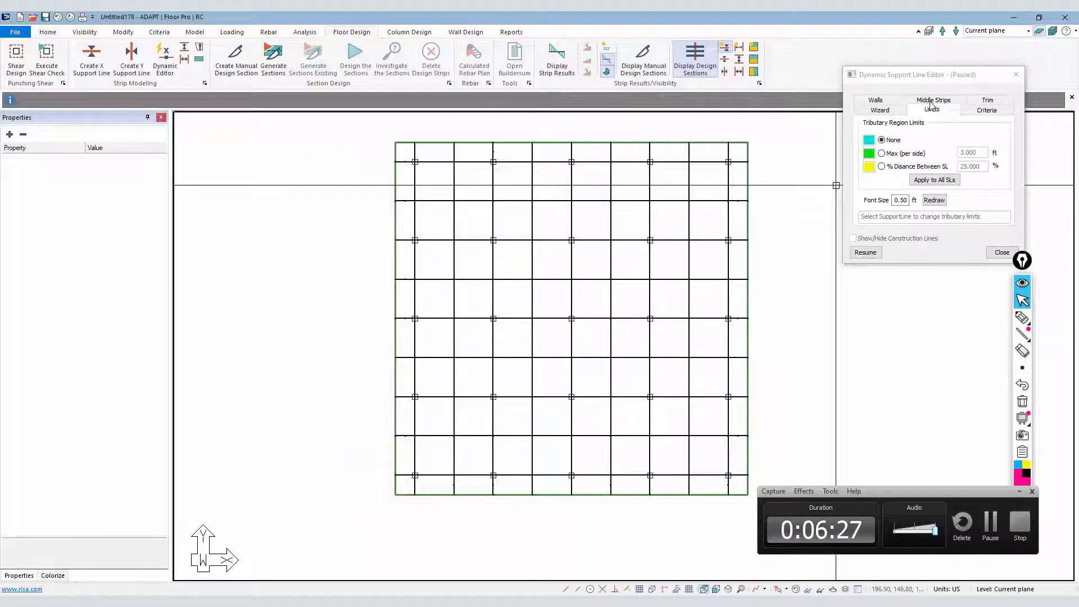
click(865, 252)
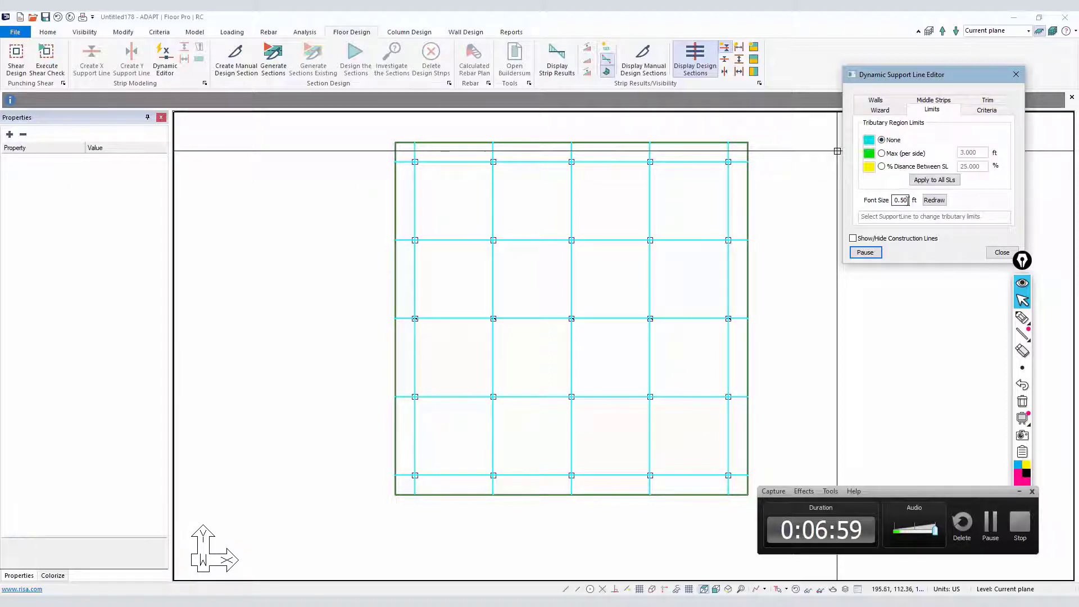
drag(909, 200, 874, 206)
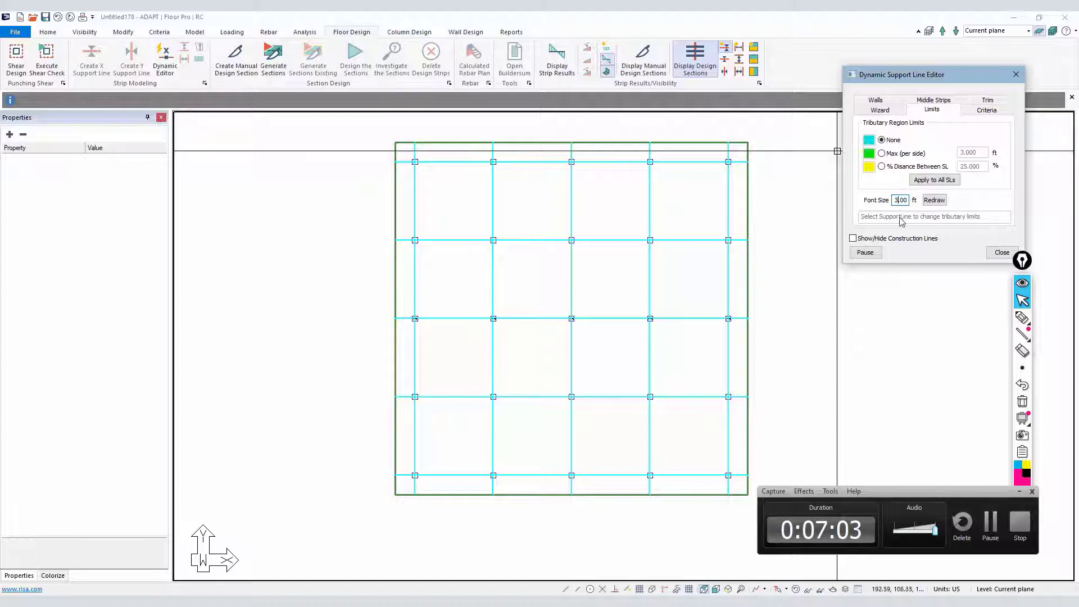
click(934, 201)
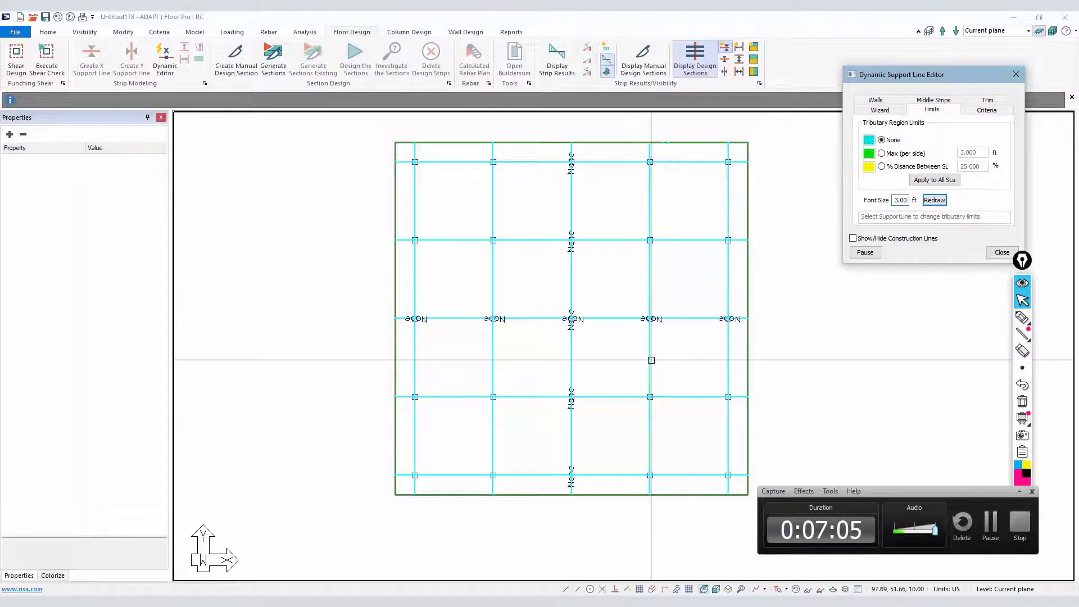
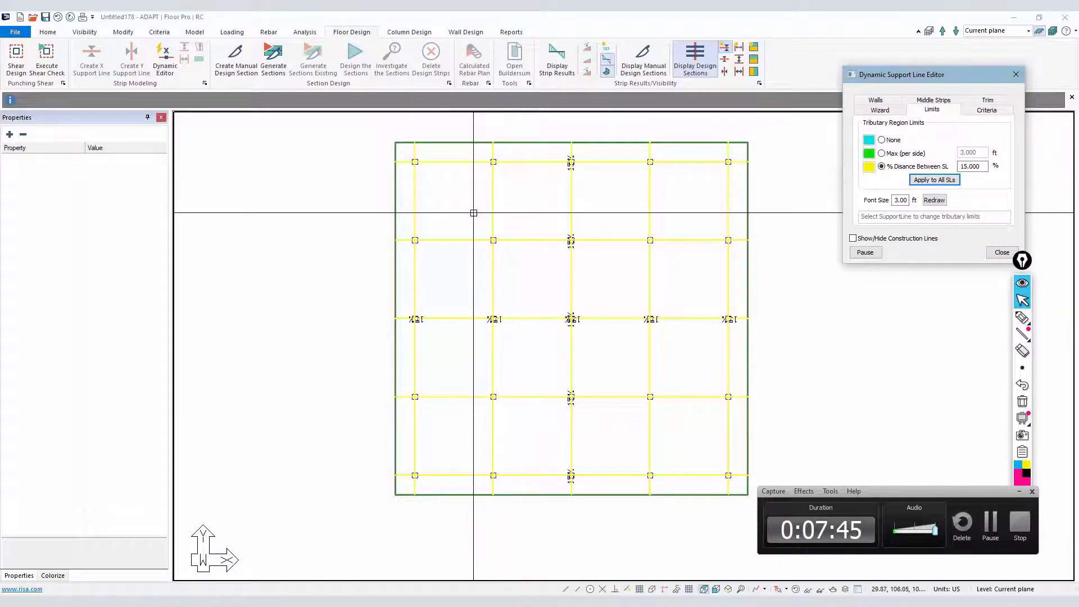
Step: Apply a tributary region limit of 25% of the distance between support lines to all support lines
drag(984, 167, 906, 177)
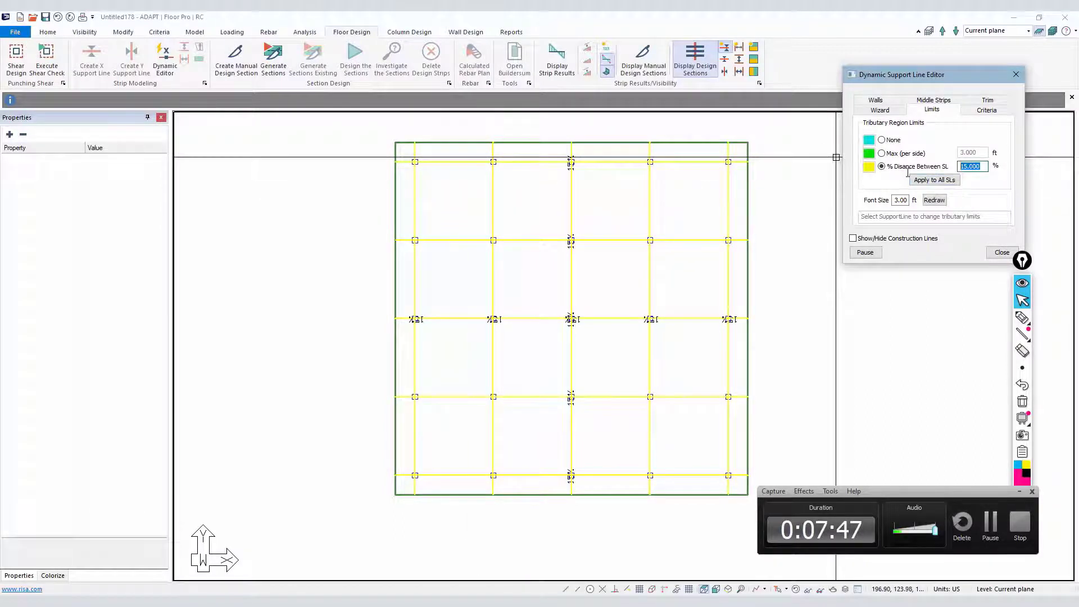
text(25)
click(921, 180)
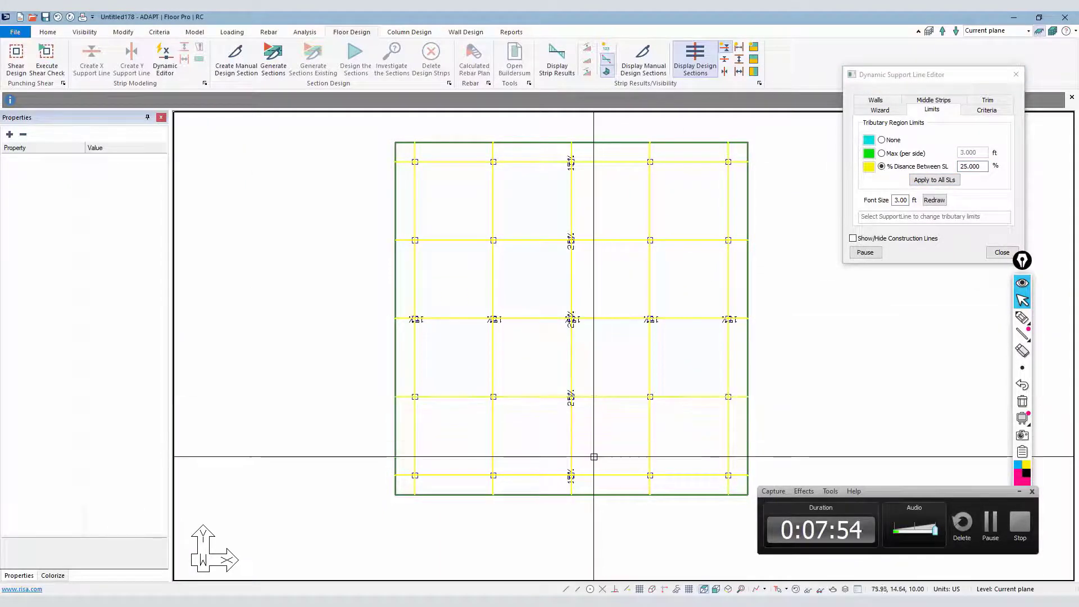
Step: Apply a 15% distance-between-support-lines tributary limit to all support lines and close the Dynamic Editor
click(991, 178)
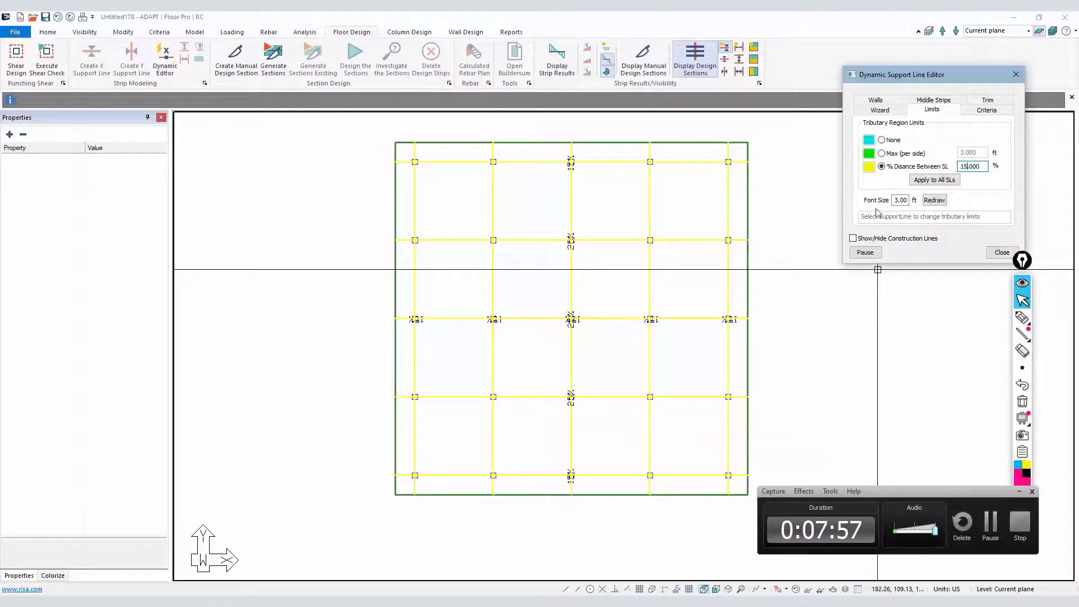
click(924, 181)
click(931, 100)
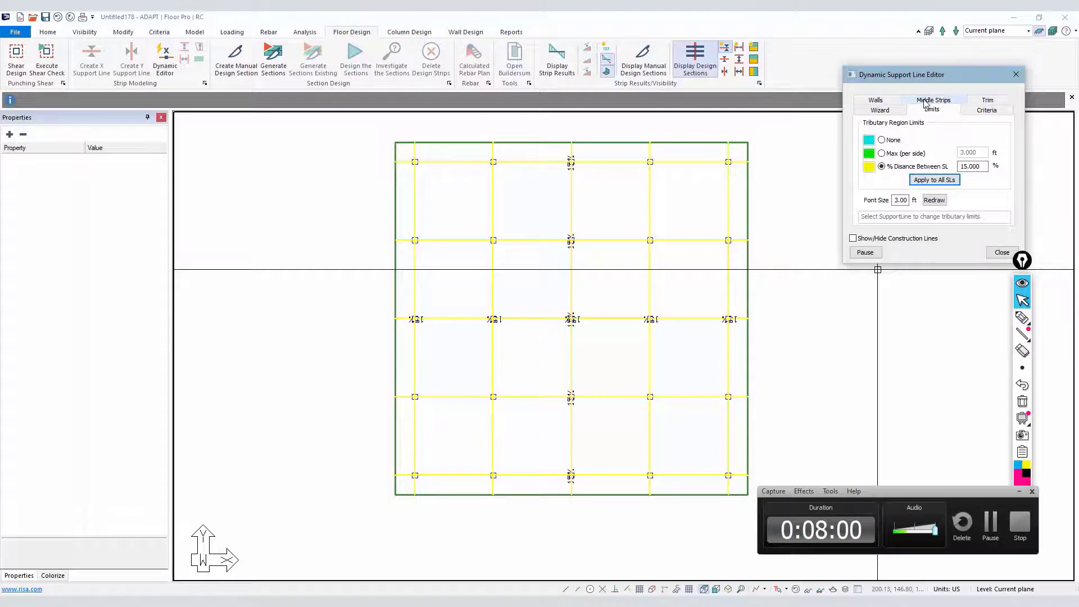
click(1001, 252)
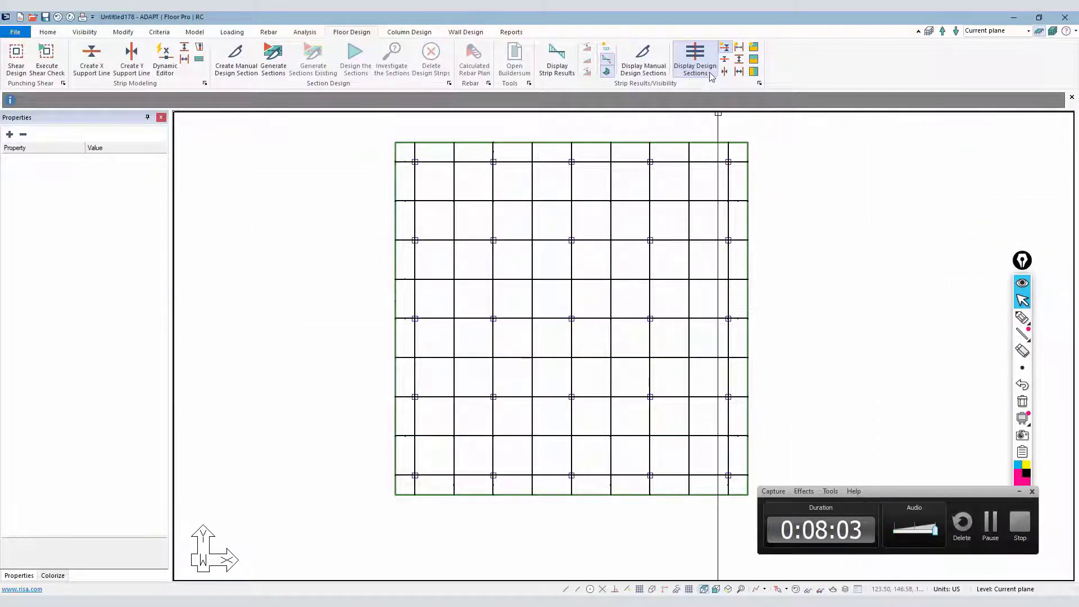
Step: Generate the design sections and display only the X-direction support lines with their sections
click(274, 59)
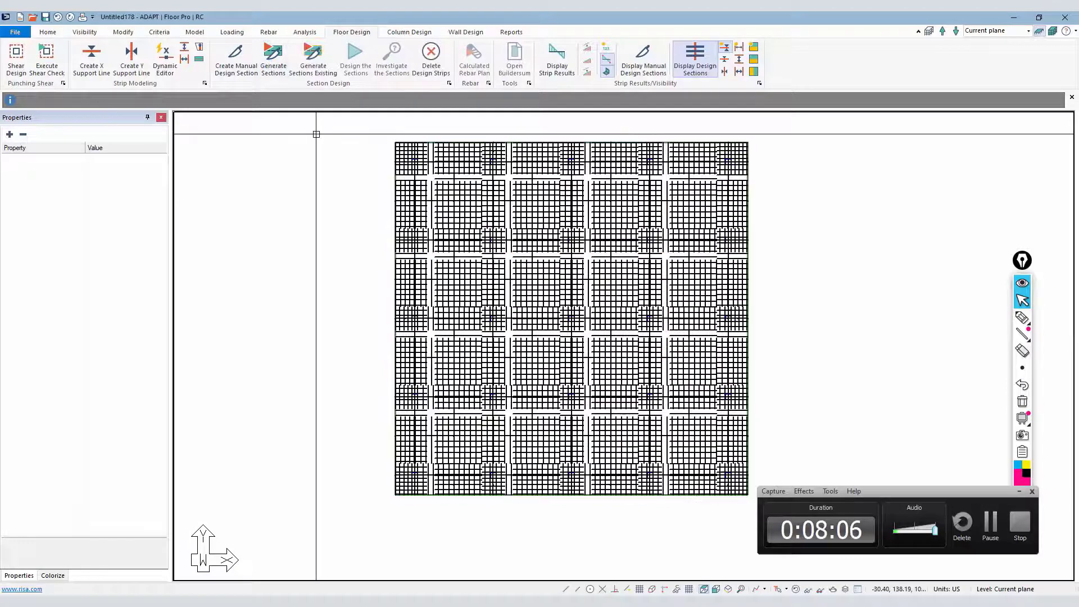
click(725, 47)
click(725, 59)
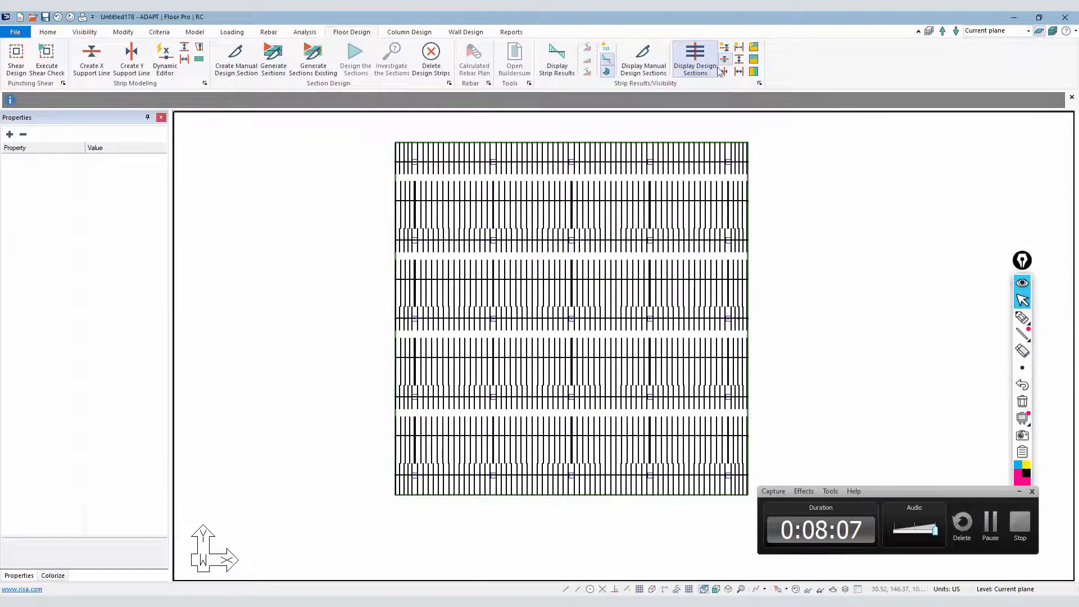
Step: Annotate the support line strip widths at the top two column rows along the slab's edge
scroll(428, 210, up, 1)
scroll(428, 210, down, 1)
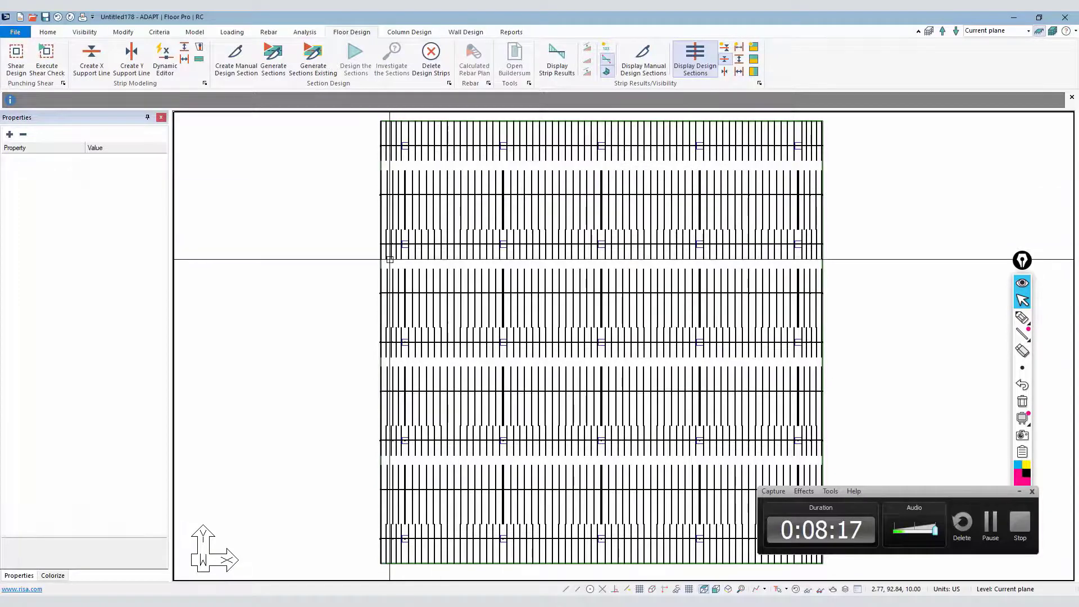
scroll(345, 309, up, 2)
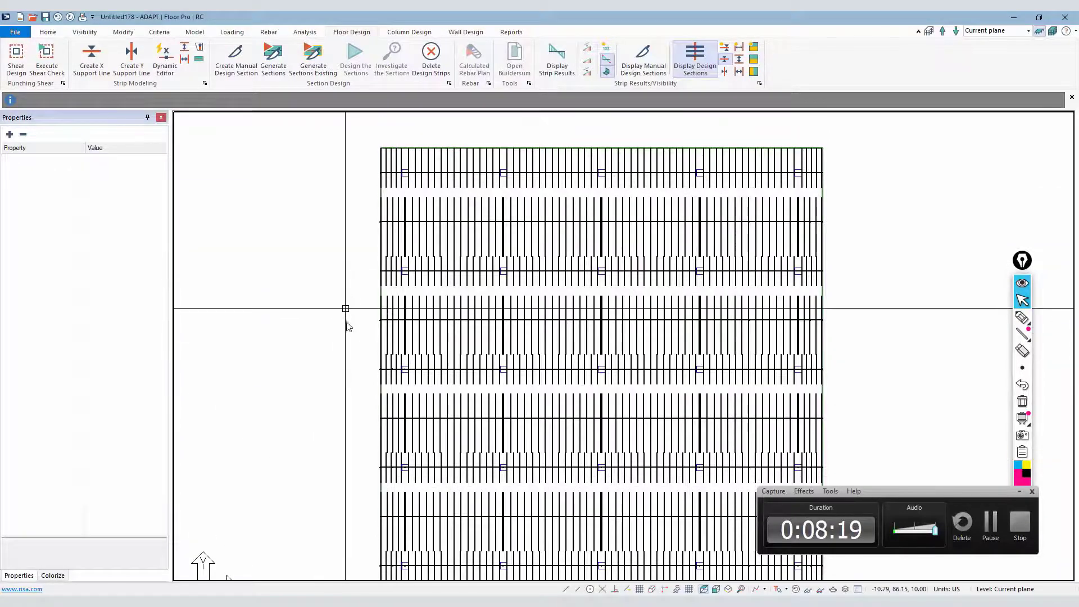
scroll(378, 251, up, 1)
scroll(388, 255, up, 1)
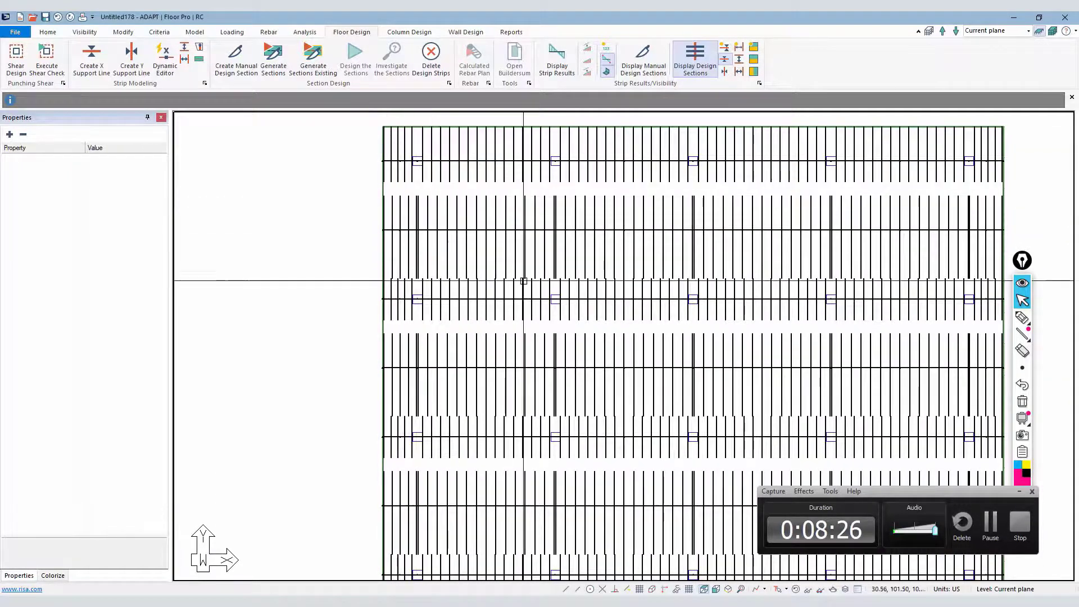
click(1021, 318)
mouse_move(388, 158)
mouse_down()
mouse_move(359, 165)
mouse_move(365, 187)
mouse_up()
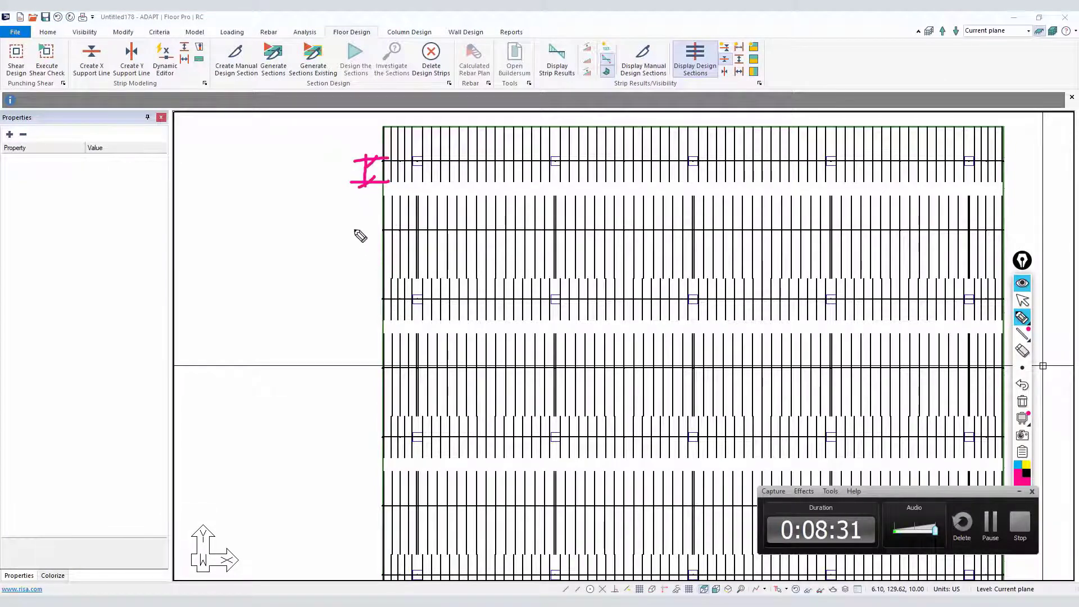
drag(350, 172, 351, 178)
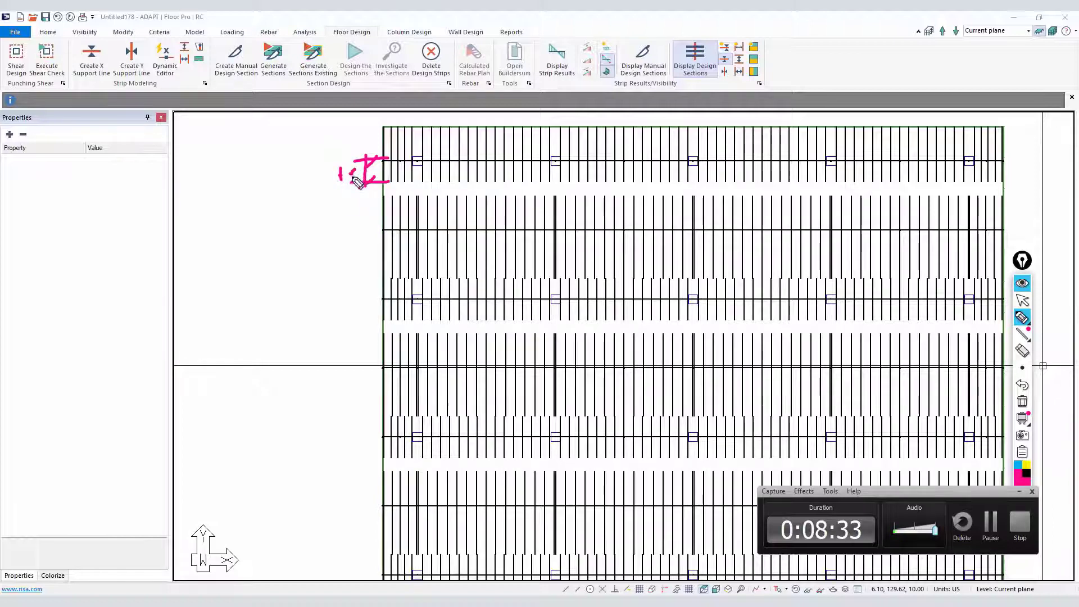
drag(389, 276, 386, 324)
click(358, 314)
Step: Mark the middle strip extents between the top two column rows, label them 15', and clear all the markings
drag(393, 211, 395, 268)
drag(396, 184, 398, 274)
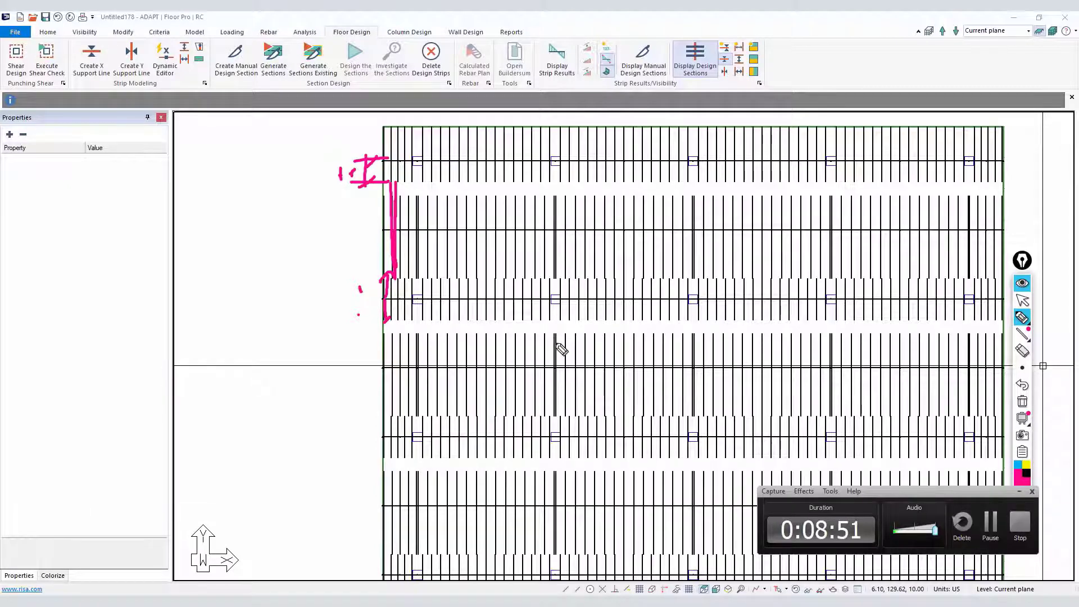
drag(414, 198, 360, 198)
mouse_move(414, 263)
mouse_down()
mouse_move(362, 262)
mouse_move(347, 251)
mouse_move(366, 237)
mouse_up()
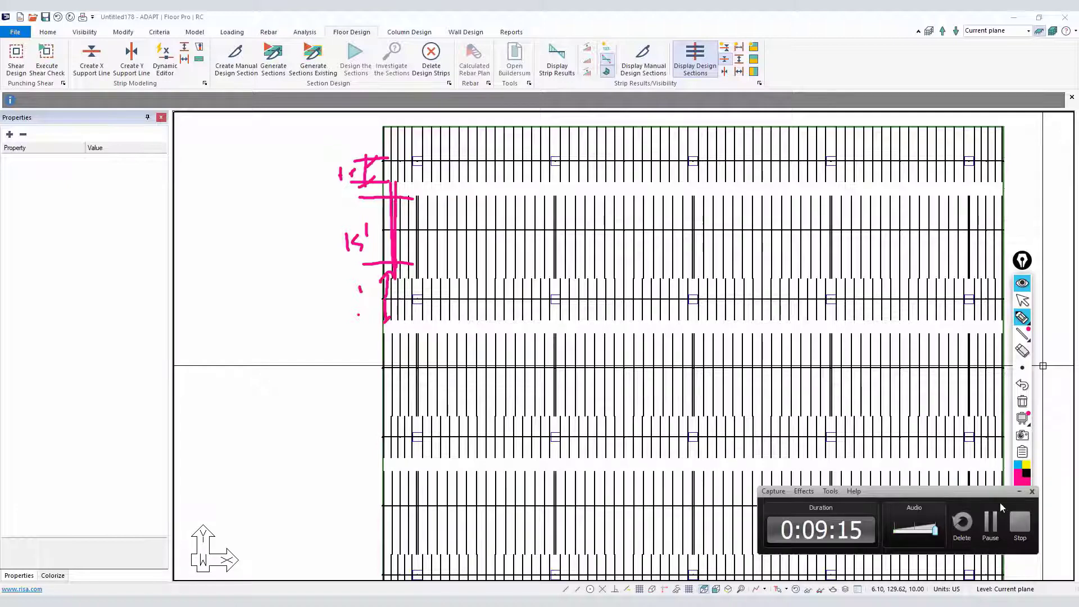
click(1022, 403)
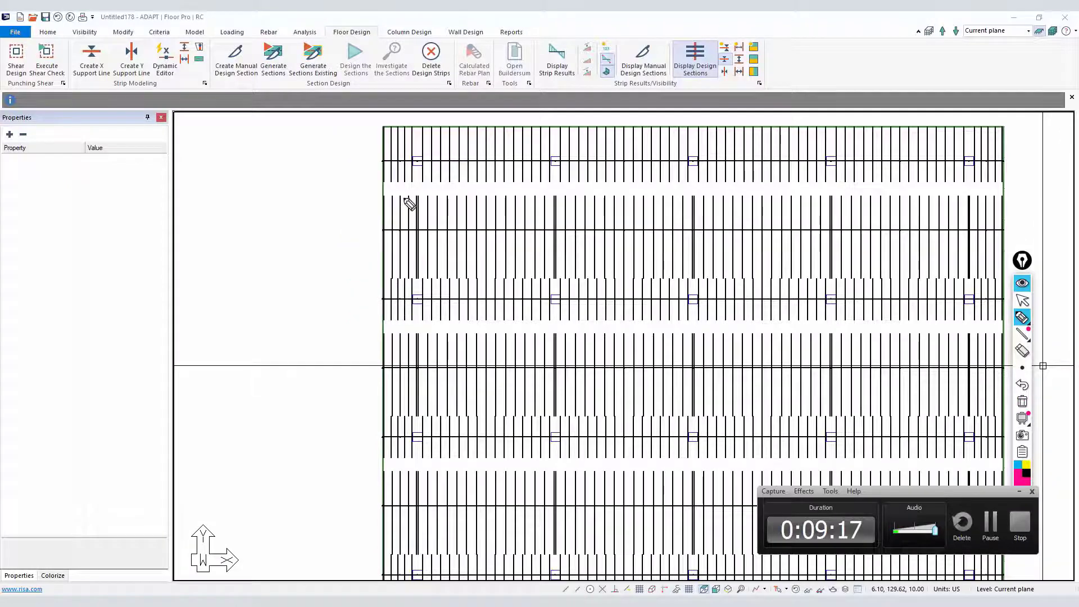
Step: Turn on snapping, measure from the top row's support line to the lower end of its design sections, and clear the result
click(1024, 302)
click(48, 32)
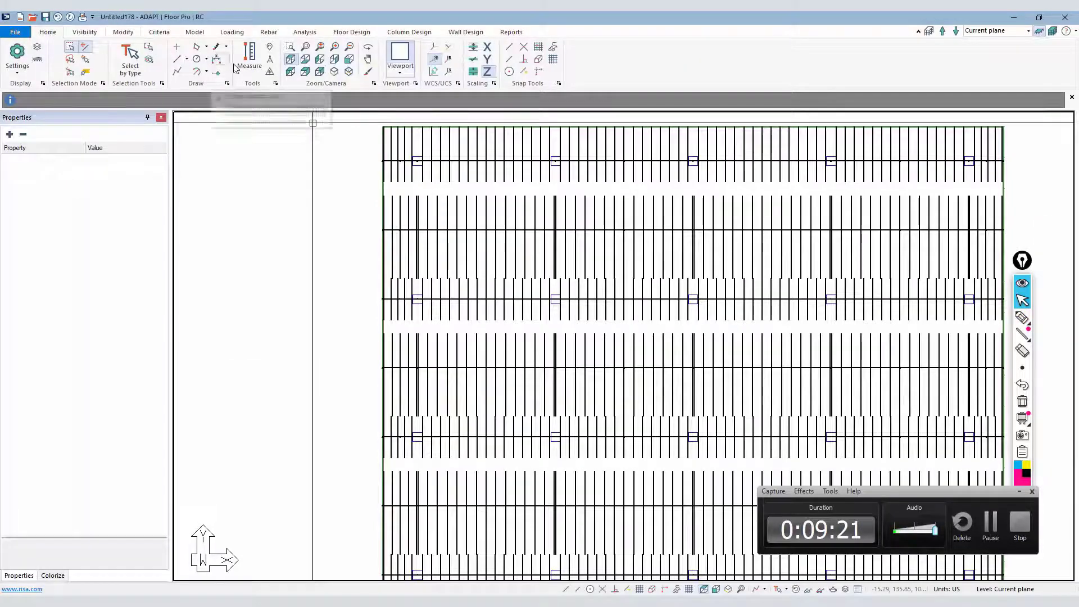
click(216, 71)
middle_drag(452, 552, 497, 577)
click(564, 590)
scroll(427, 242, up, 5)
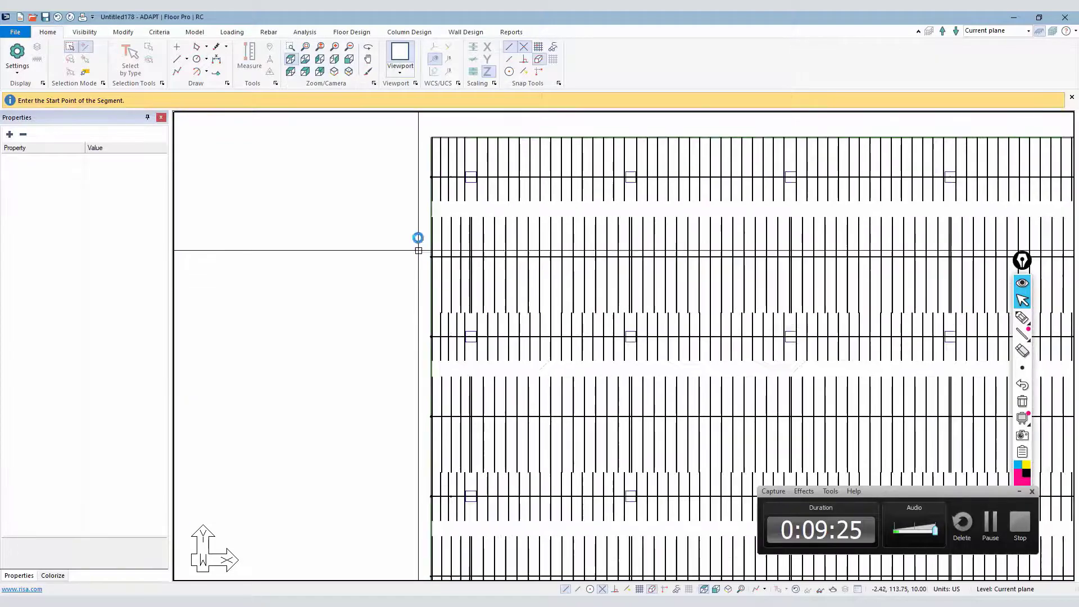
click(453, 166)
click(393, 166)
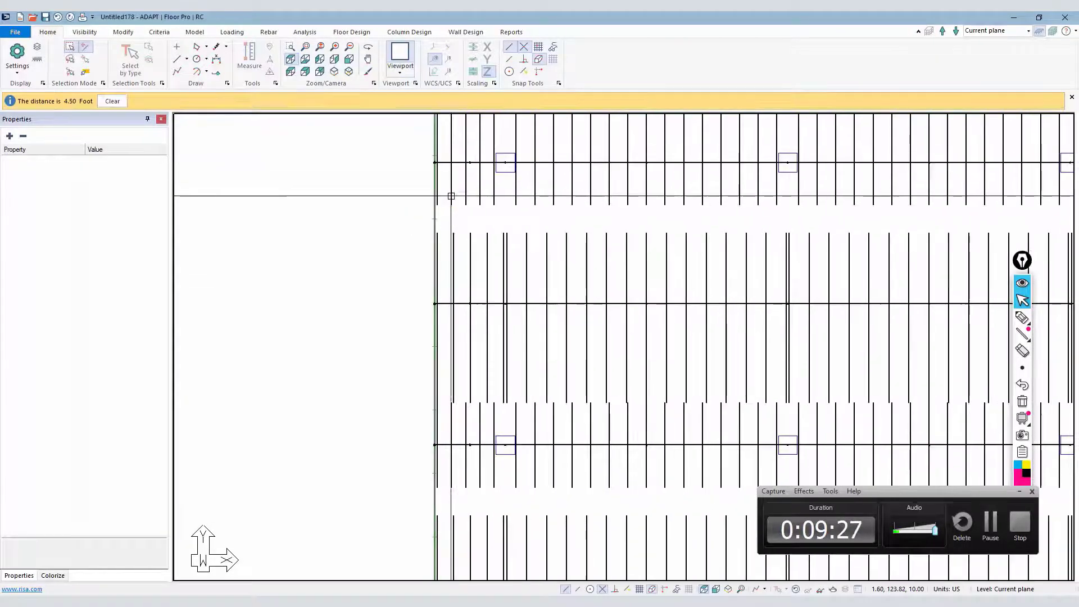
middle_drag(286, 340, 276, 204)
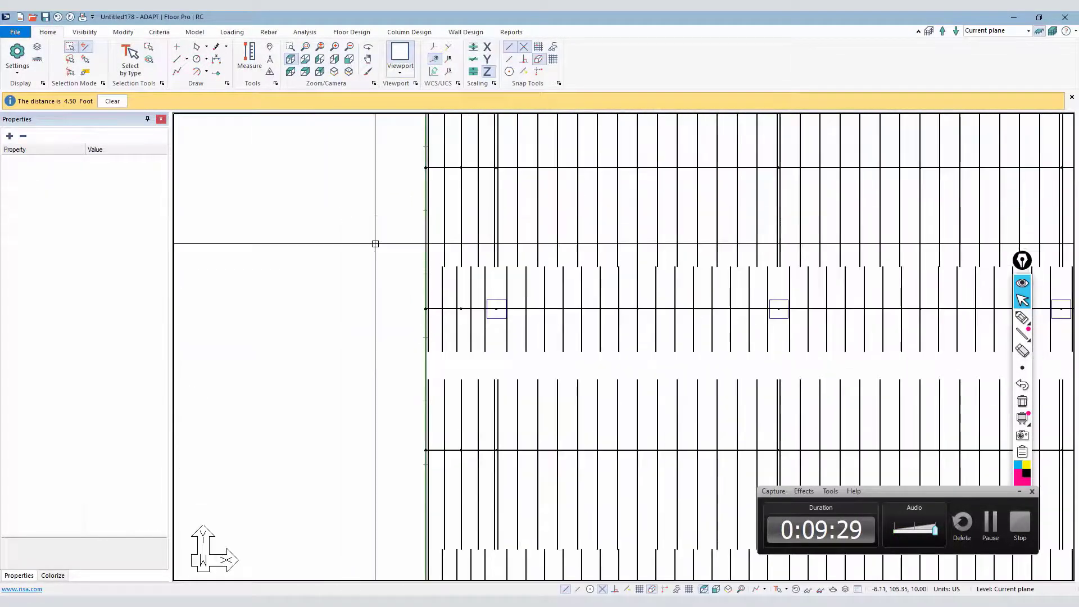
click(112, 100)
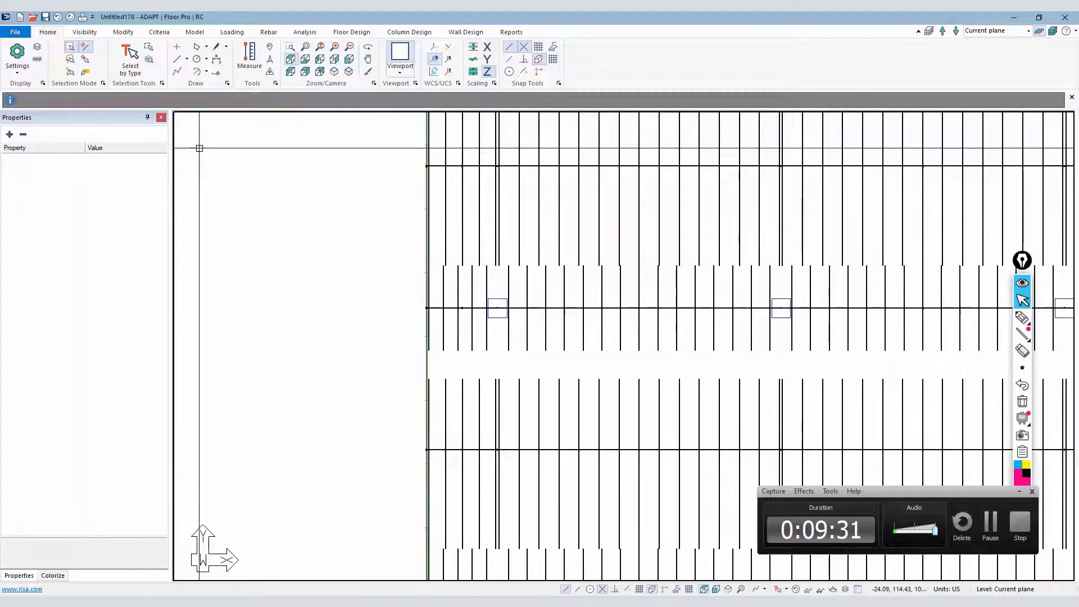
Step: Measure the distance from the second column row's support line to the upper end of its design sections
middle_drag(474, 305, 487, 311)
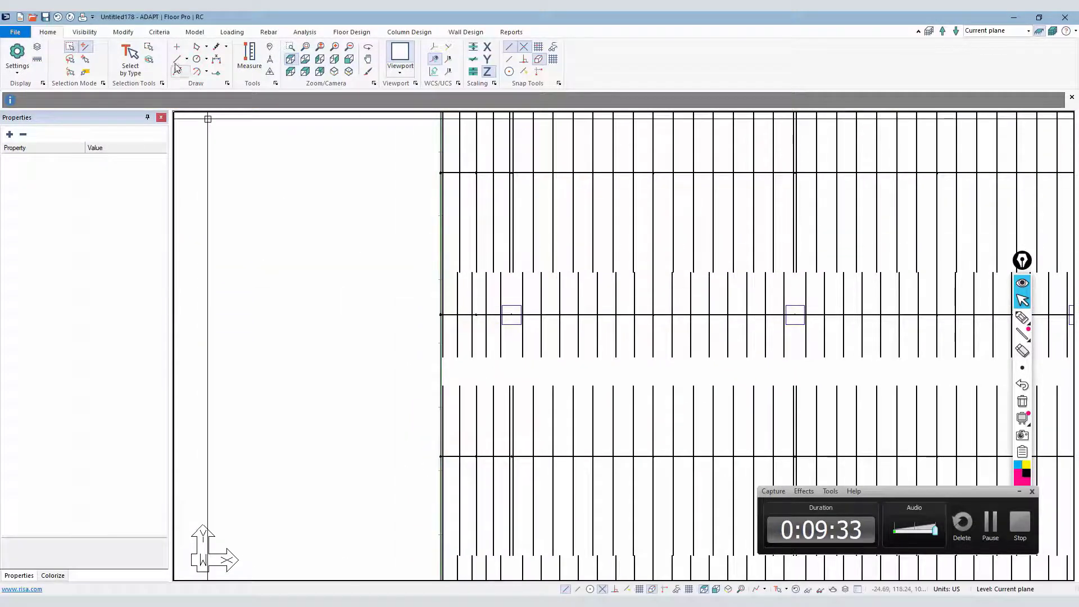
click(250, 54)
click(486, 316)
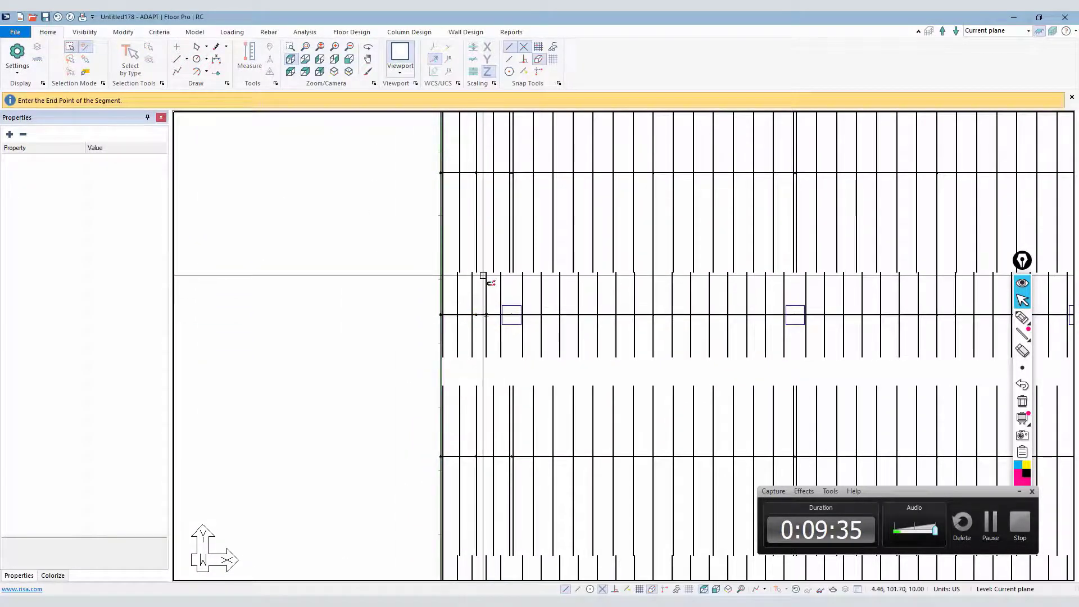
click(484, 279)
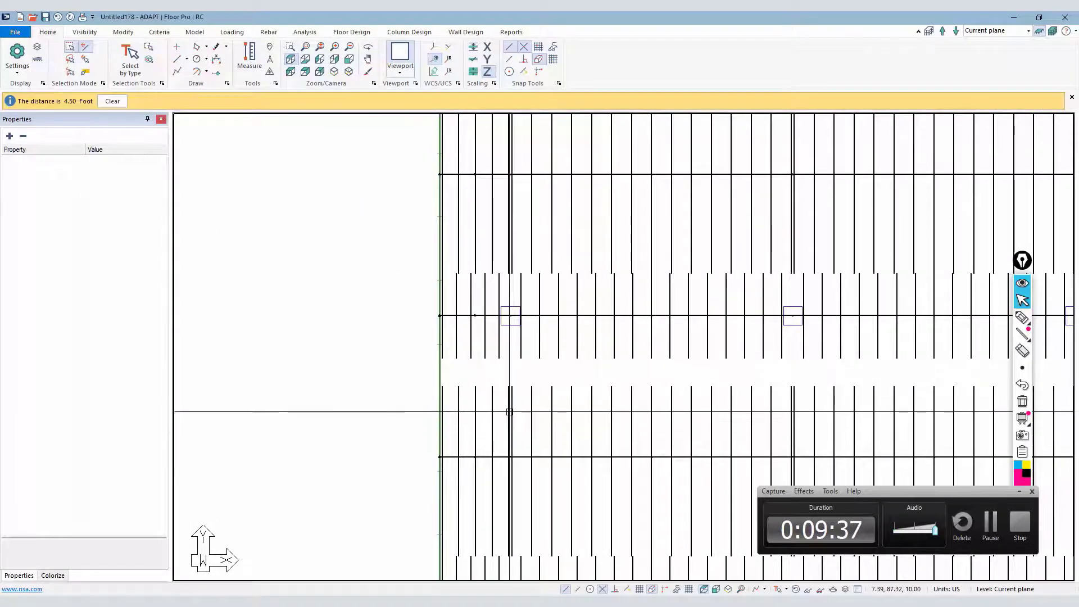
middle_drag(384, 268, 472, 381)
scroll(472, 381, down, 1)
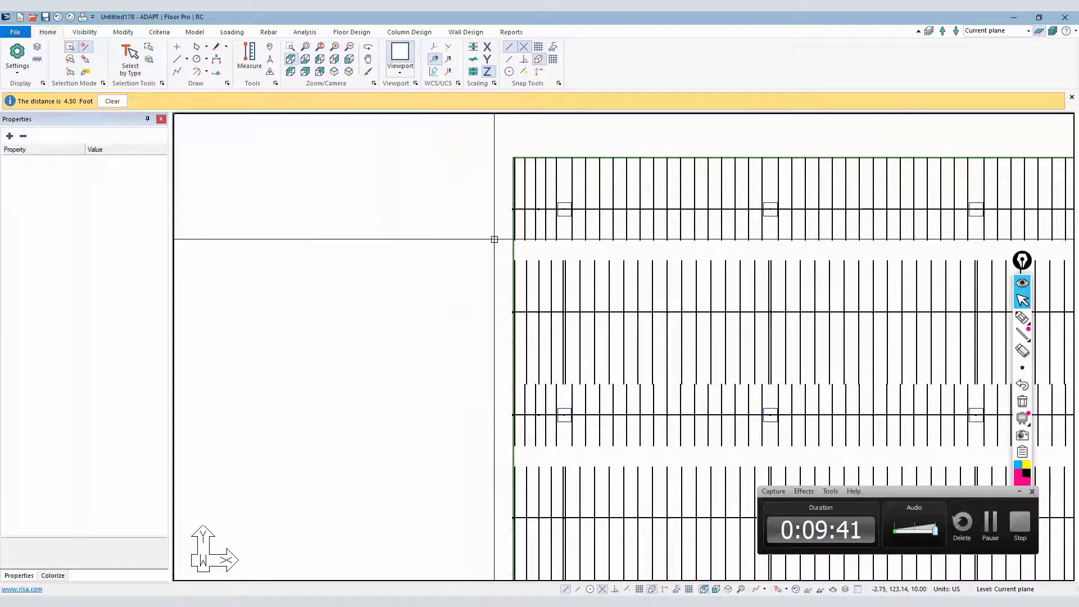
Step: Measure between the lower end of the top row's design sections and the upper end of the second row's, clearing the distance results
click(112, 101)
click(249, 56)
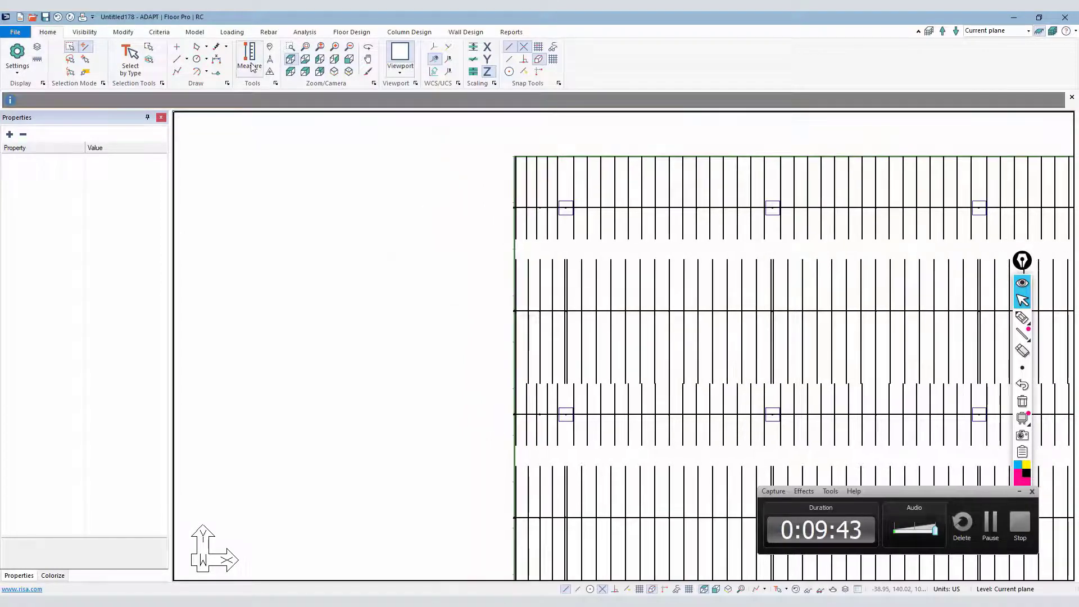
click(485, 295)
click(487, 240)
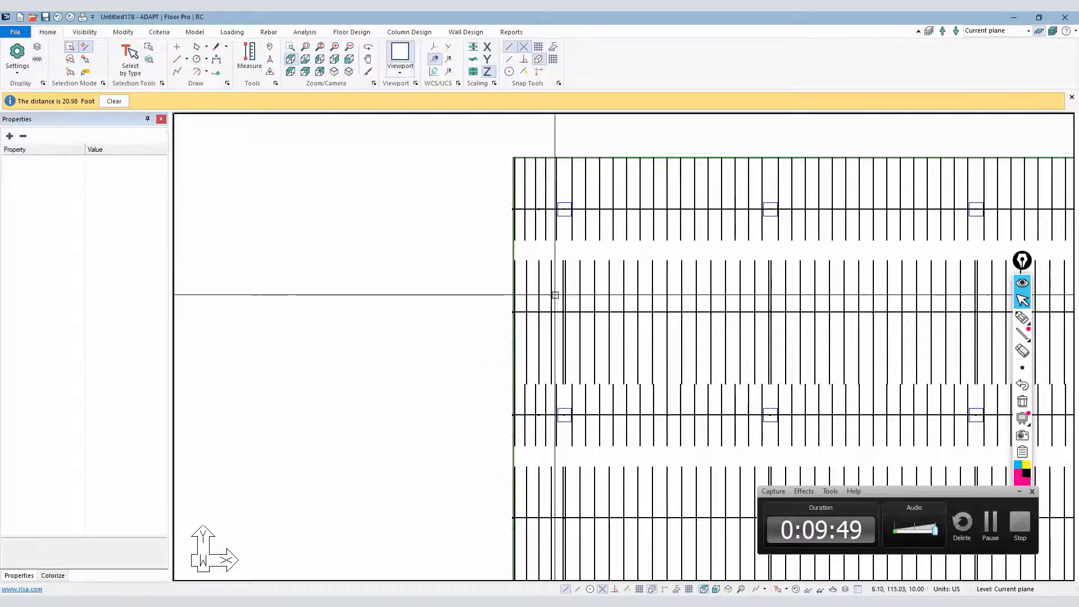
scroll(329, 220, down, 3)
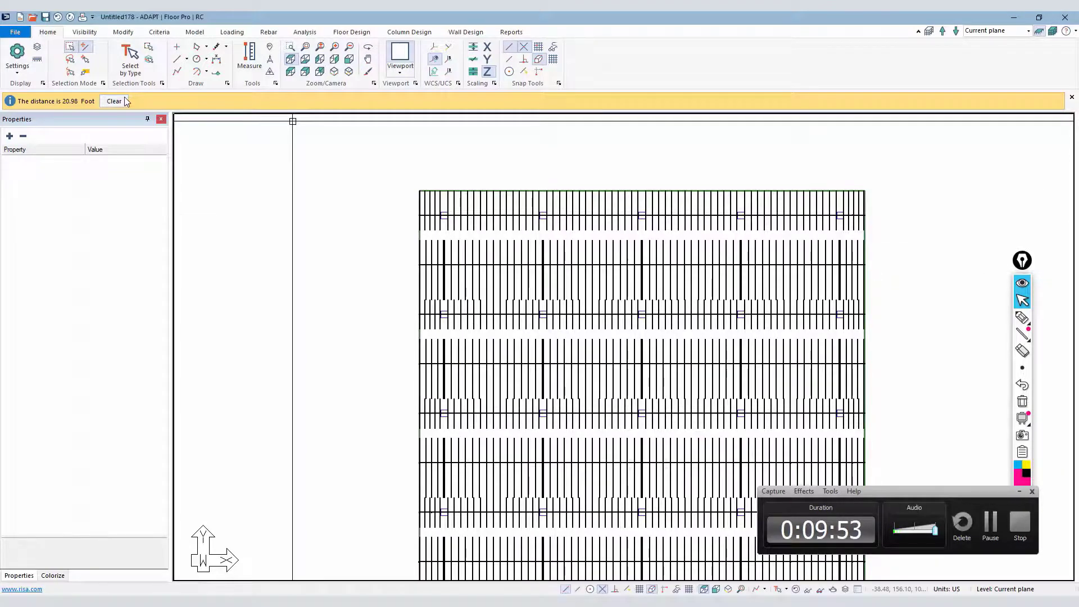
click(114, 101)
Step: Turn off Middle Strip for the X-direction line between the top two column rows and regenerate its design sections
click(402, 261)
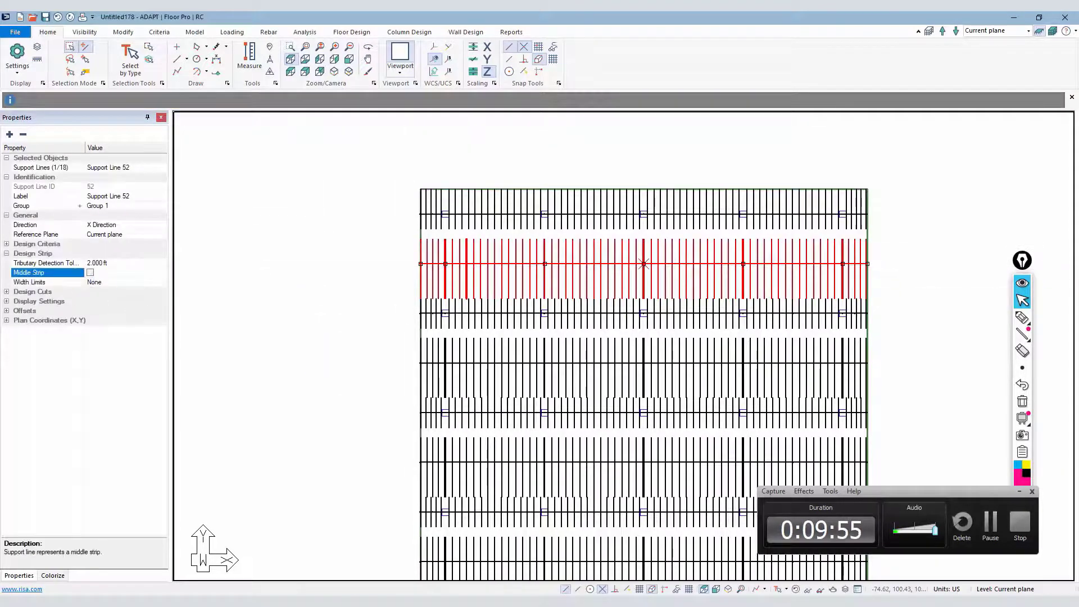
key(Escape)
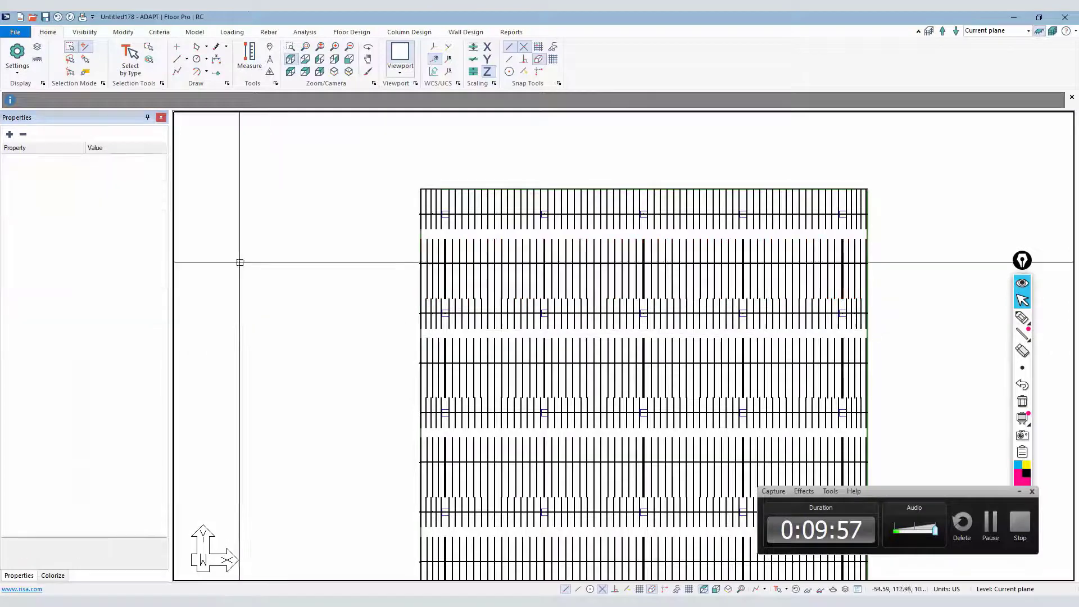
click(346, 33)
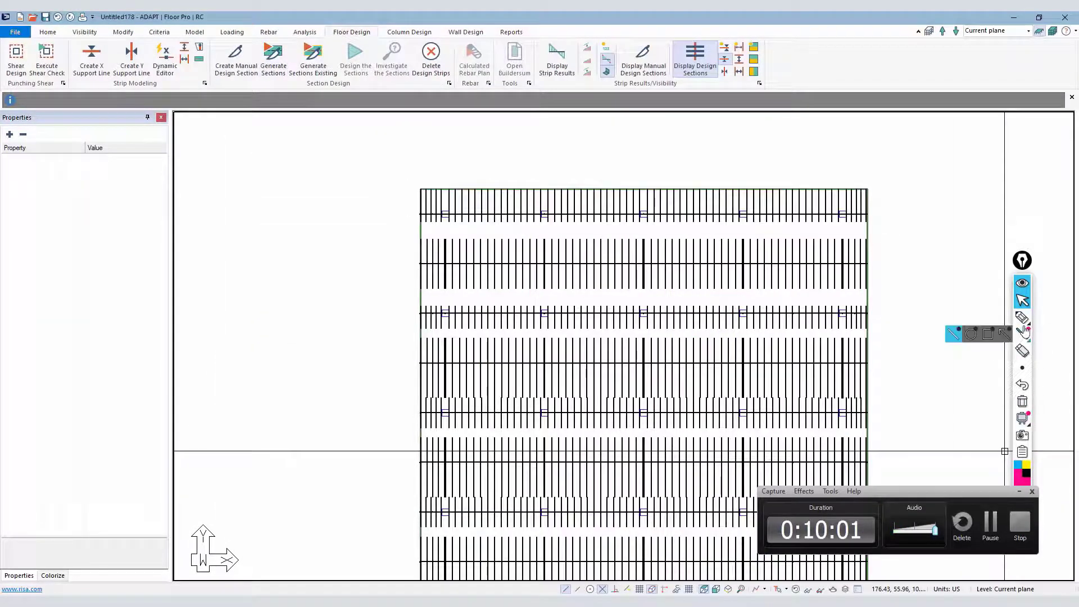
Step: Mark the extents of the design sections between the top two column rows and label them 15
click(1022, 317)
drag(401, 239, 476, 240)
drag(474, 294, 474, 290)
drag(394, 263, 403, 275)
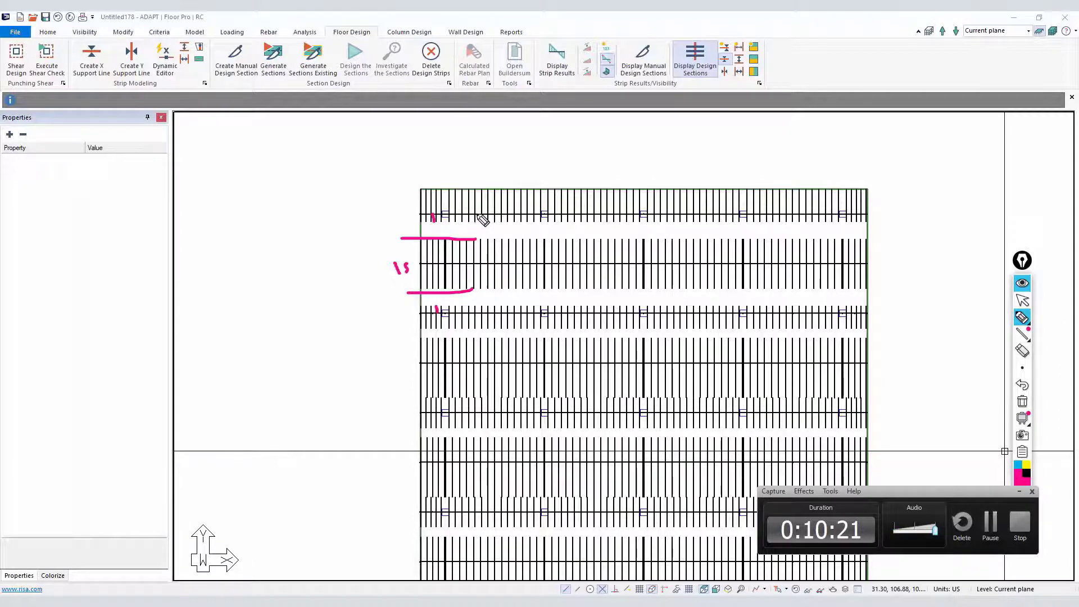
Step: Mark the distance from the top row's support line to the line below it and the adjoining section ends, and clear all markings
drag(484, 214, 525, 214)
drag(508, 251, 508, 256)
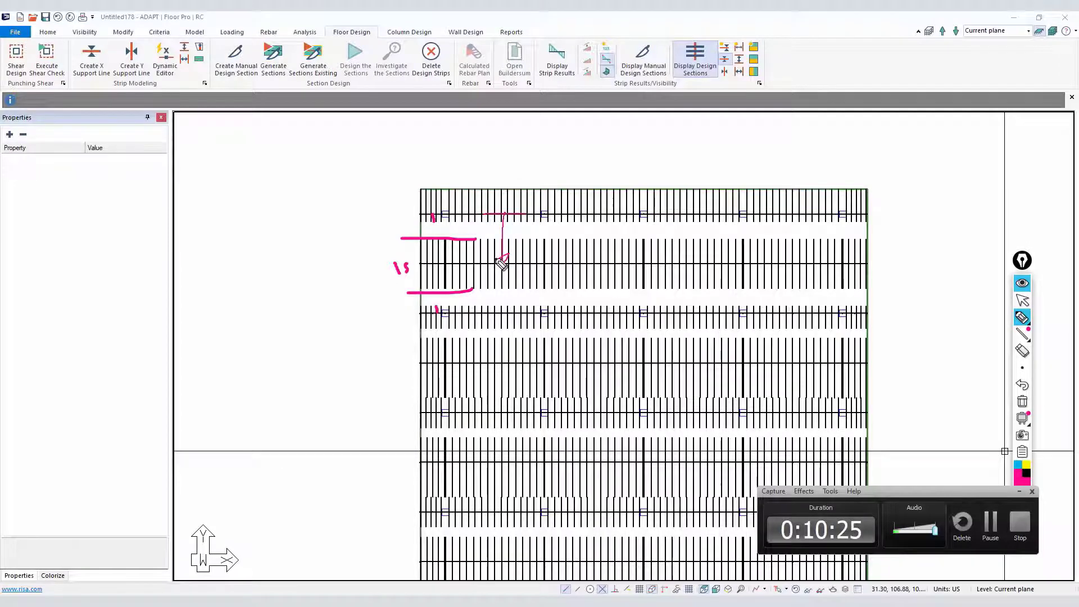
drag(458, 219, 476, 221)
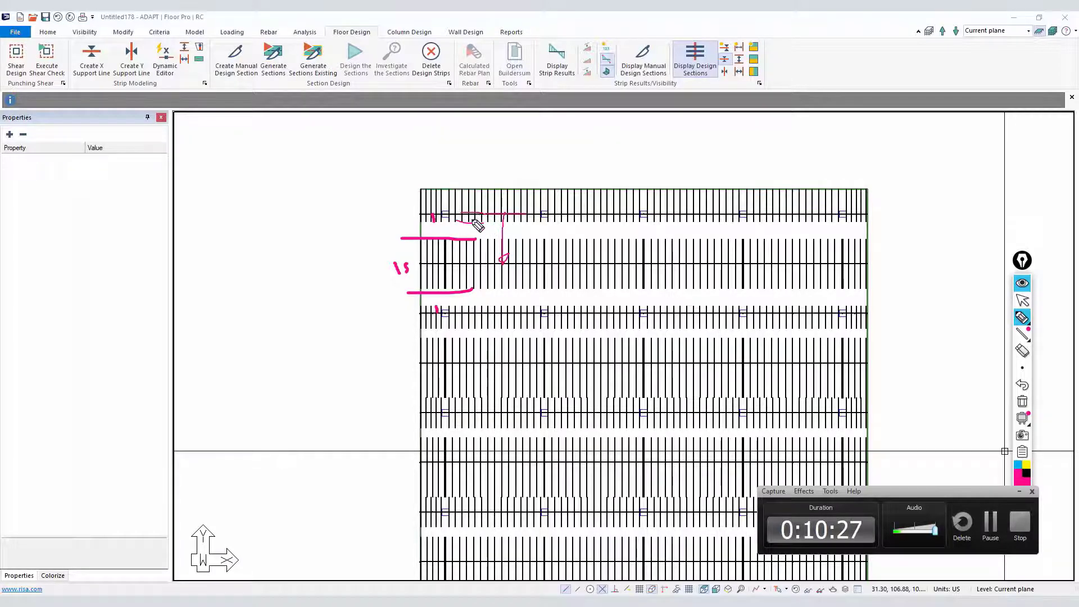
drag(474, 304, 483, 308)
click(1023, 401)
click(1022, 300)
Step: Delete the design strips and turn Middle Strip back on for the X-direction line between the top two column rows
scroll(321, 179, down, 3)
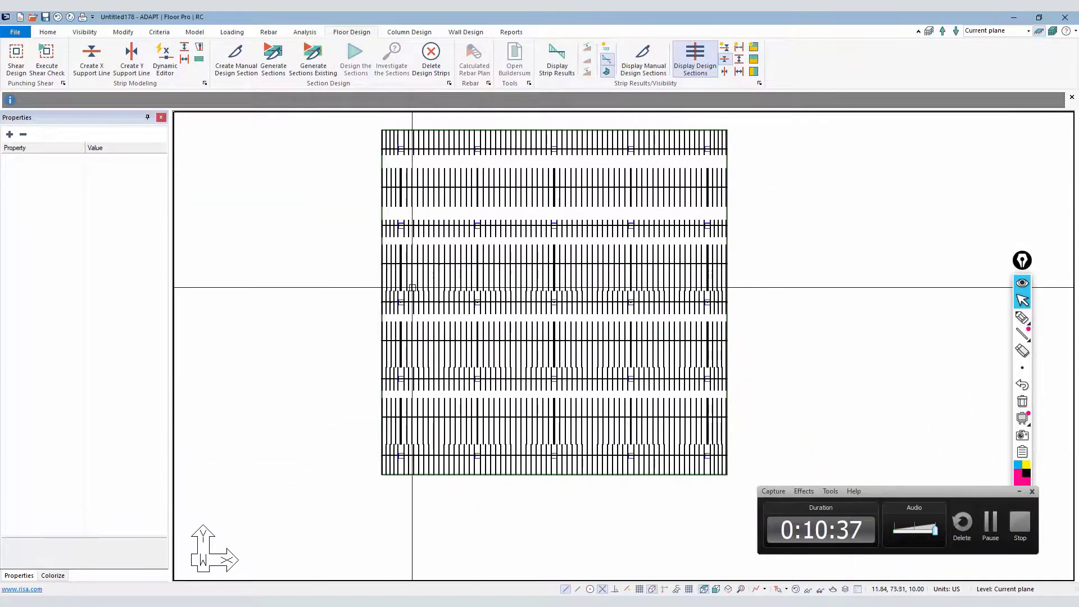
scroll(421, 224, up, 1)
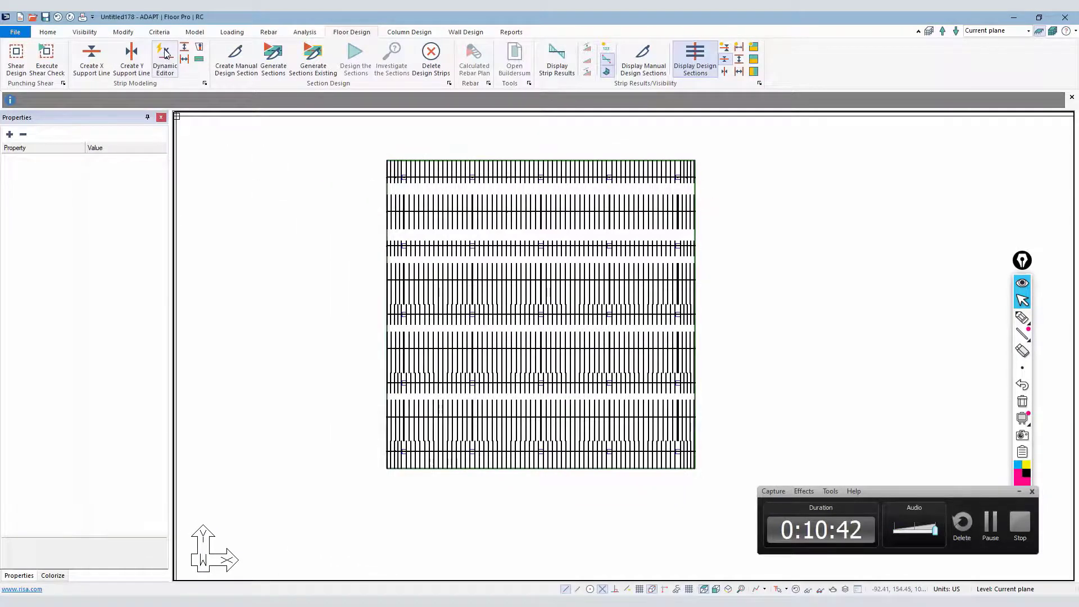
click(431, 56)
click(504, 328)
click(448, 211)
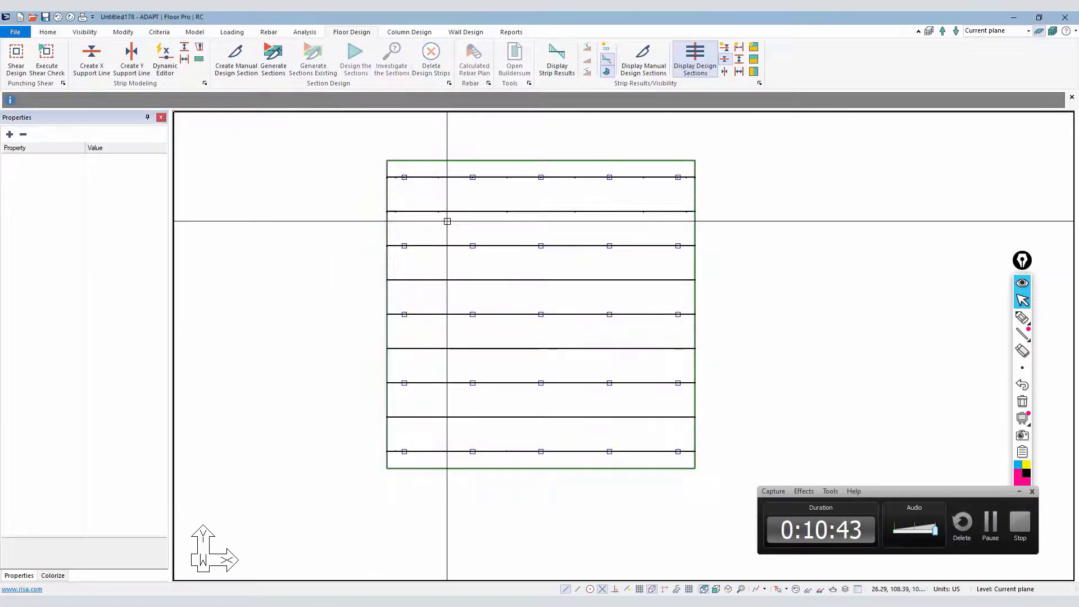
click(90, 272)
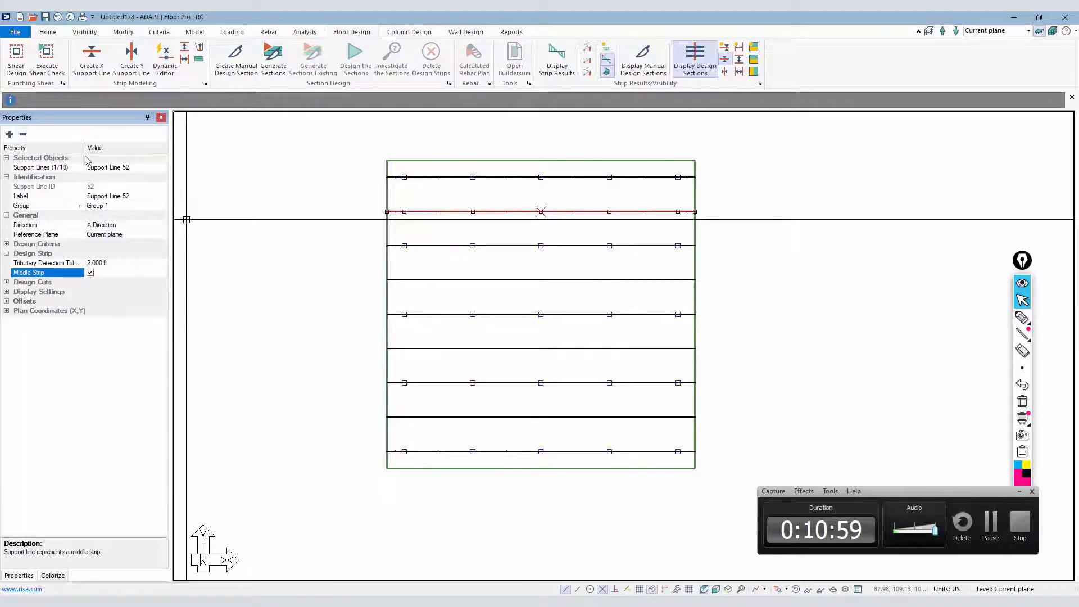
click(94, 263)
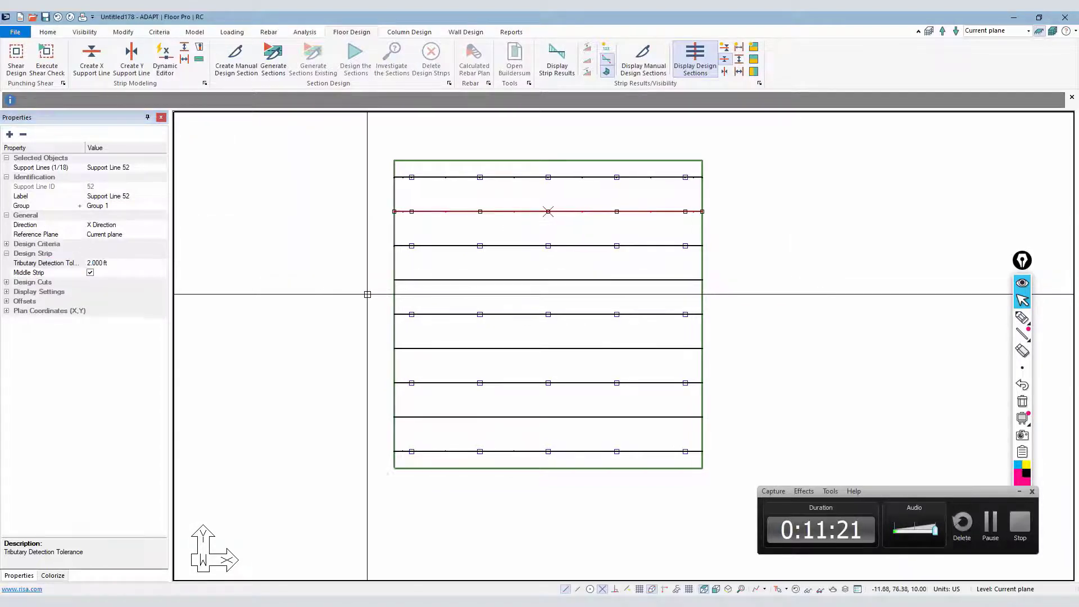
key(Escape)
Step: Use the Support Line Dynamic Editor to set the tributary region limits of all X-direction support lines to None, and close it
scroll(373, 244, up, 1)
scroll(373, 244, down, 1)
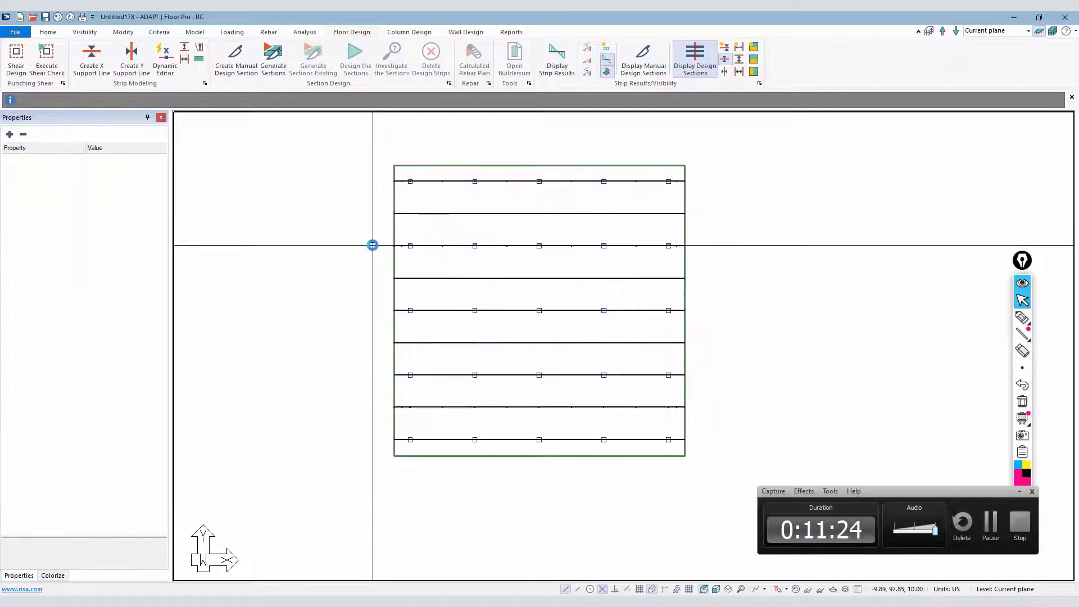
click(164, 59)
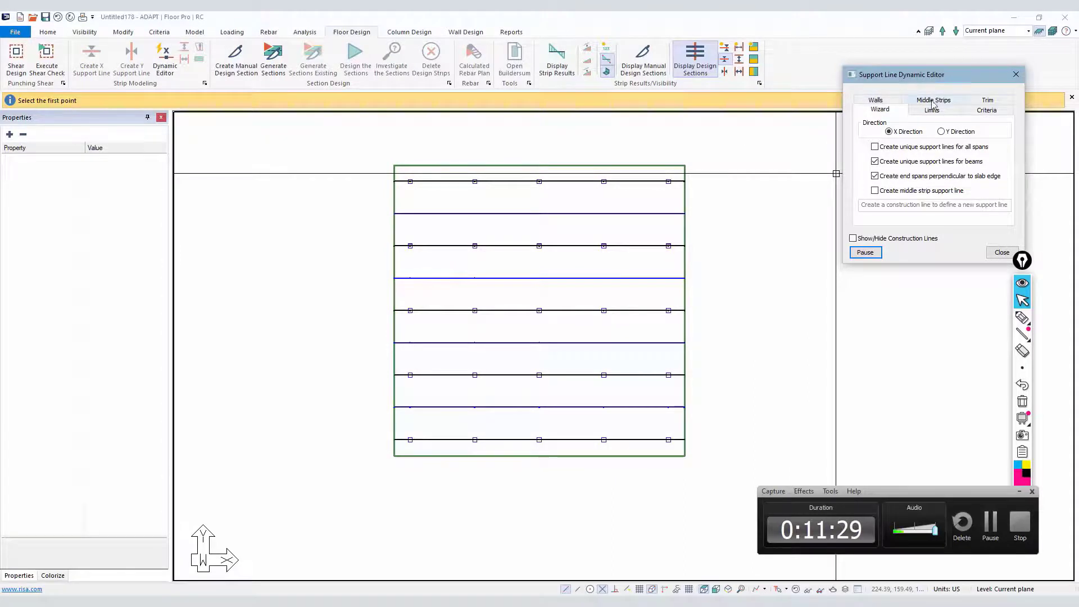
click(978, 110)
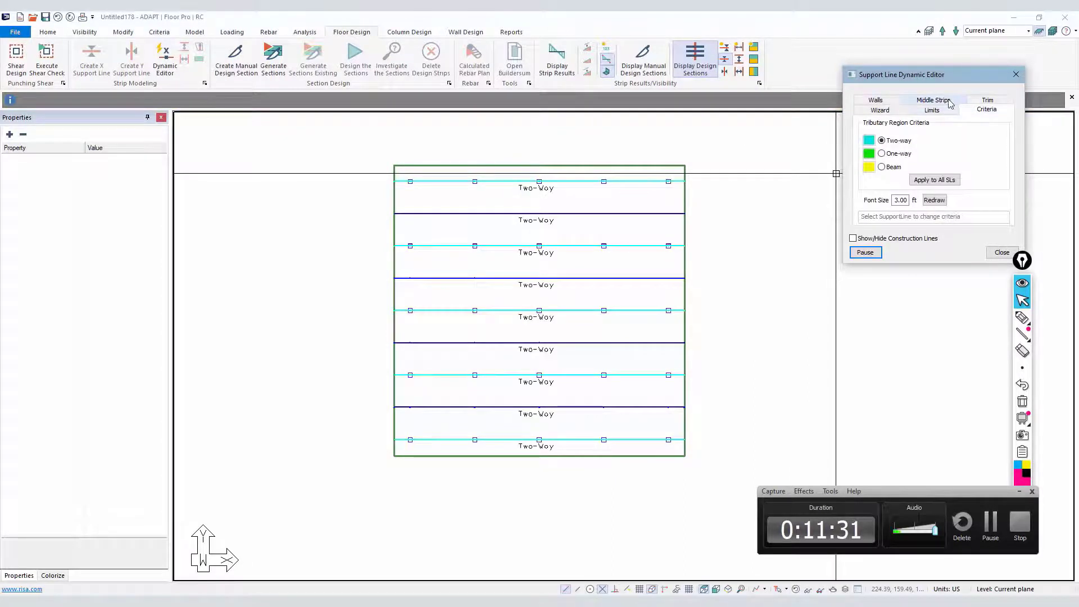
click(938, 111)
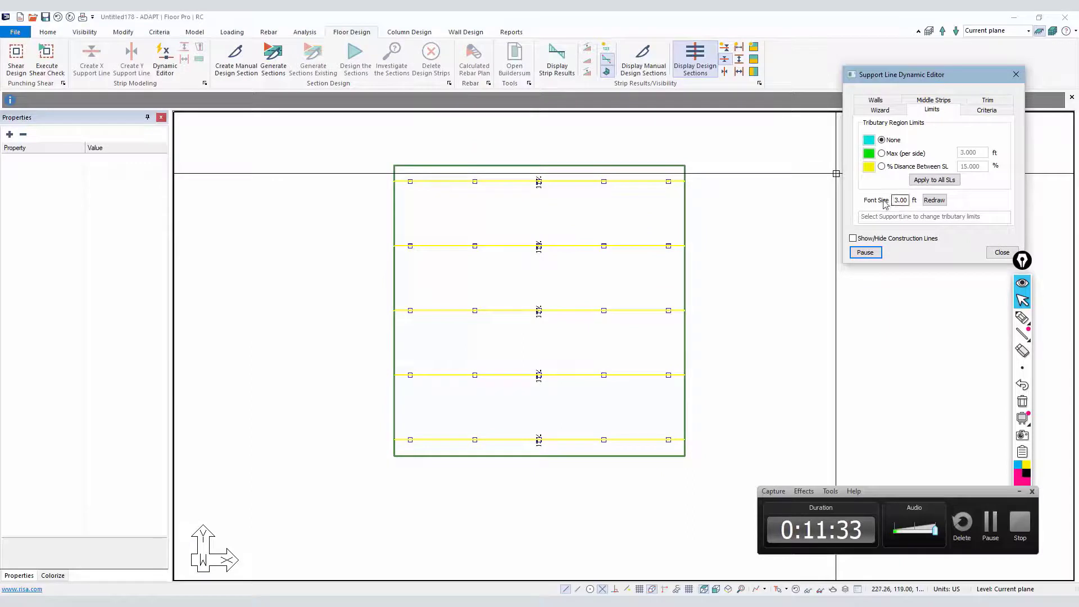
click(926, 180)
click(881, 154)
double_click(969, 153)
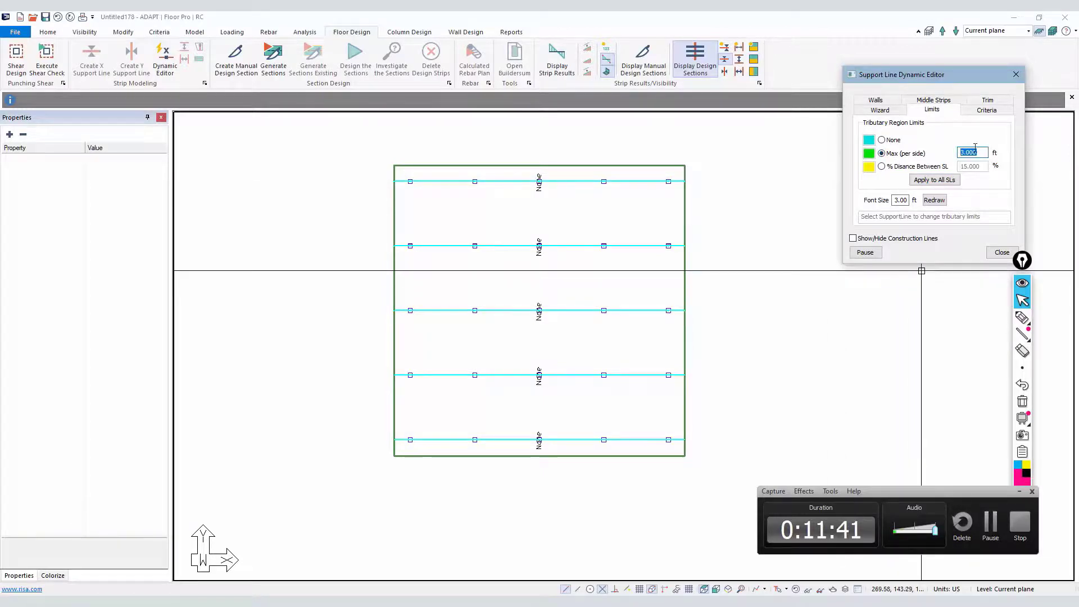
click(933, 101)
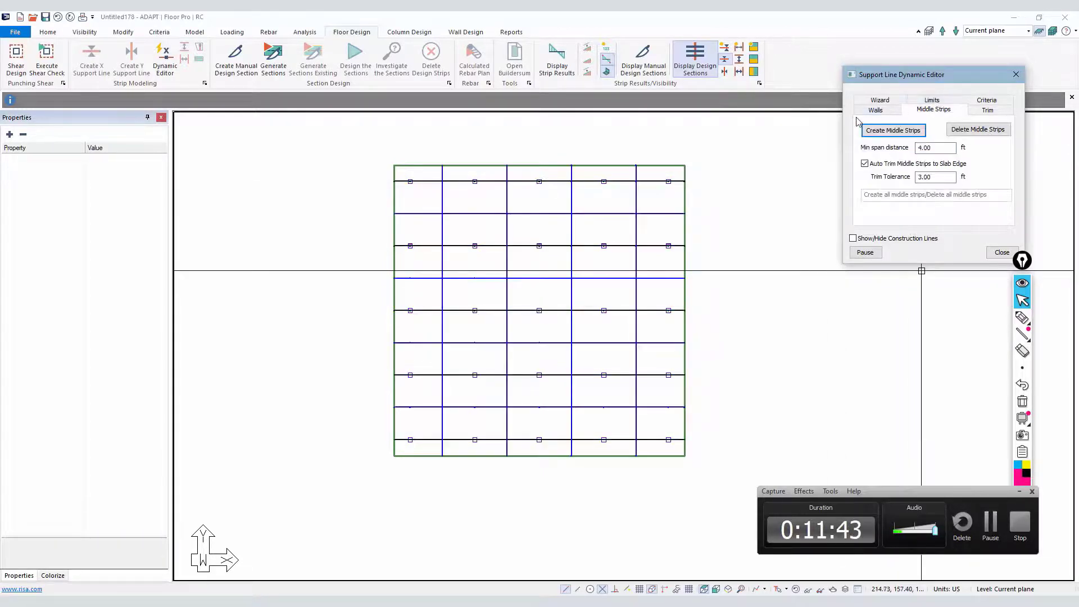
click(1000, 253)
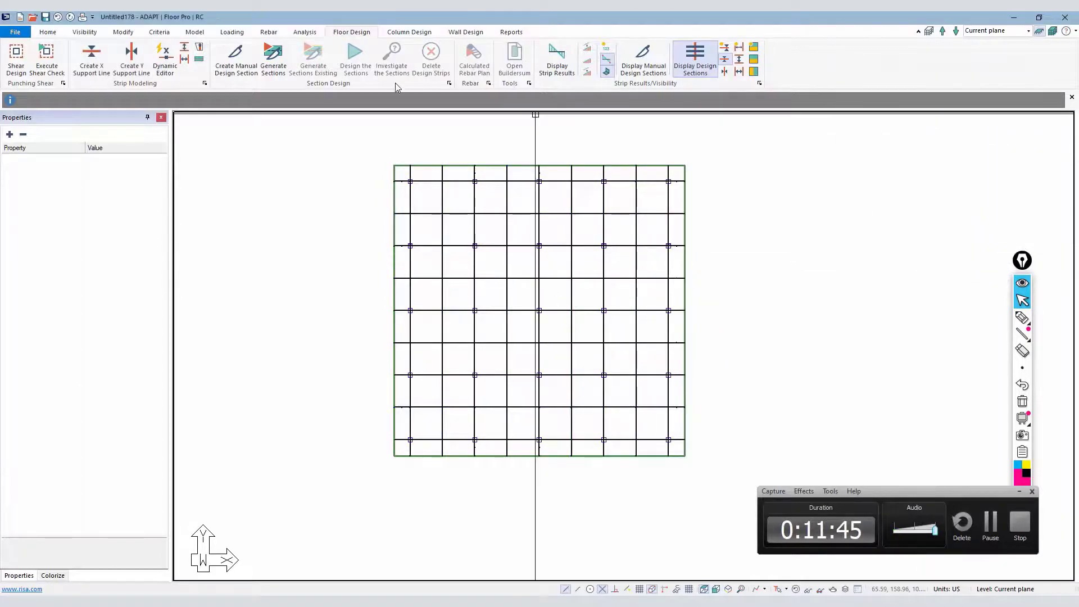
Step: Show only the X-direction strips and generate their design sections, limiting the support lines to 3.00 ft per side
click(725, 60)
click(725, 58)
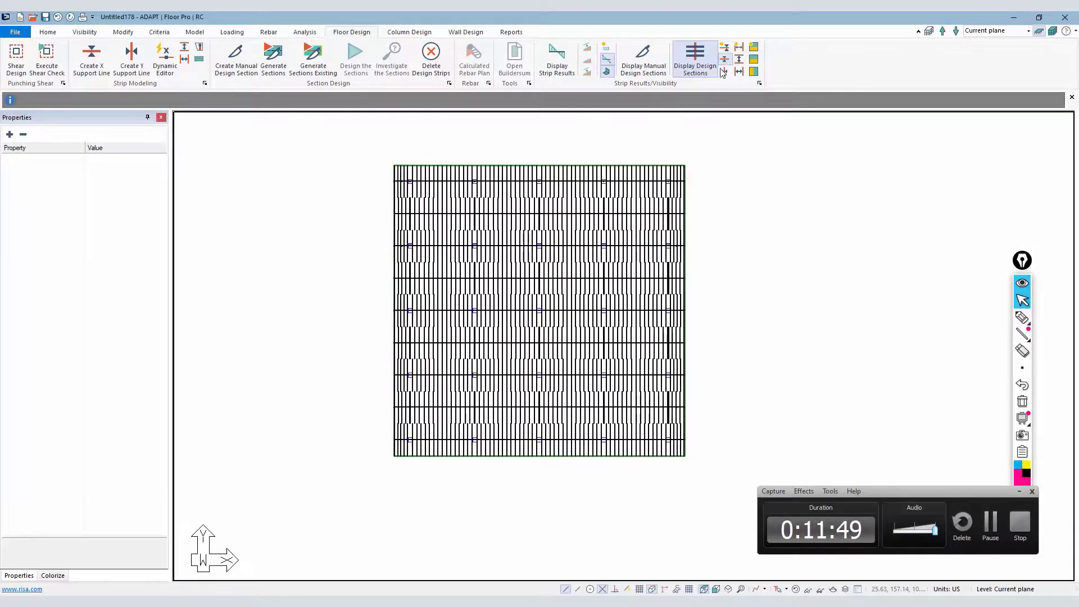
scroll(467, 201, up, 3)
scroll(480, 197, down, 2)
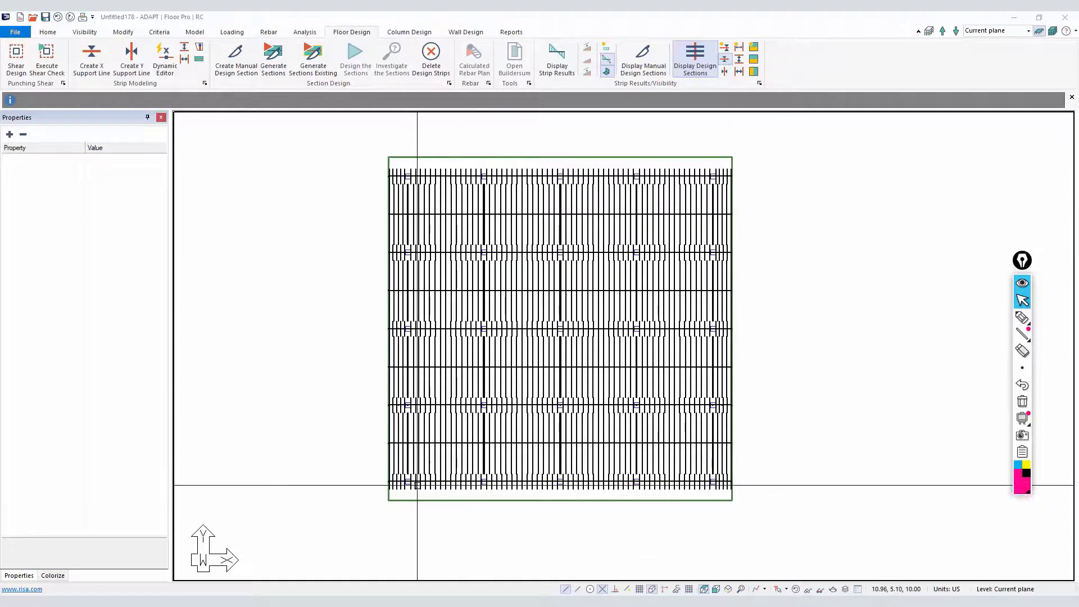
Step: Examine the design sections belonging to the middle strip between the top two column rows
scroll(469, 256, up, 2)
scroll(478, 183, down, 2)
scroll(471, 178, up, 1)
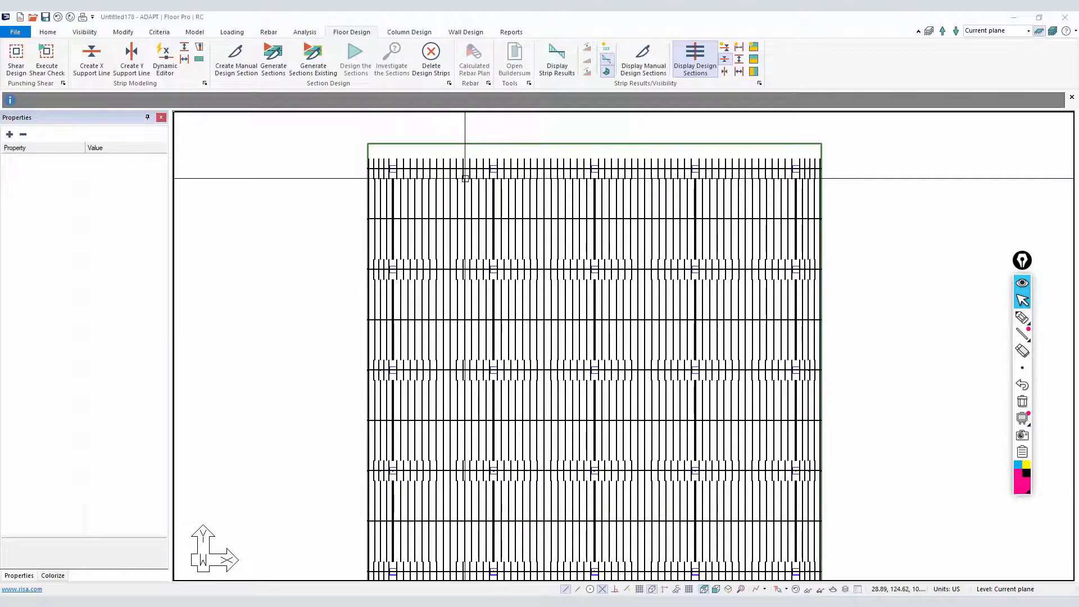
click(466, 198)
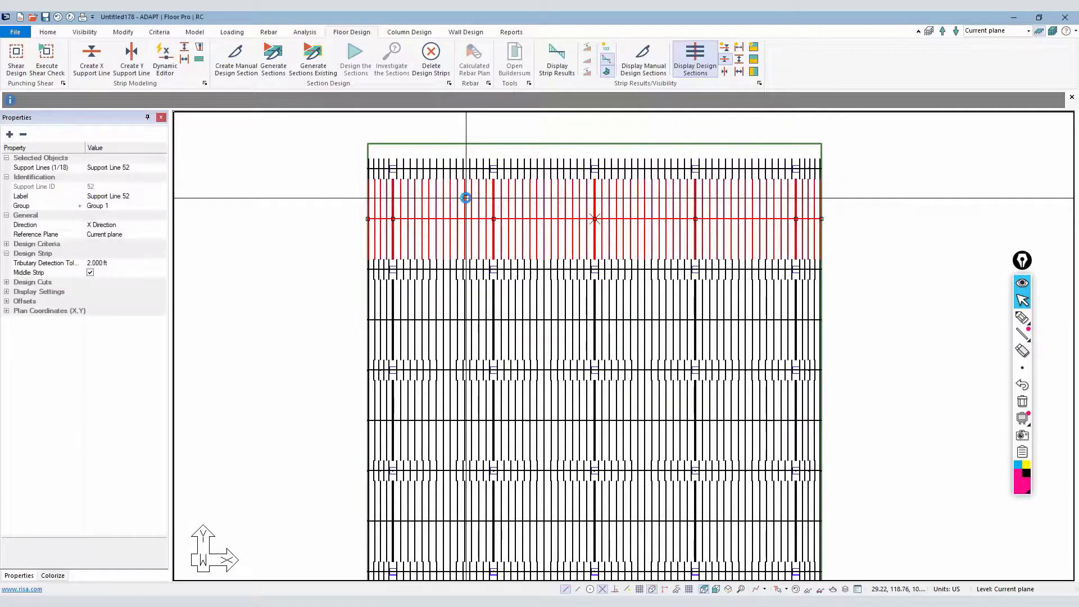
click(327, 229)
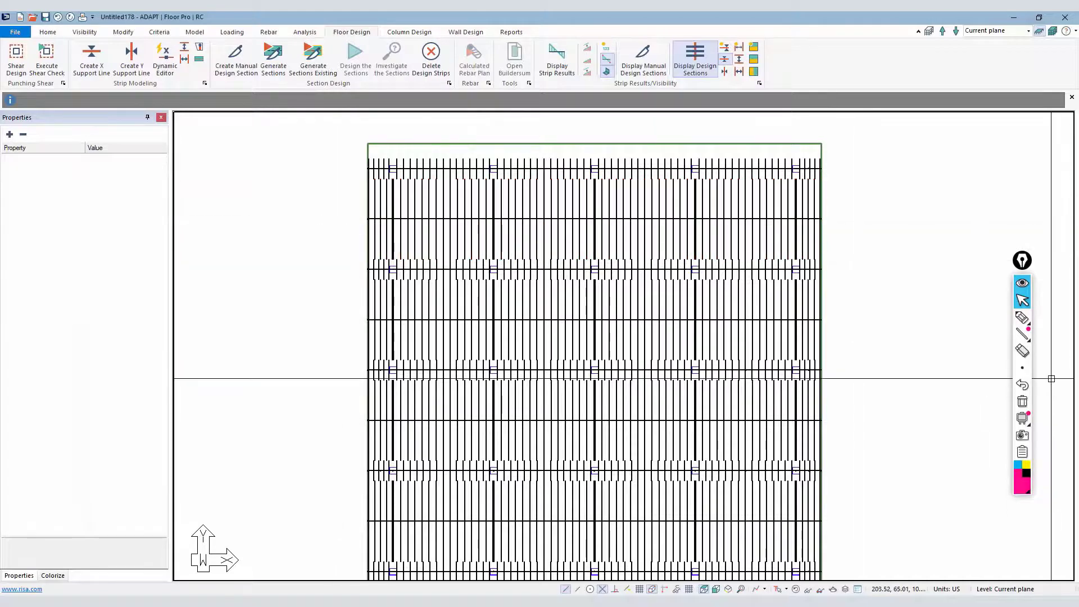
Step: Mark the middle strip extents and the support line limits between the top two column rows near the slab's right edge
click(1022, 317)
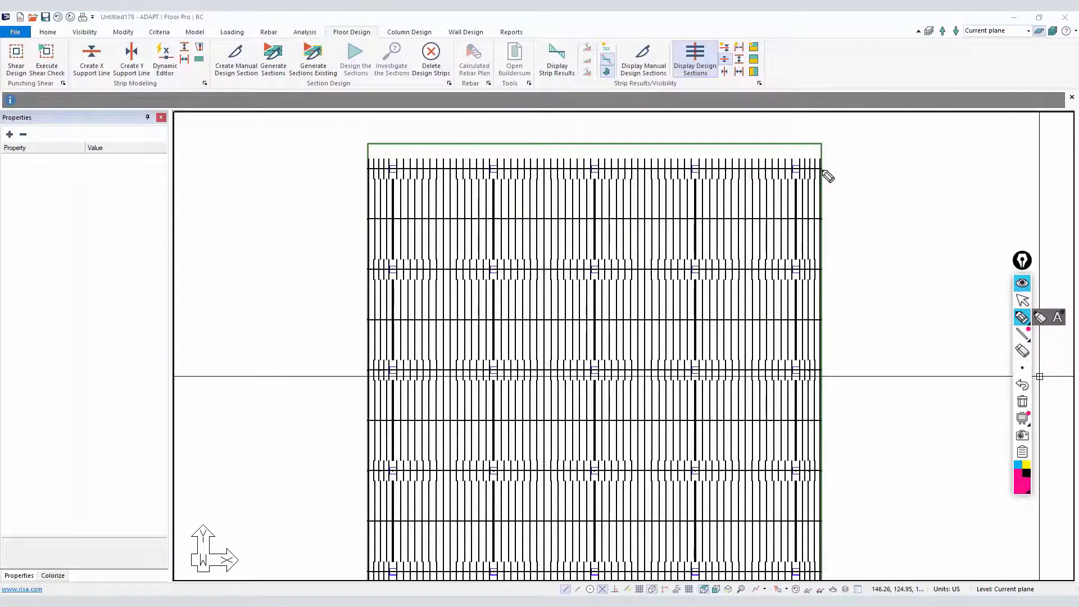
mouse_move(814, 176)
mouse_down()
mouse_move(750, 191)
mouse_move(812, 180)
mouse_up()
drag(757, 249, 819, 251)
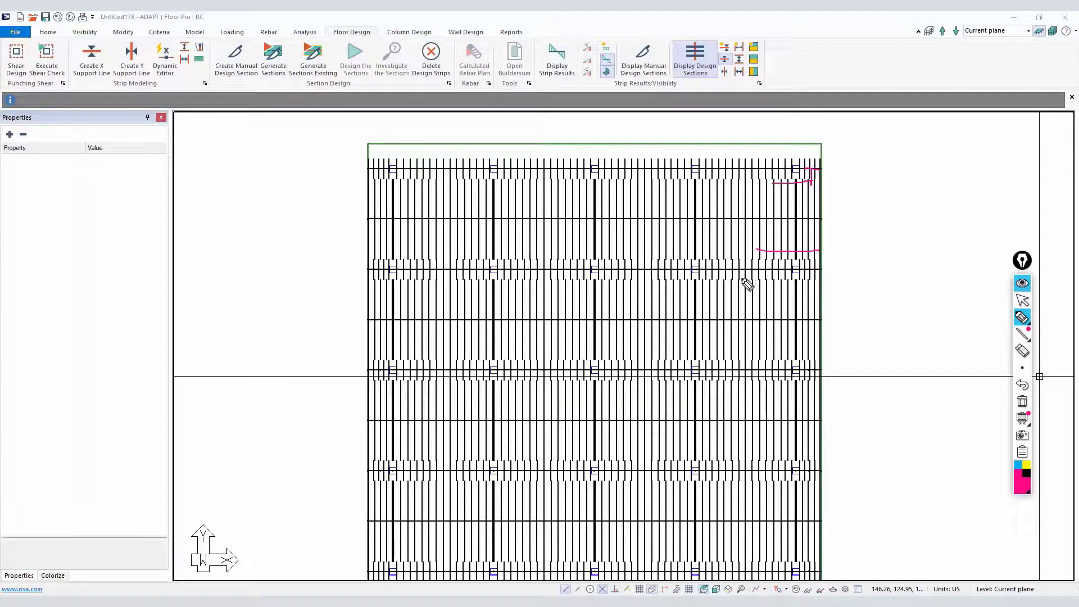
drag(701, 169, 704, 180)
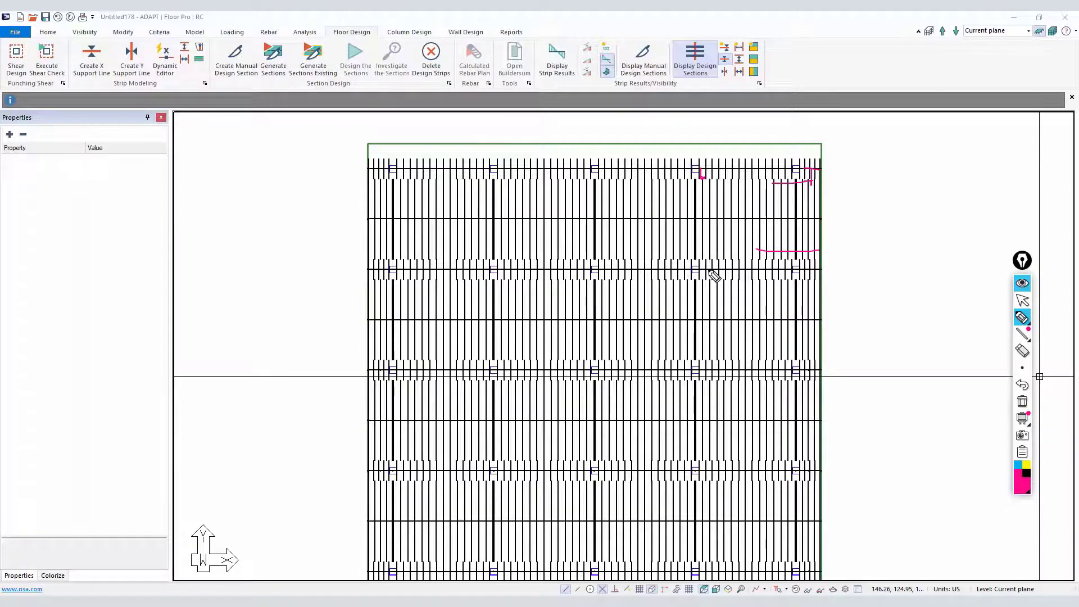
drag(706, 263, 707, 258)
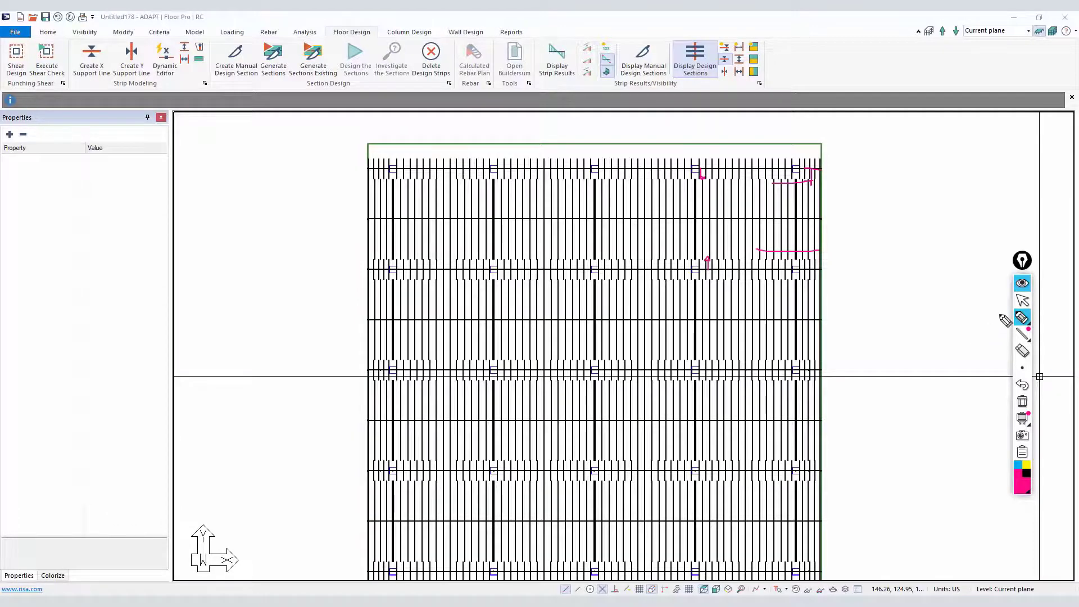
Step: Mark the gap between the slab's upper edge and the top row's design sections, and clear all markings
mouse_move(364, 159)
mouse_down()
mouse_move(404, 151)
mouse_move(391, 143)
mouse_move(418, 165)
mouse_move(437, 167)
mouse_up()
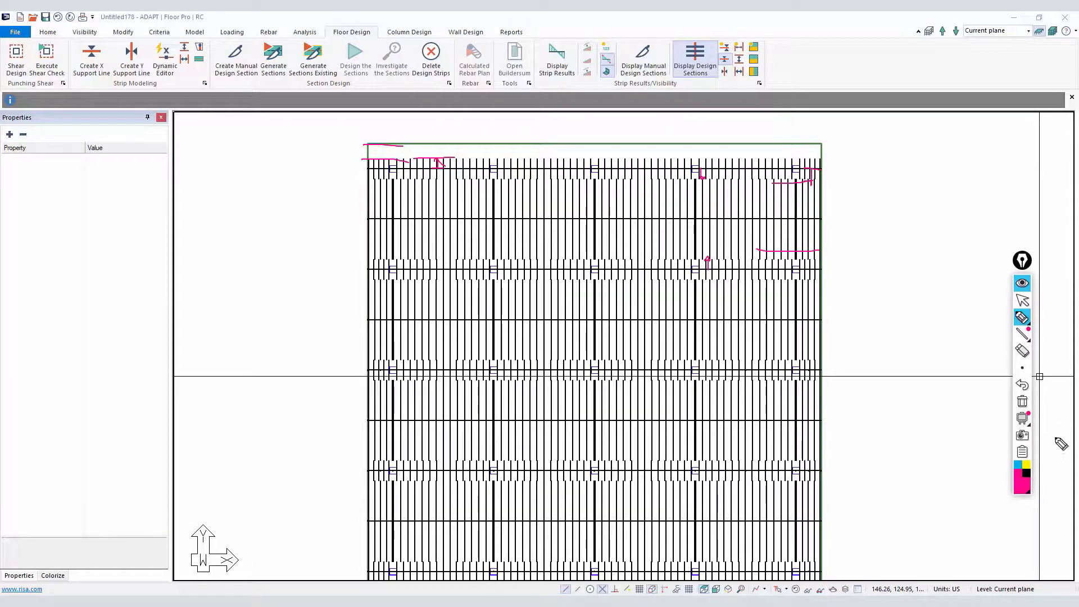
click(1021, 401)
click(1021, 300)
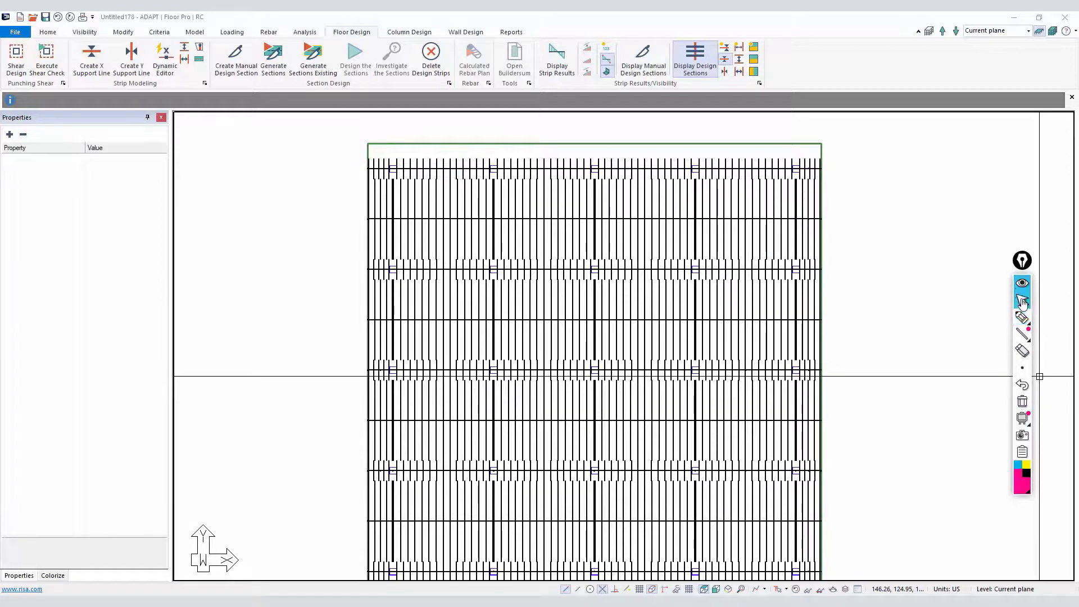
Step: Review the tributary region limits and criteria of the support lines in the Support Line Dynamic Editor
scroll(618, 264, down, 1)
click(164, 56)
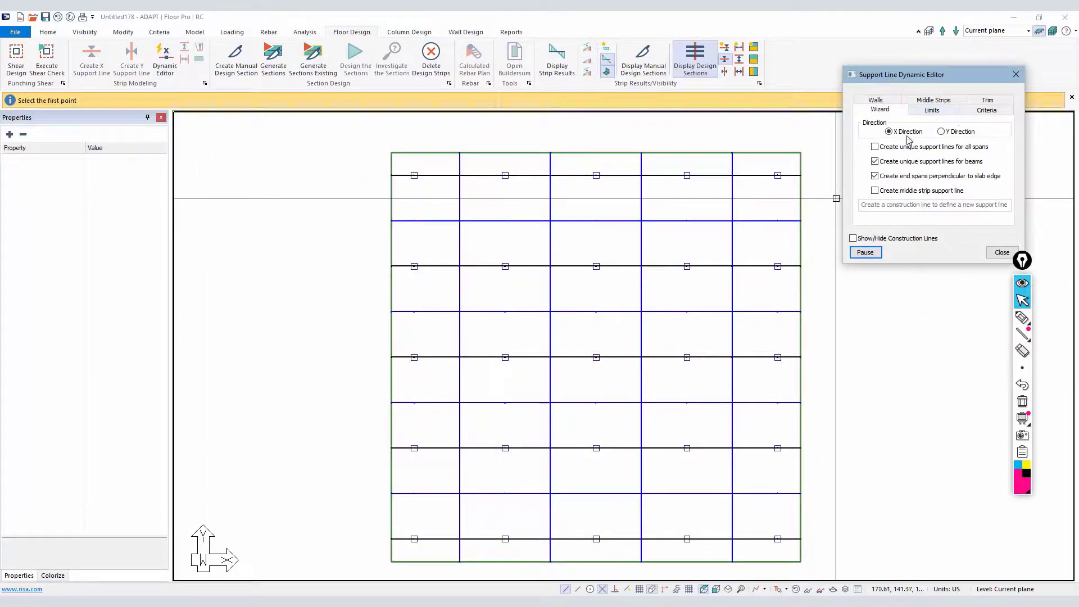
click(941, 112)
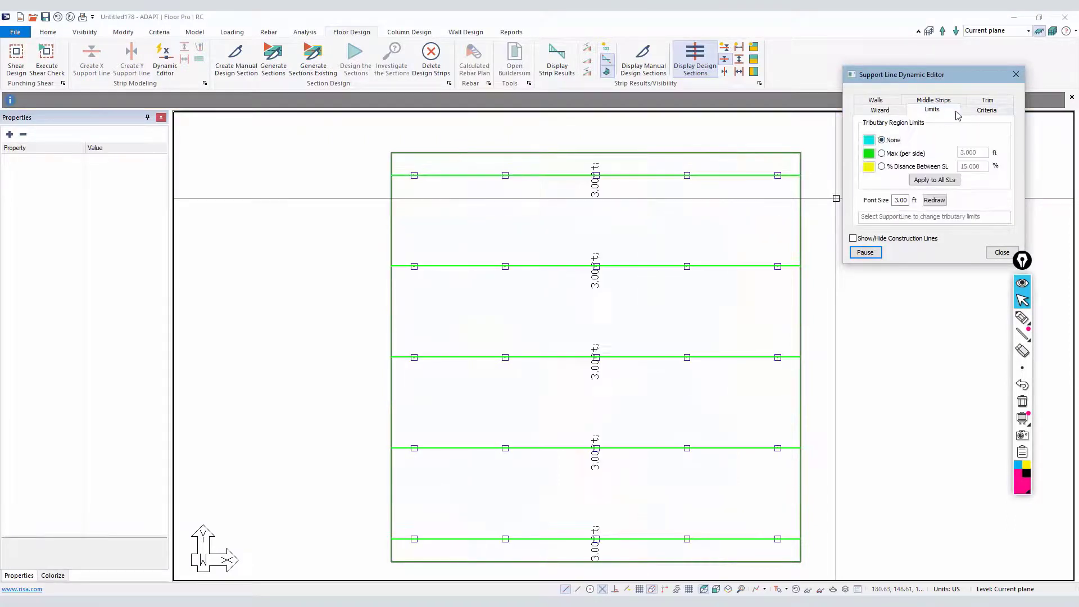
click(986, 110)
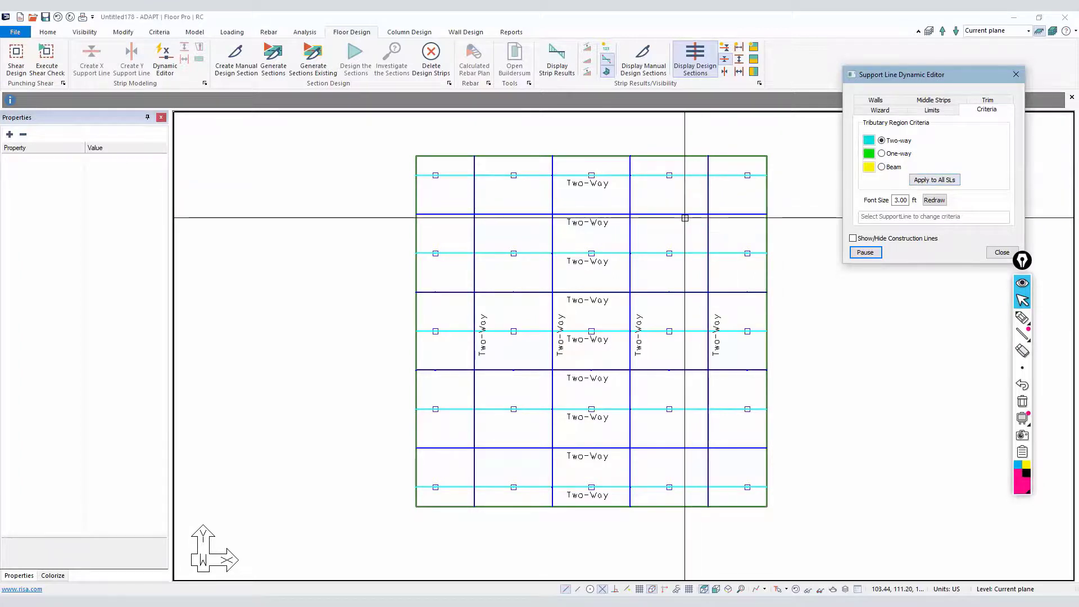
Step: Assign the One-way criteria to the support lines on column rows two to four and to the three uppermost horizontal middle strips
click(881, 154)
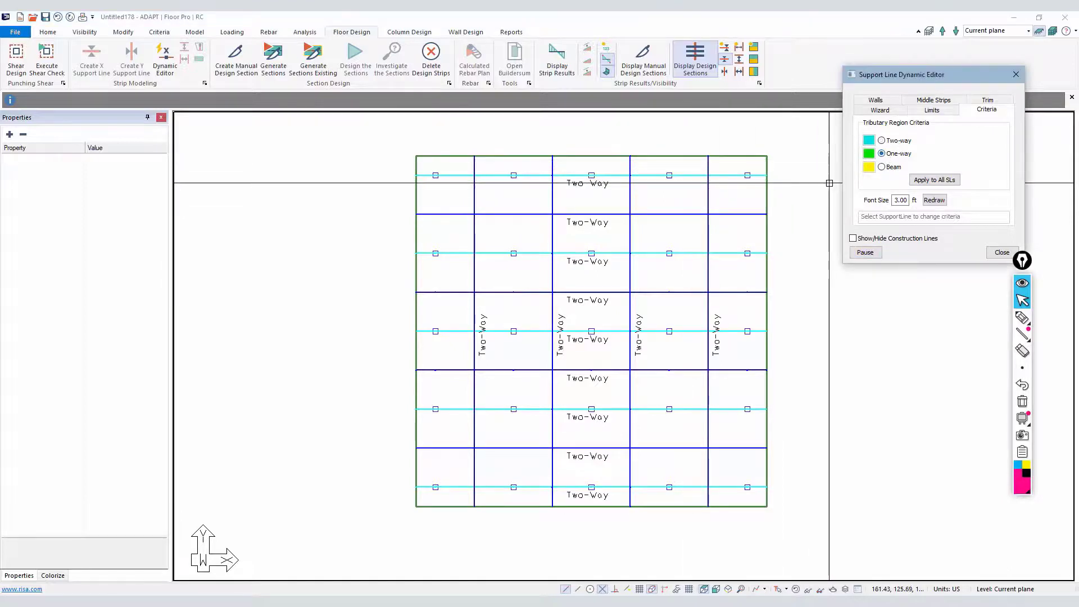
click(725, 215)
click(678, 292)
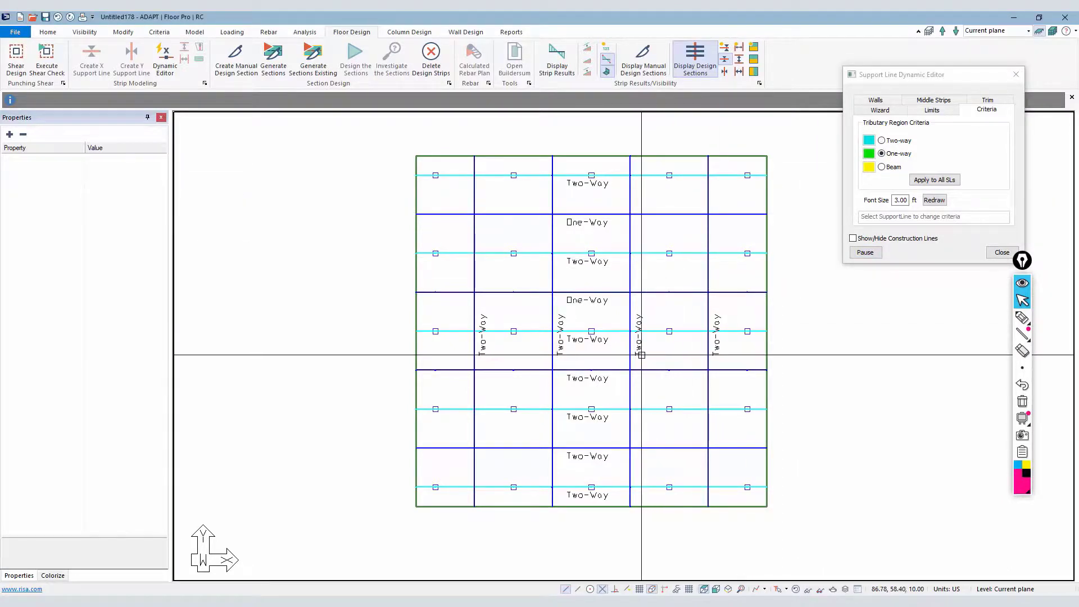
click(692, 235)
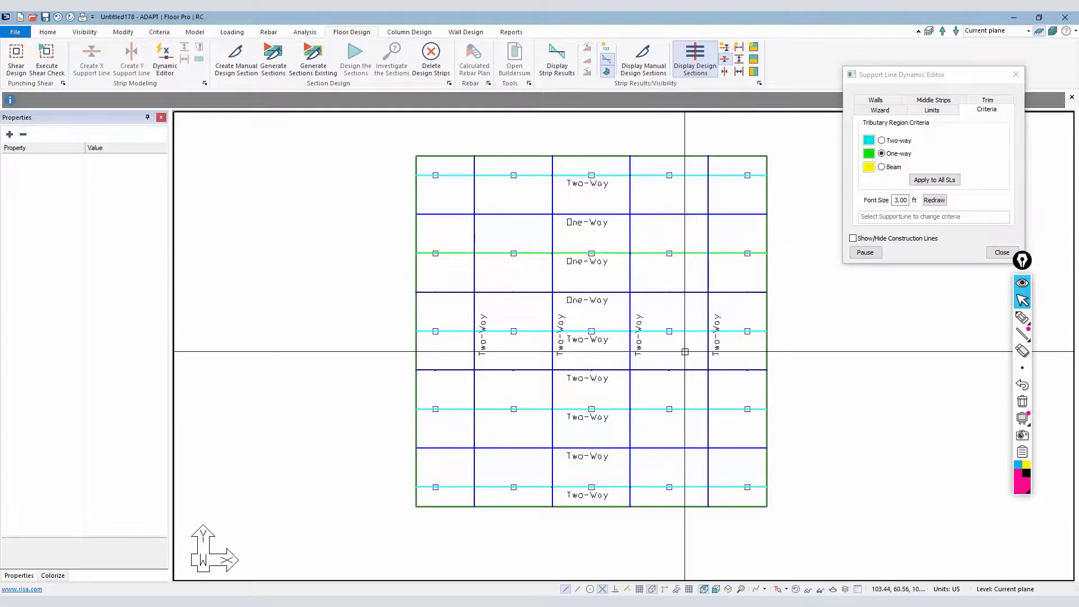
click(687, 406)
drag(689, 427, 683, 203)
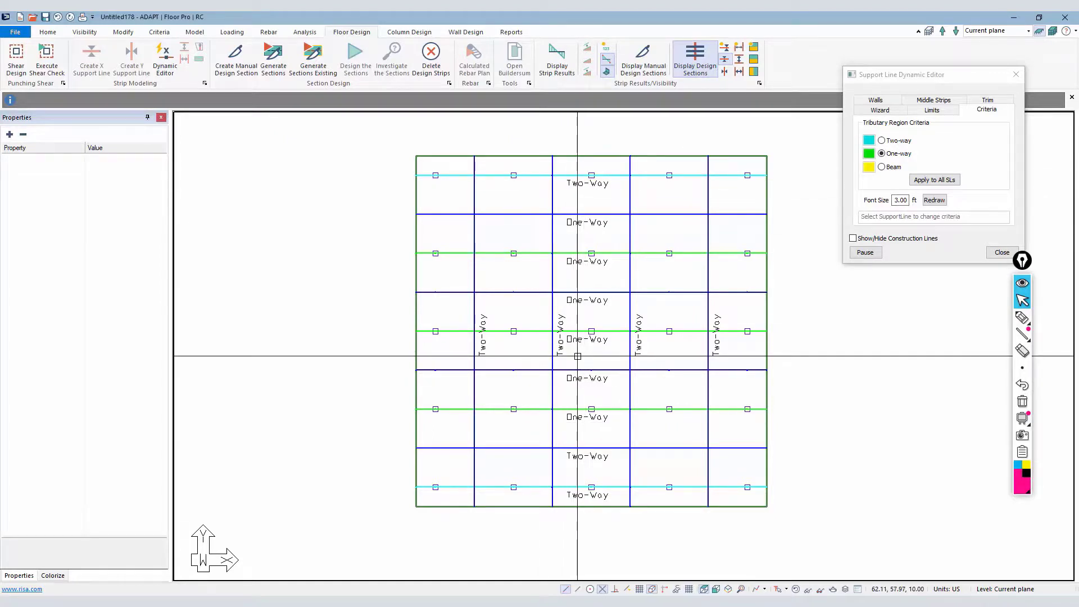
Step: Open the Trim settings, pause the editor, shift the top support line's right end slightly inside the slab edge, and resume the editor
click(991, 100)
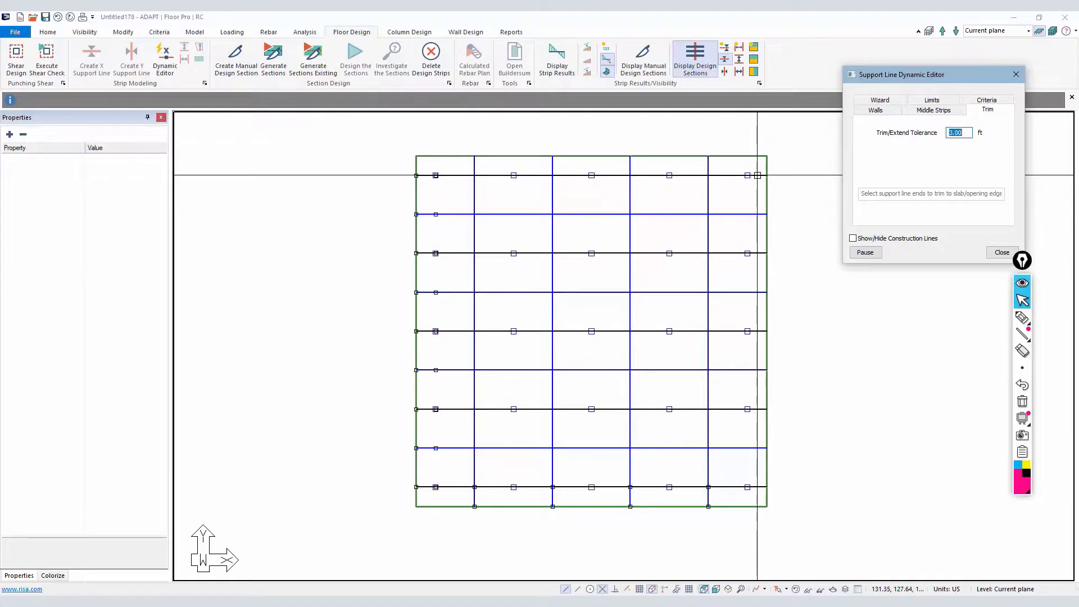
scroll(757, 175, up, 1)
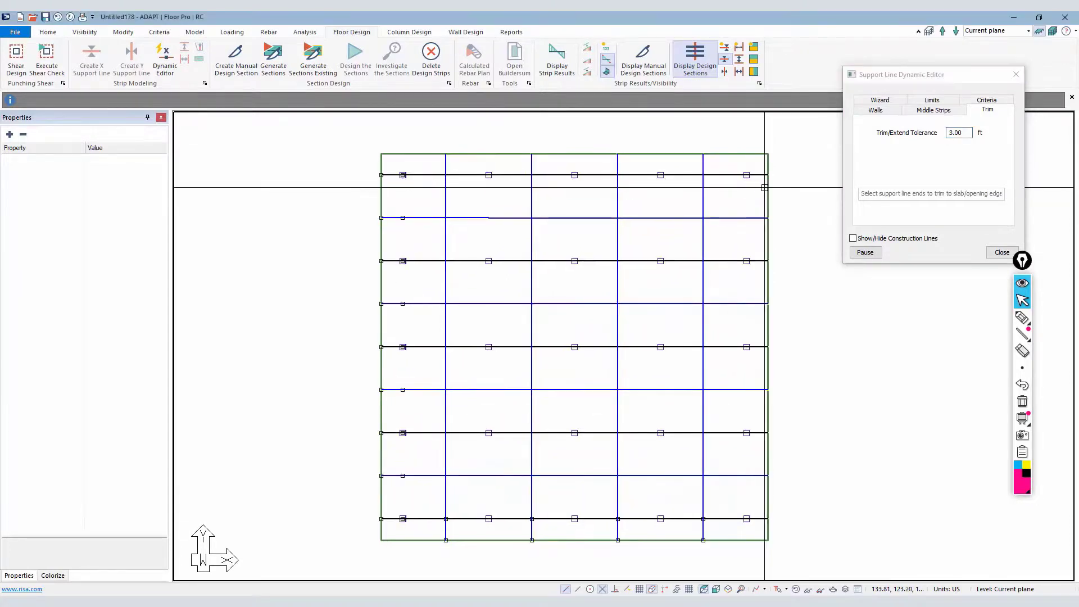
scroll(762, 182, down, 2)
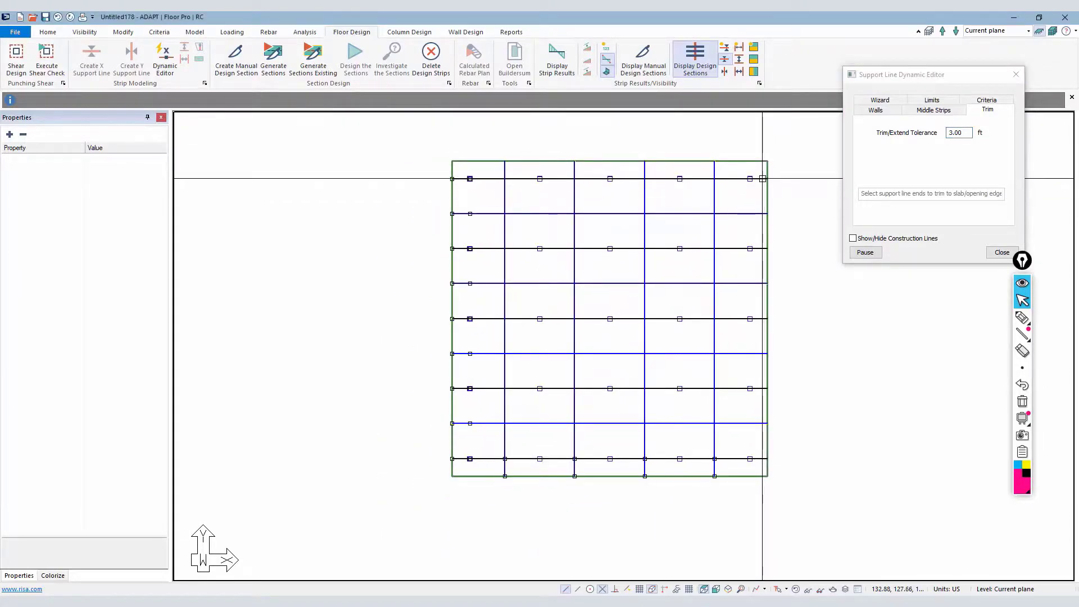
scroll(763, 179, up, 2)
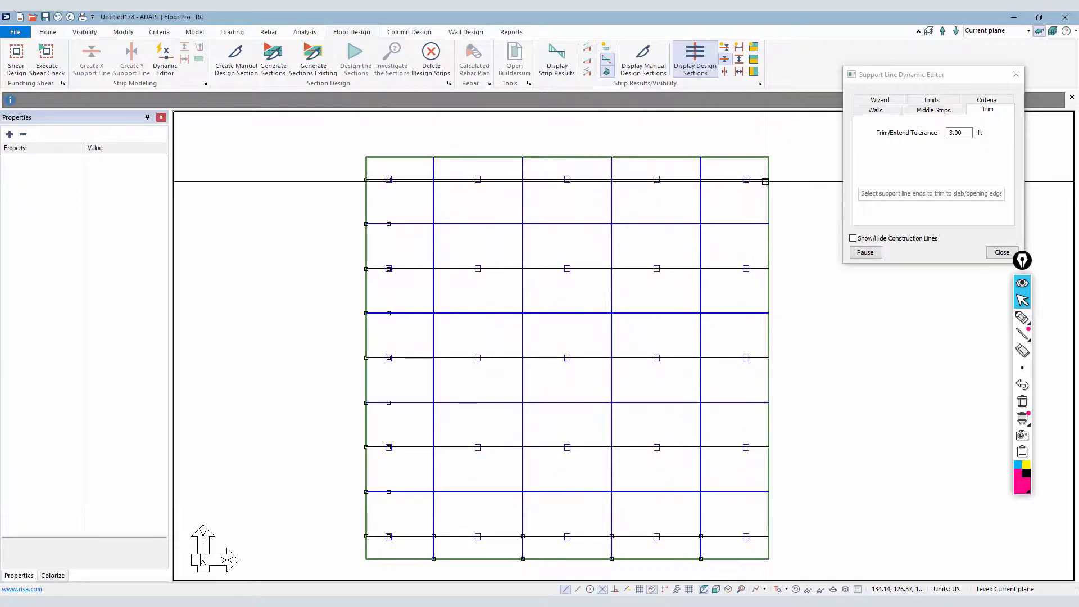
click(763, 180)
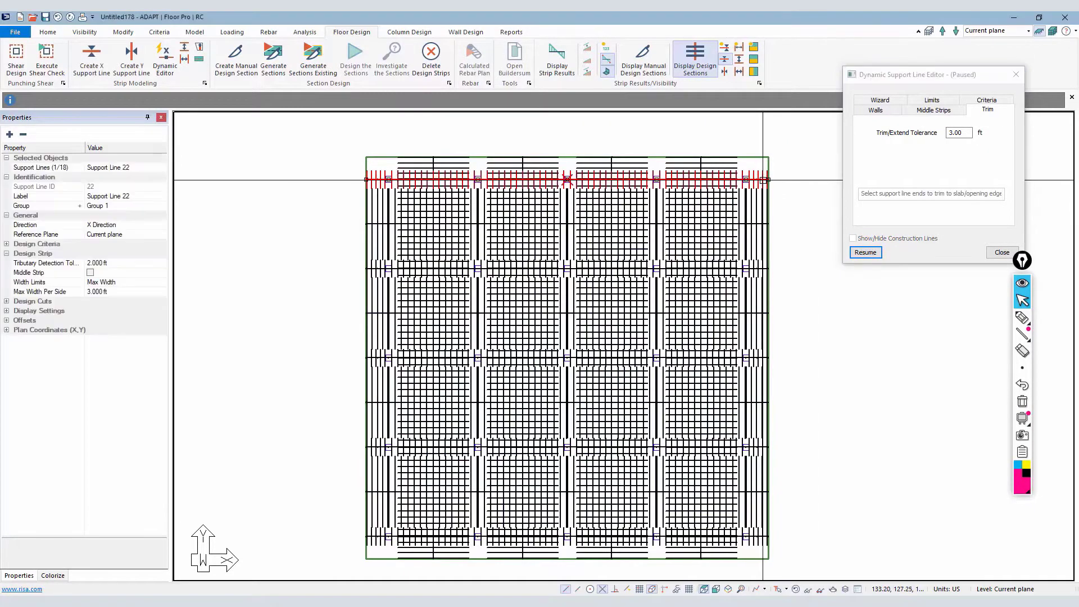
scroll(763, 180, up, 3)
click(763, 180)
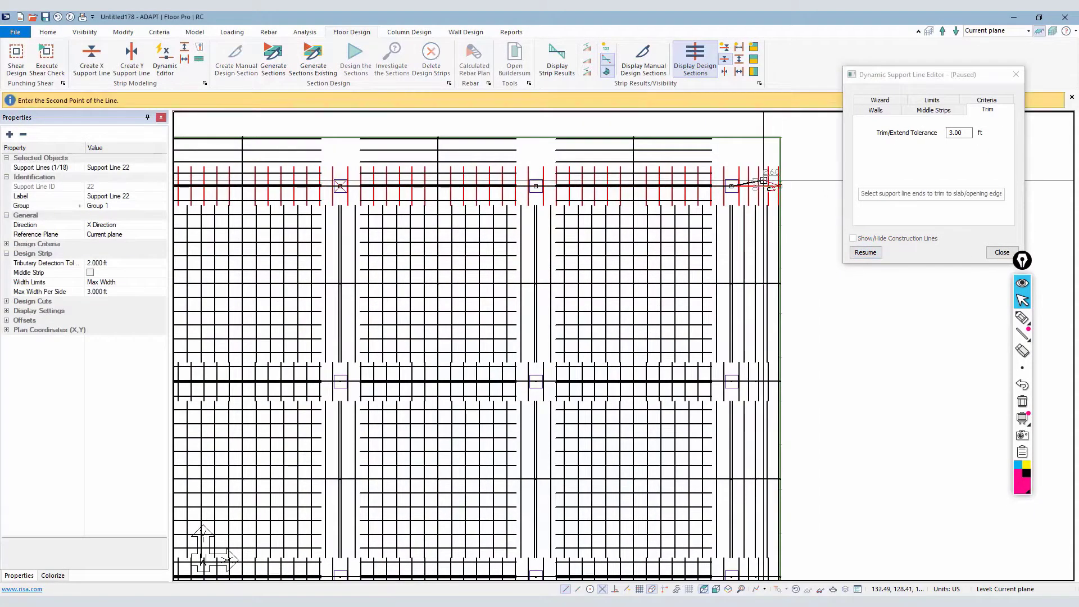
click(763, 180)
scroll(760, 211, down, 4)
scroll(744, 207, down, 2)
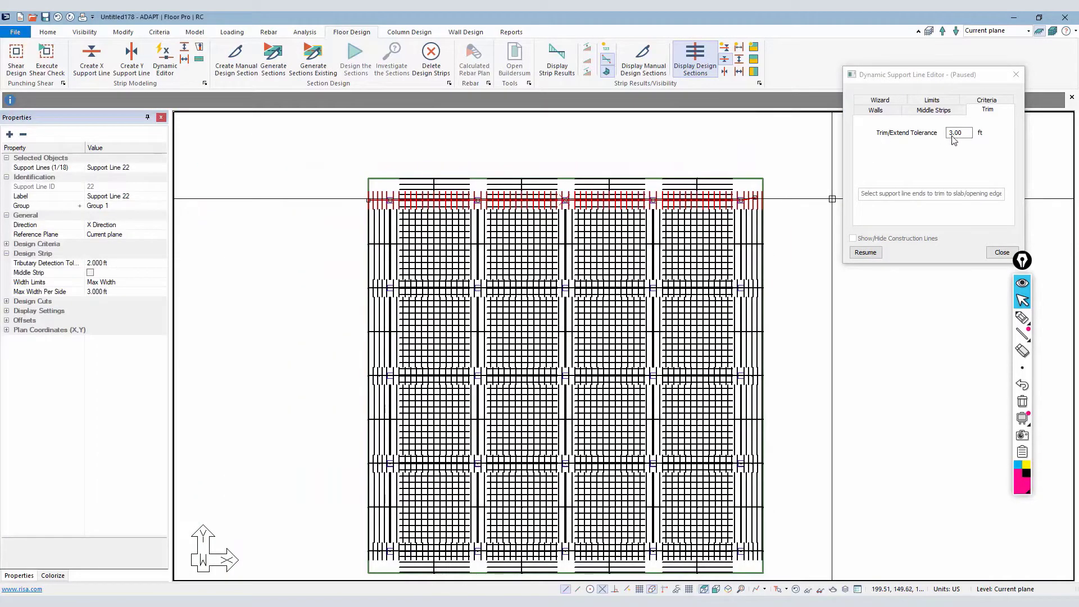
click(866, 252)
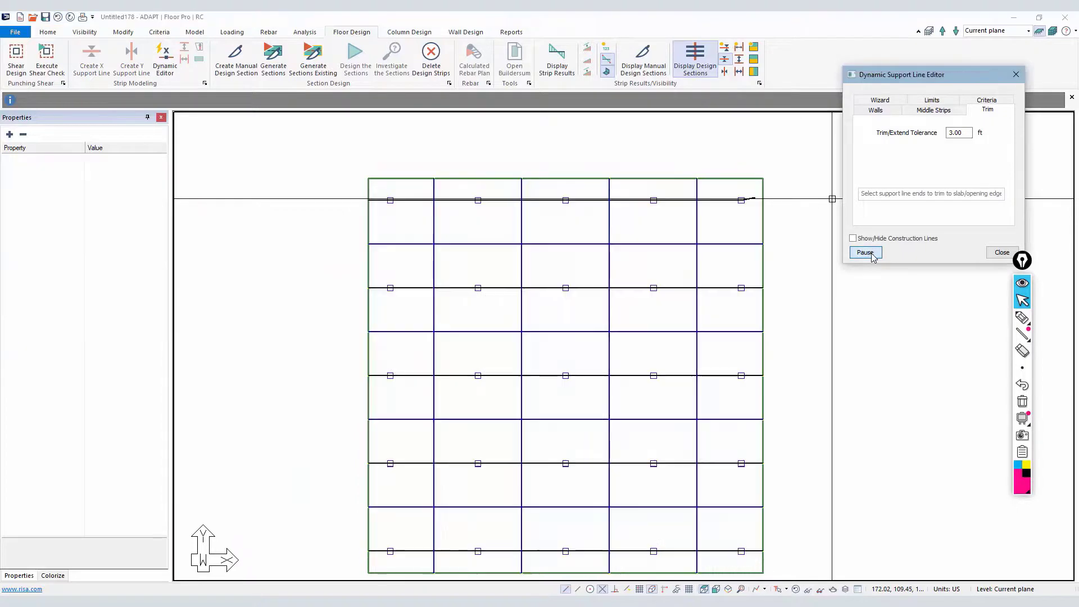